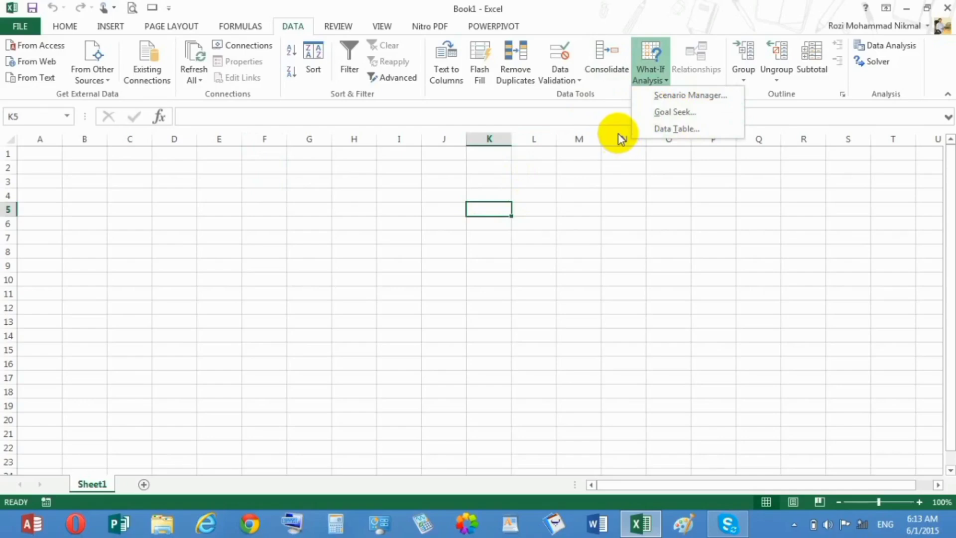
Enter 50 in cell D3 and label it "worker" in cell C3
click(193, 172)
click(171, 187)
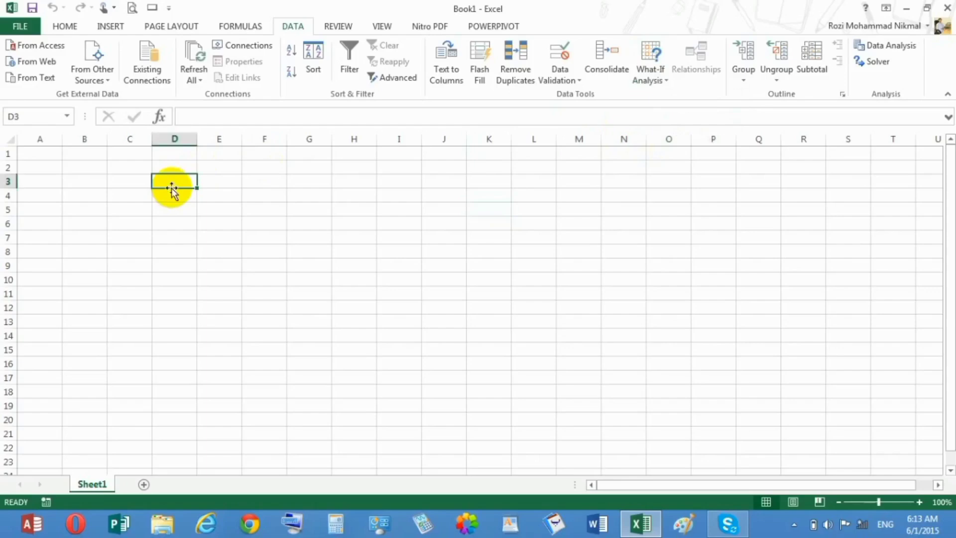
text(50)
key(Return)
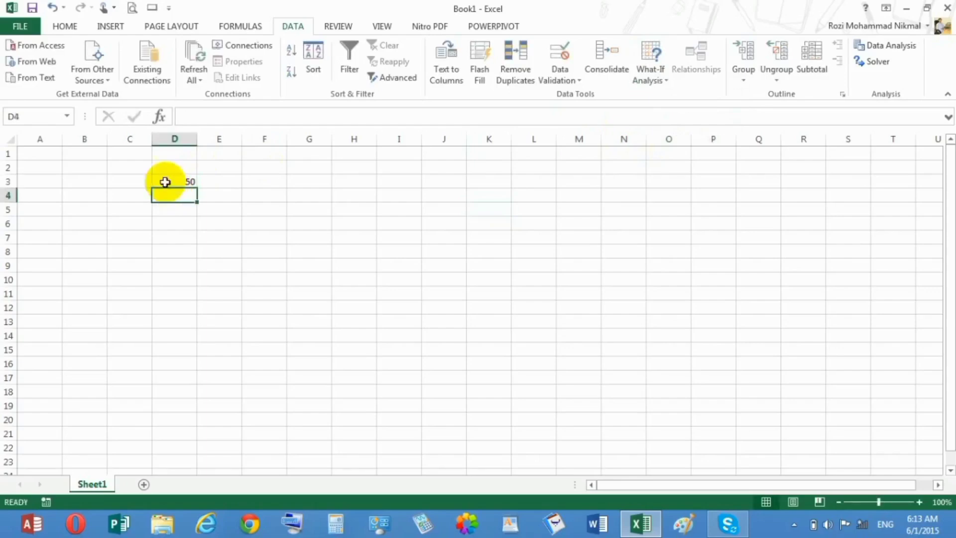
click(136, 180)
text(worker)
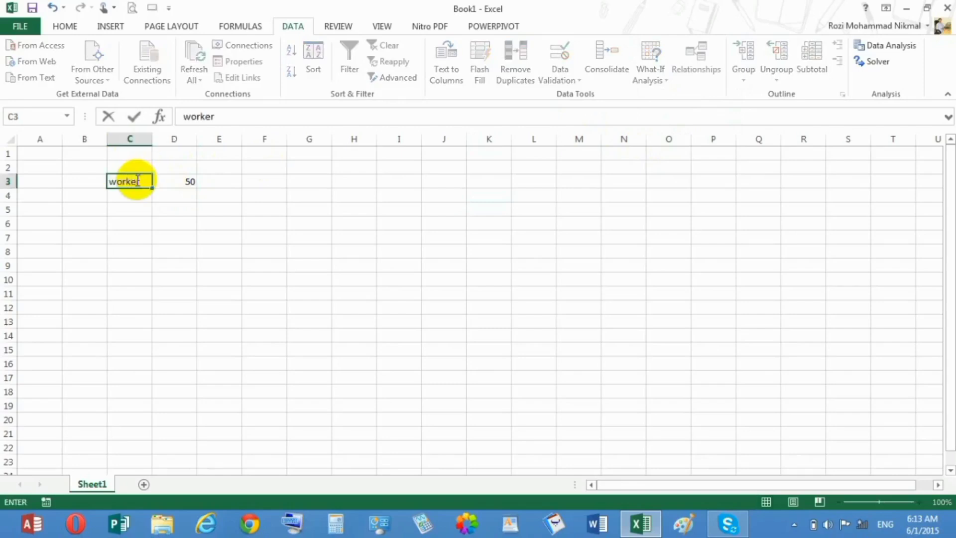
key(Return)
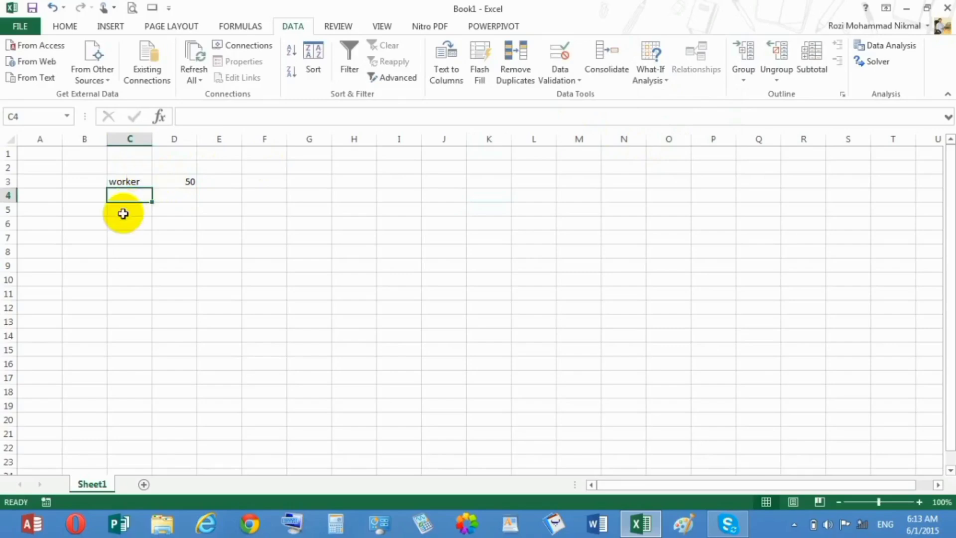
Add the label "perday salary" in cell C4 with the value 500 in D4
text(perday salary)
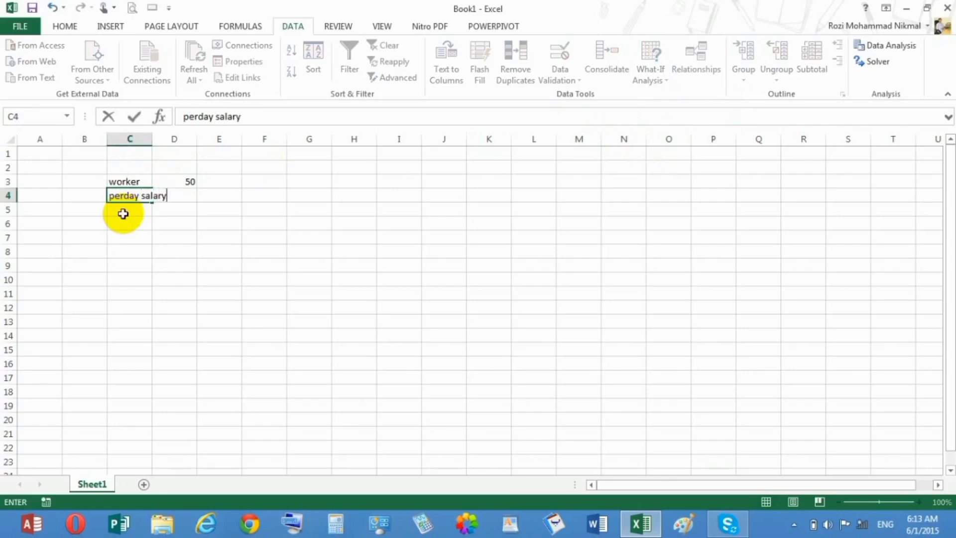
key(Tab)
text(5)
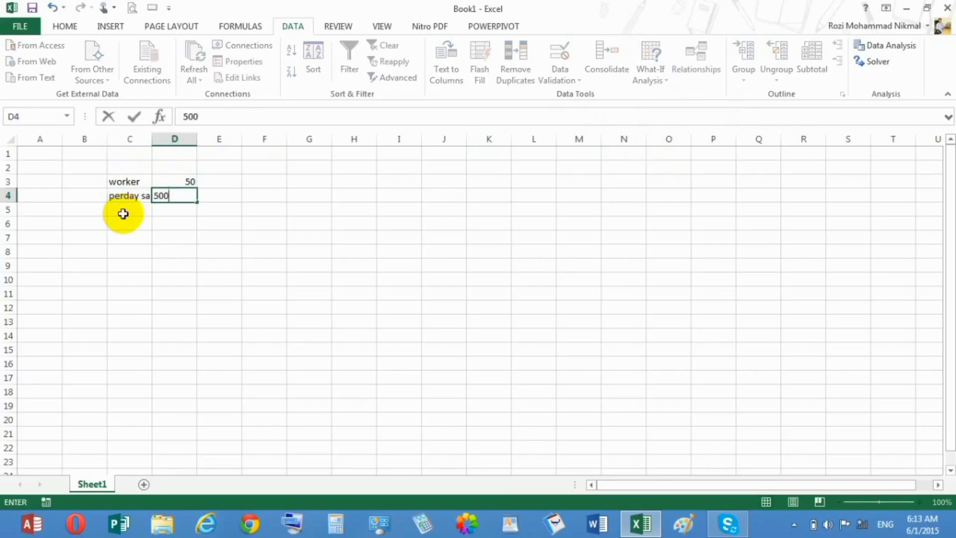
text(00)
Enter the label "tota" in cell C5, below the per-day salary label
click(123, 213)
text(to)
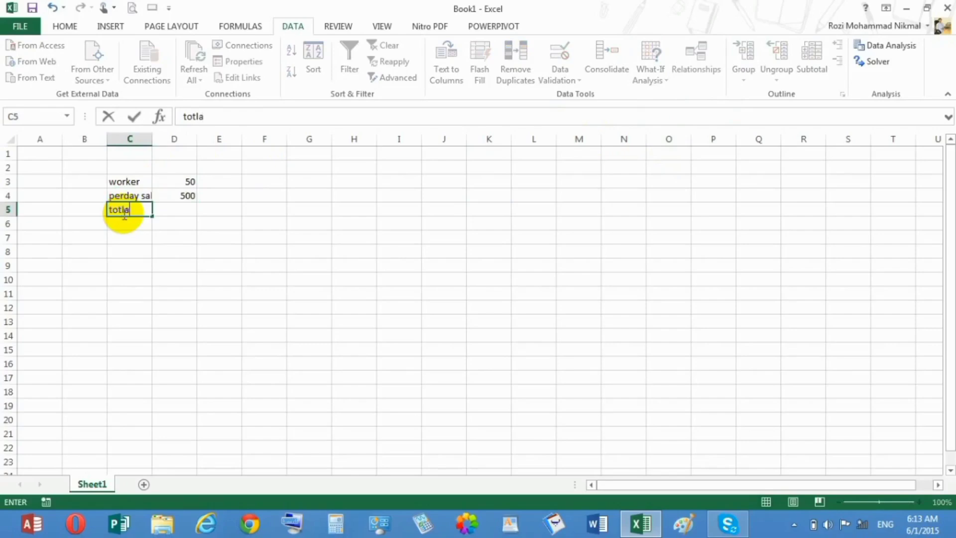
text(tla)
key(BackSpace)
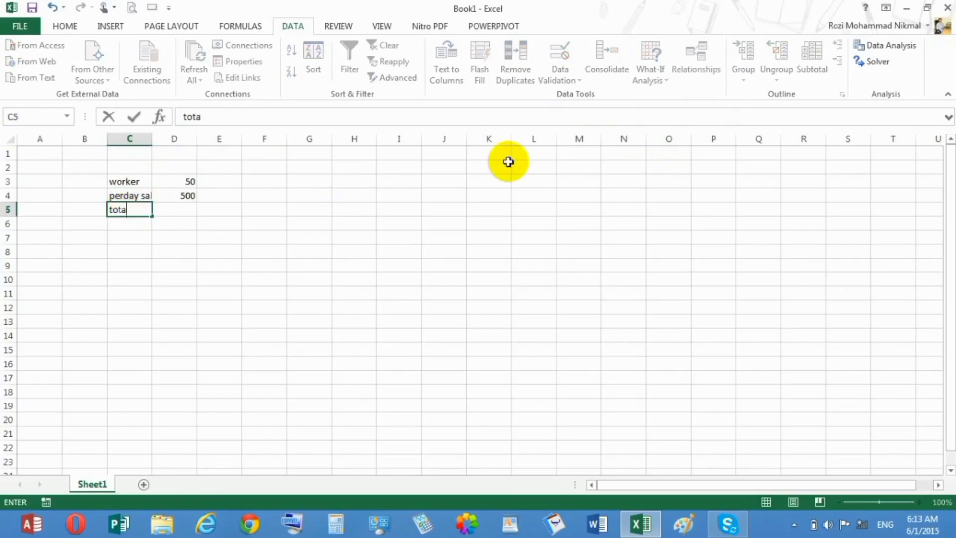
key(Tab)
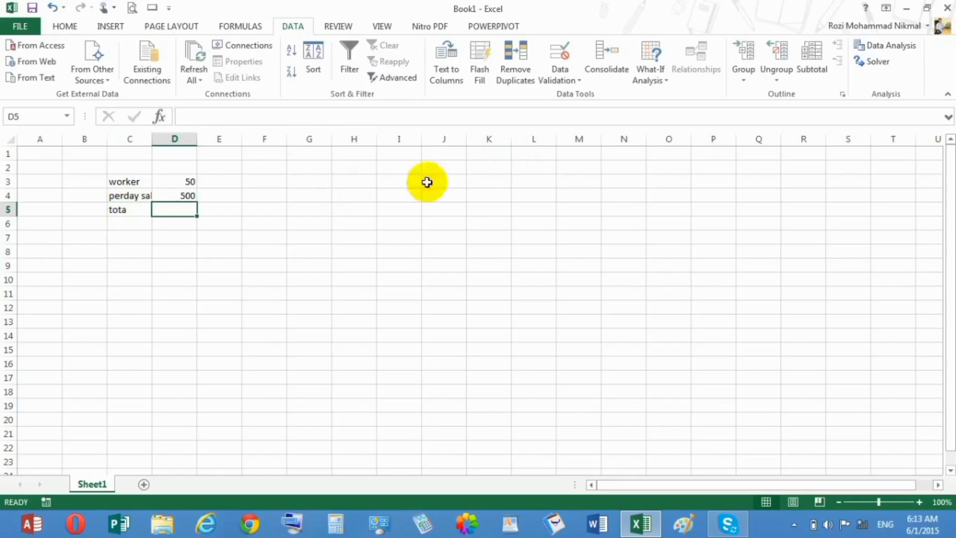
Calculate the total in cell D5 with the formula =D3*D4
scroll(194, 232, right, 10)
text(==)
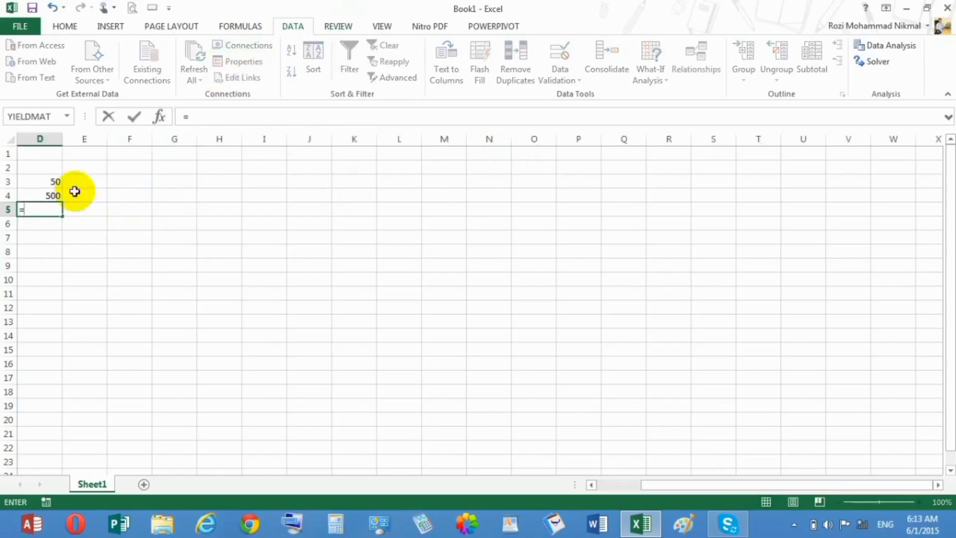
click(36, 182)
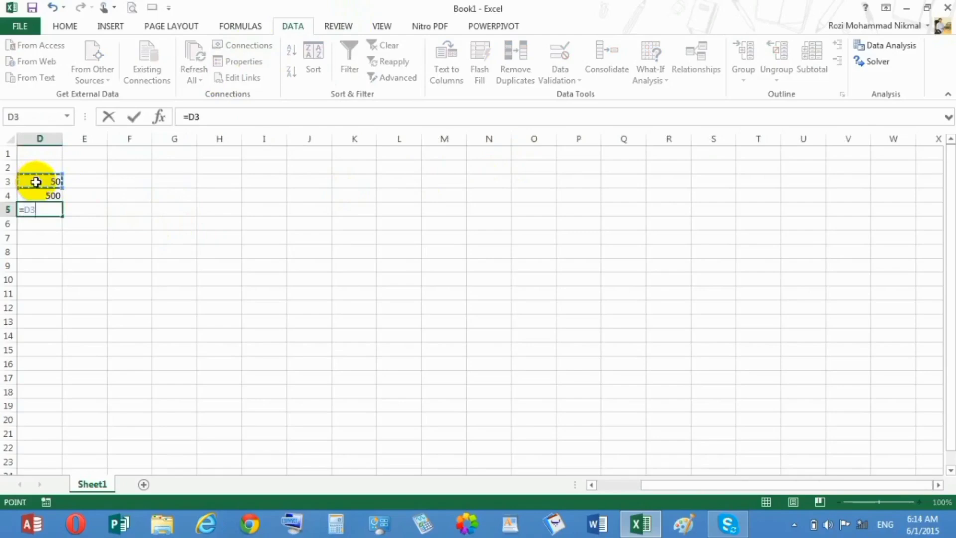
text(*)
click(40, 194)
key(Return)
key(Left)
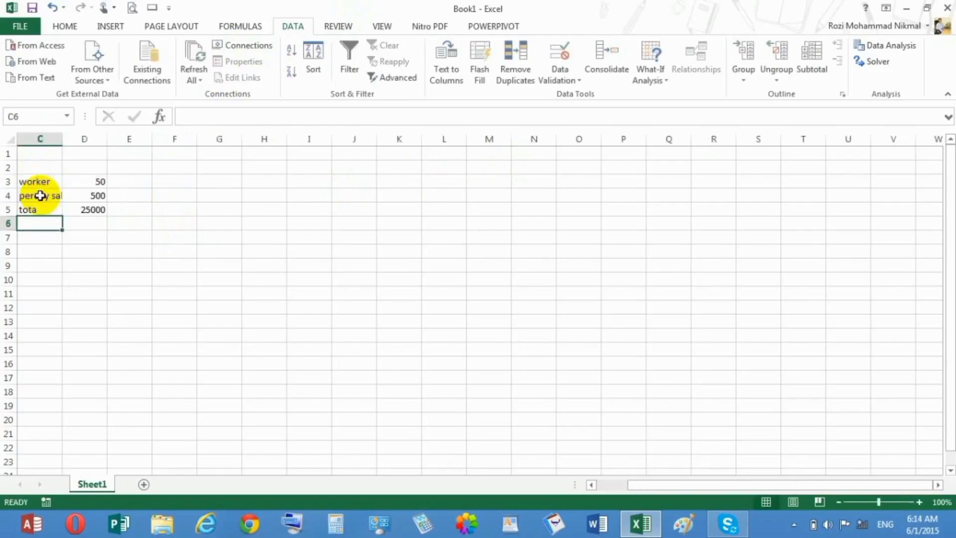
Autofit the width of column C to its longest label
drag(853, 482, 797, 504)
click(889, 502)
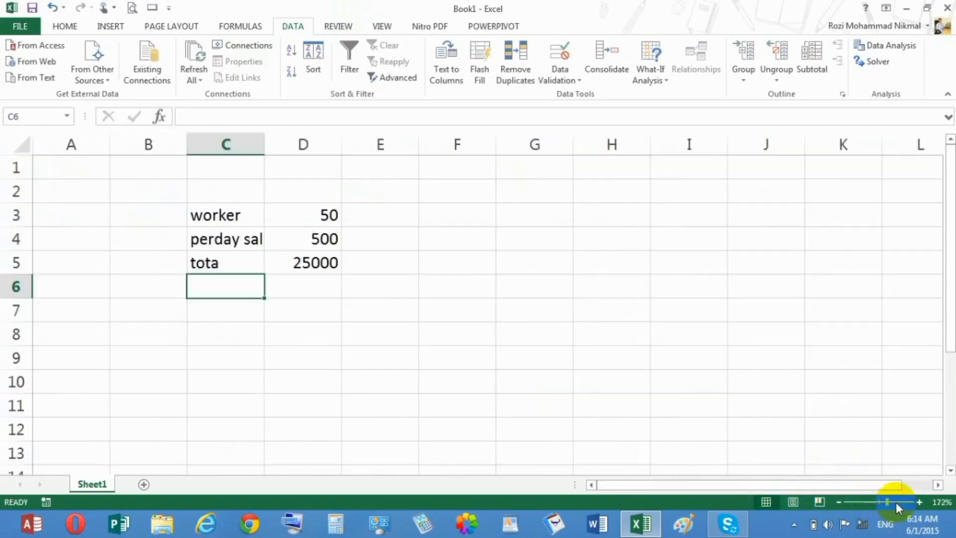
drag(896, 508, 903, 502)
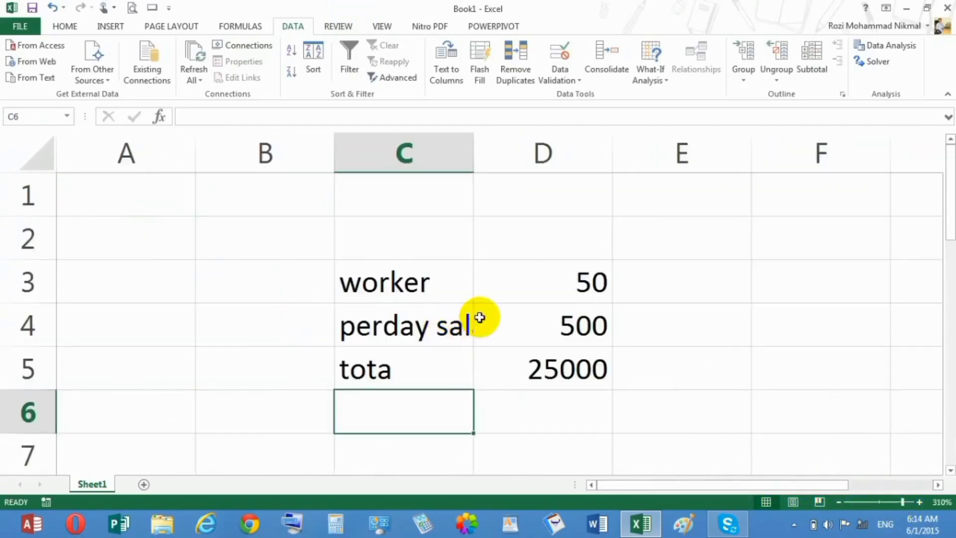
double_click(472, 153)
Enter the target amount 100000 in cell E5, beside the calculated total
click(740, 383)
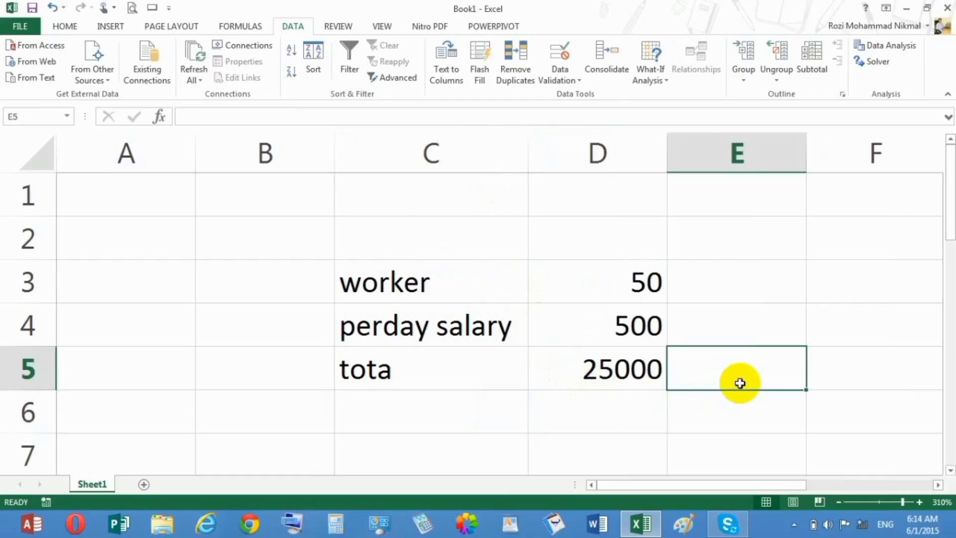
text(10000)
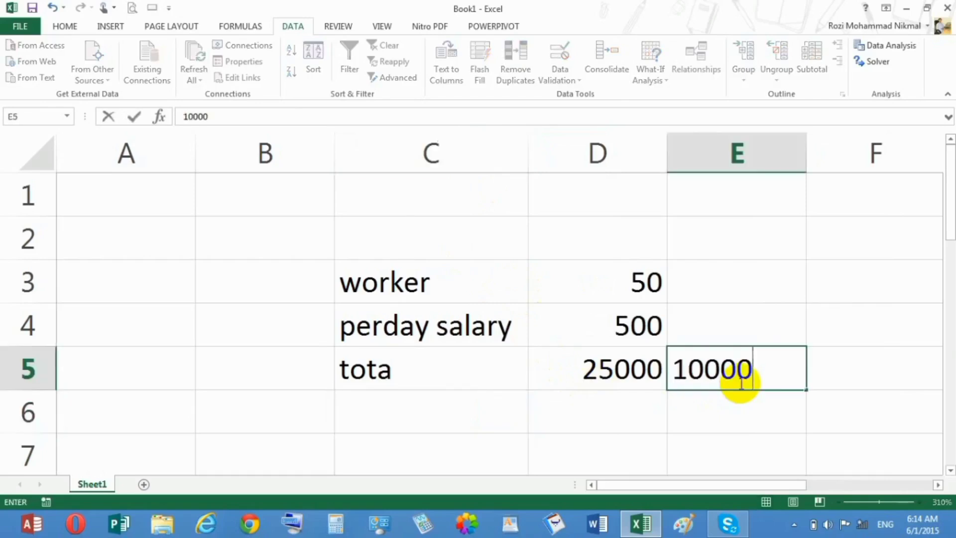
text(0)
key(Return)
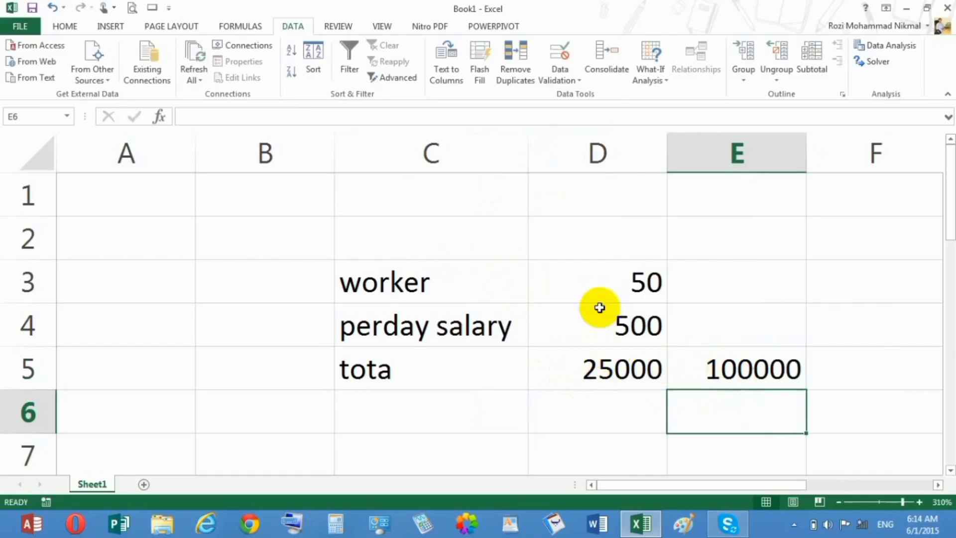
click(736, 369)
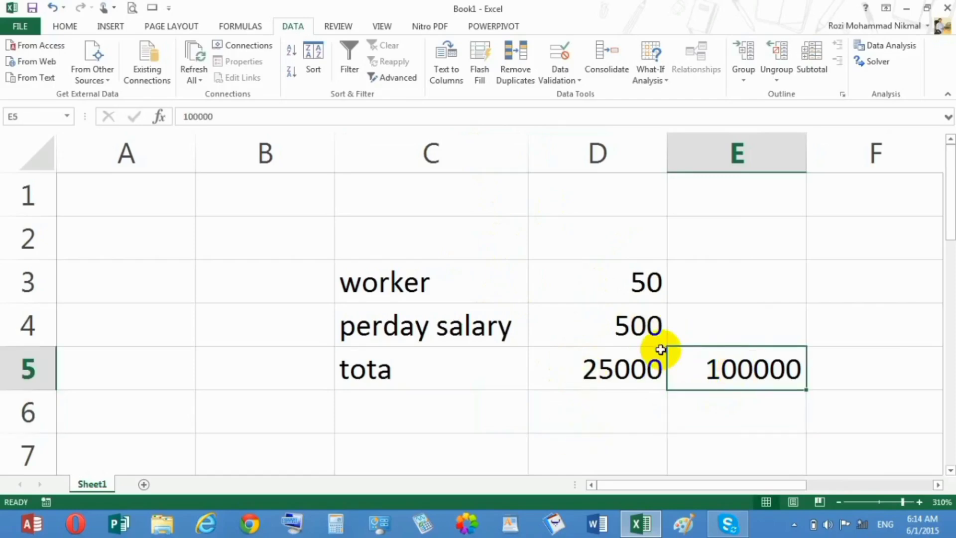
click(617, 524)
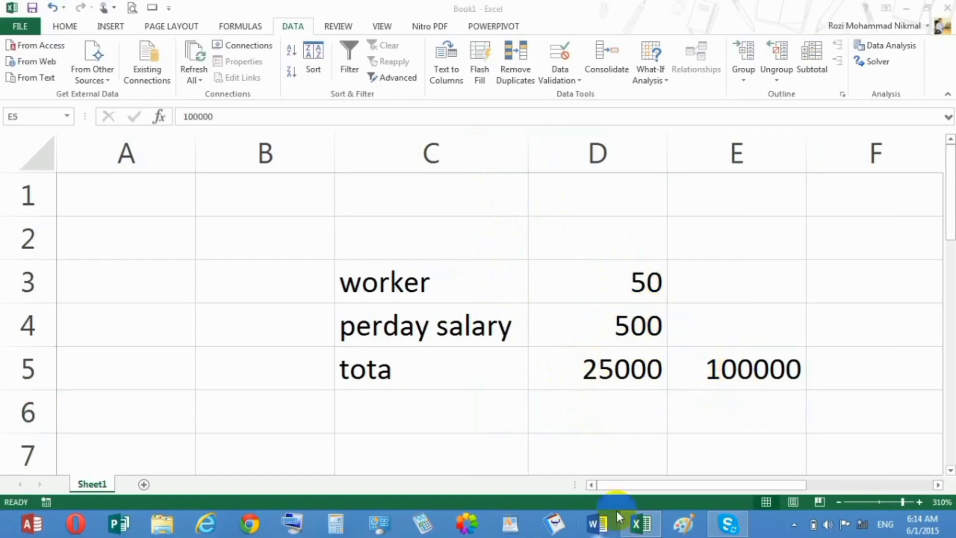
click(630, 409)
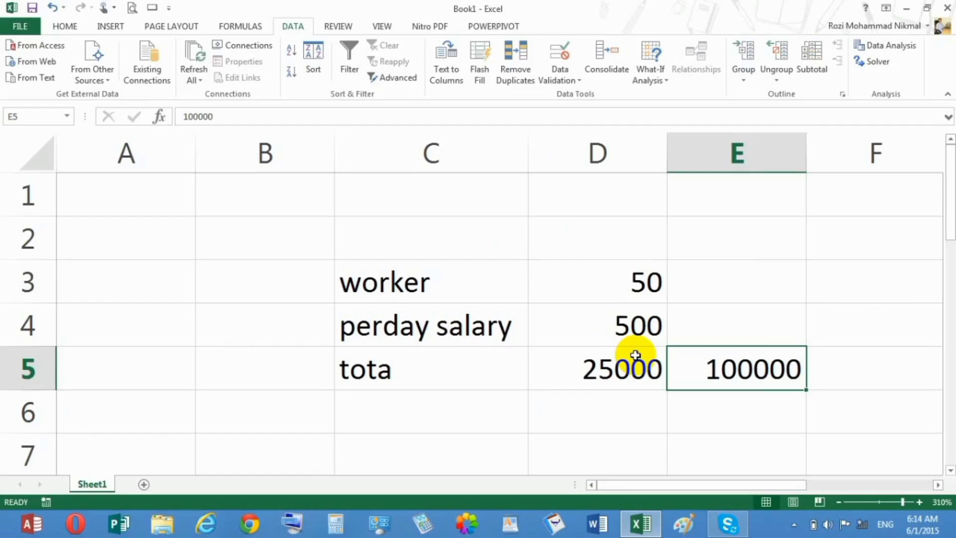
Start a Goal Seek on the total in cell D5 with 100000 as the value to reach
click(600, 364)
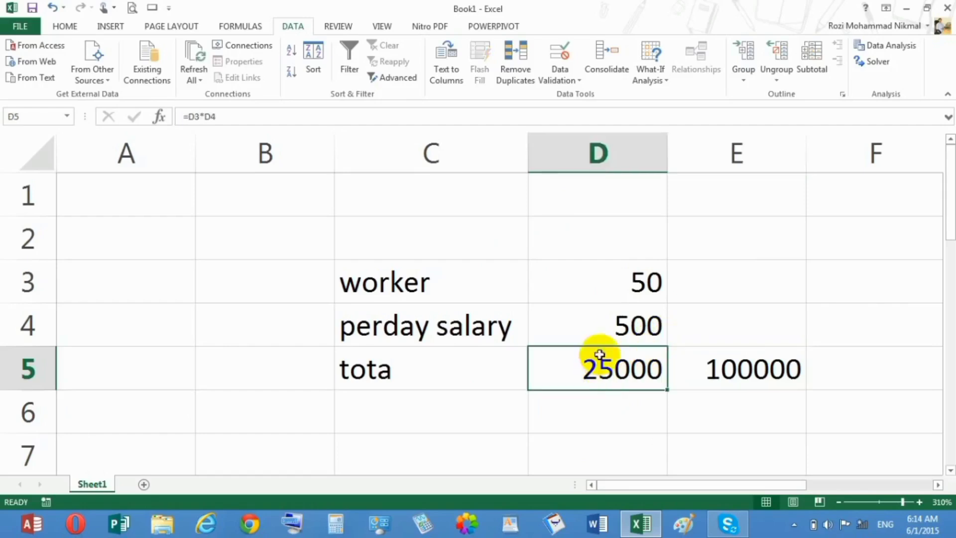
click(649, 77)
click(662, 112)
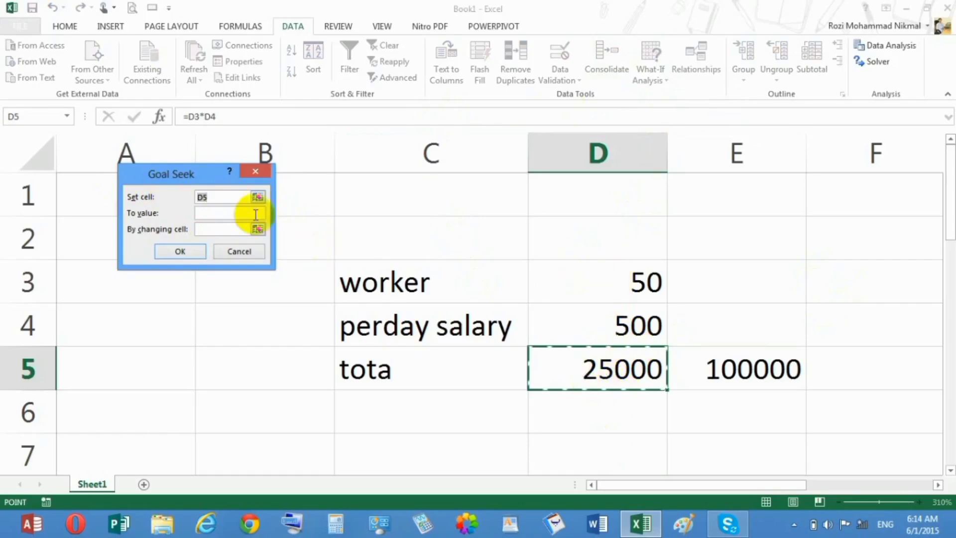
click(229, 219)
click(224, 213)
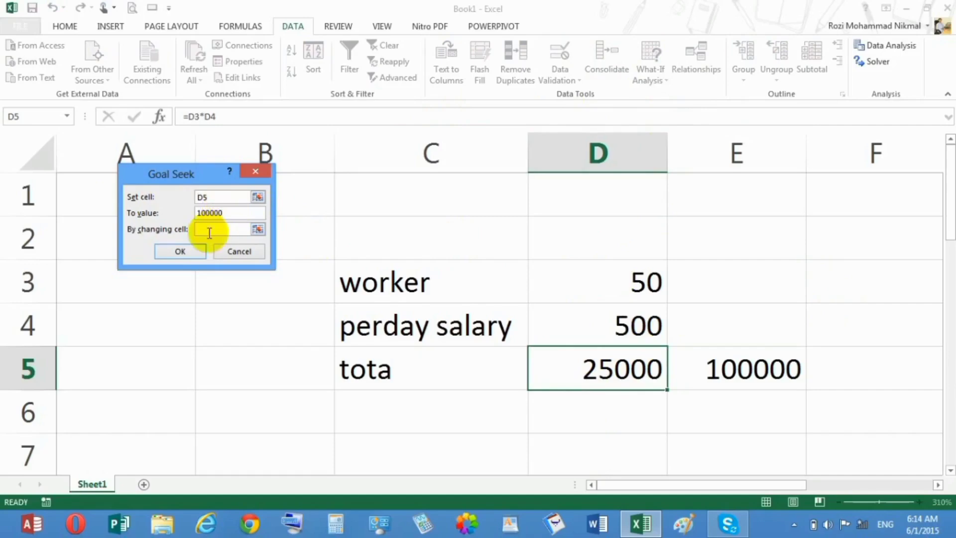
Choose the worker count in D3 as the changing cell, run the Goal Seek and keep its solution
click(224, 229)
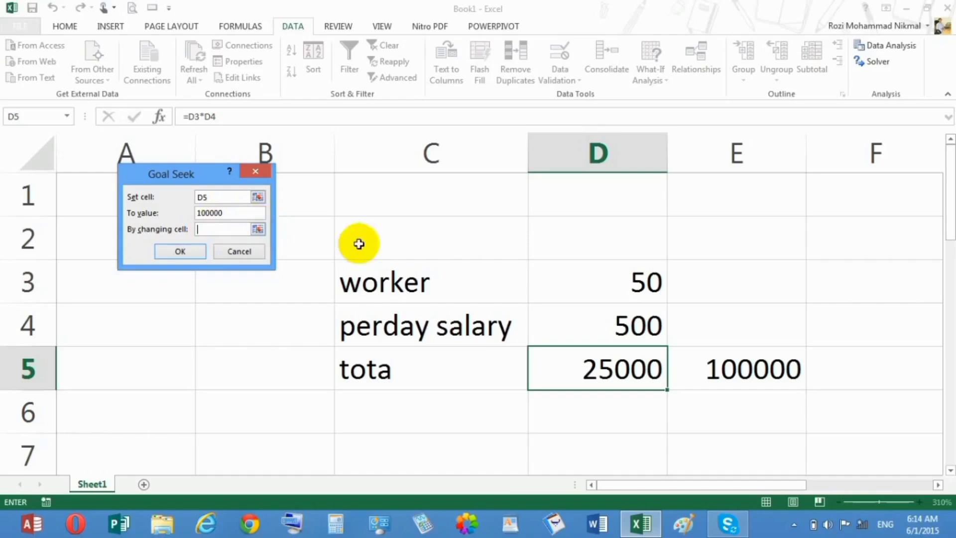
click(605, 320)
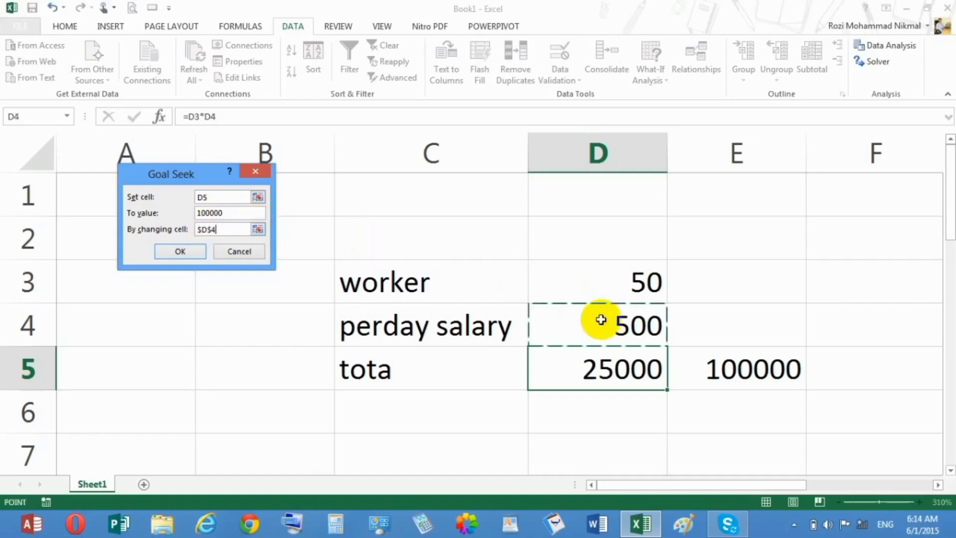
click(604, 287)
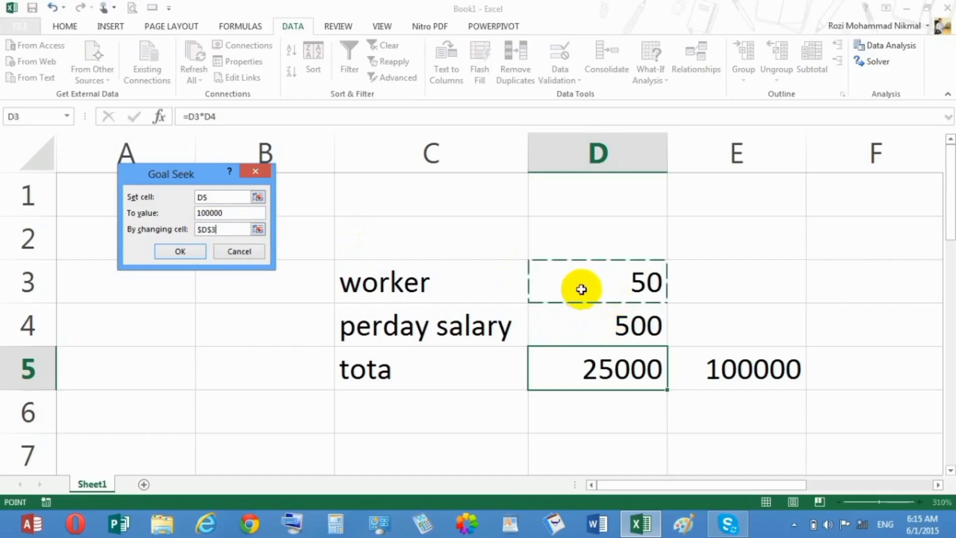
click(179, 250)
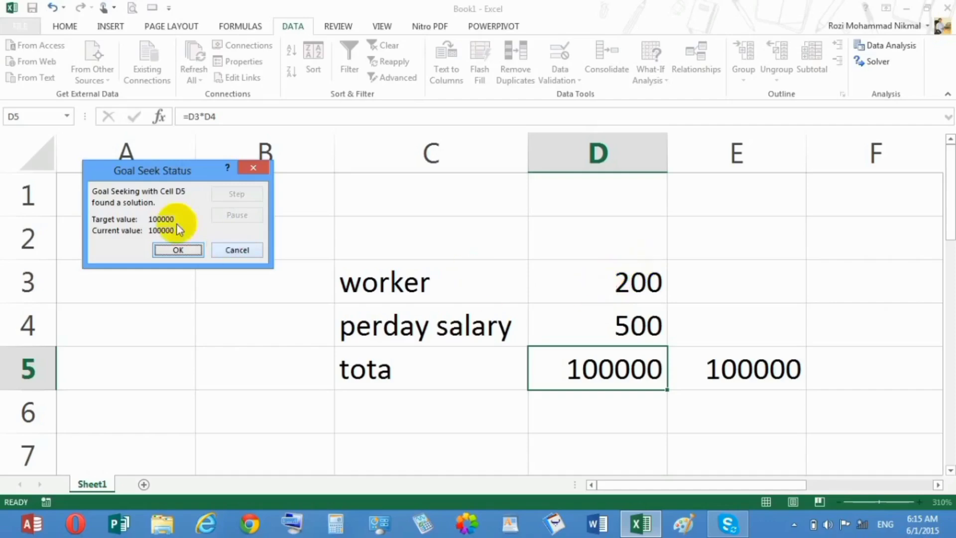
click(179, 250)
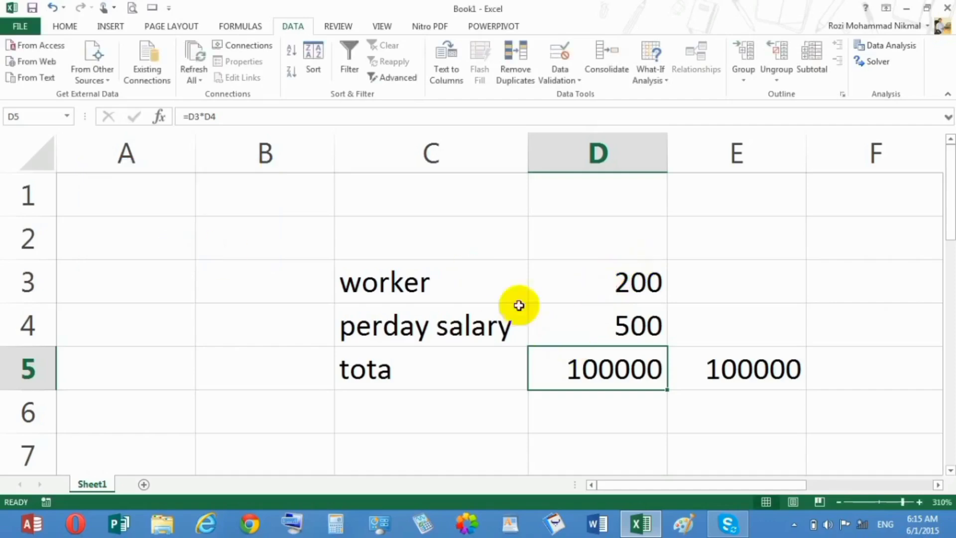
click(395, 239)
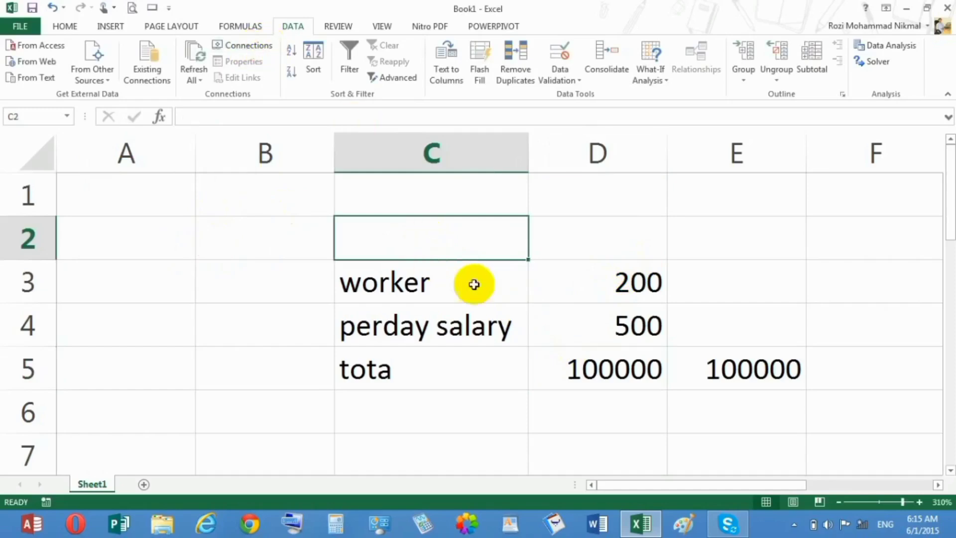
click(621, 283)
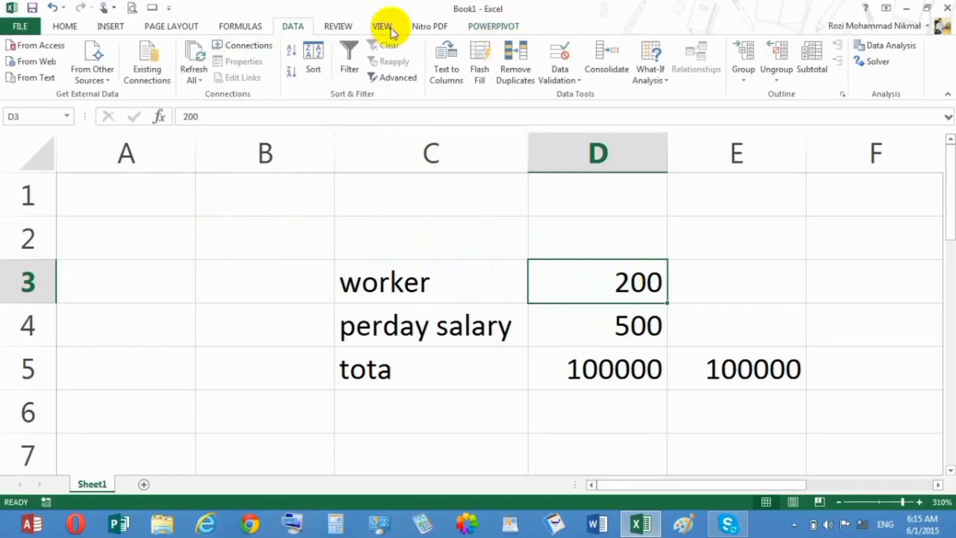
click(652, 67)
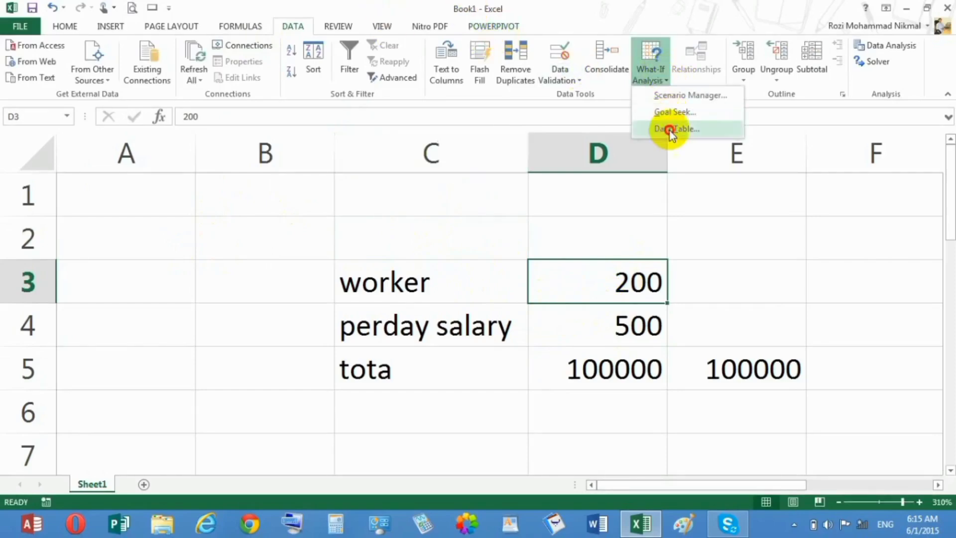
click(671, 129)
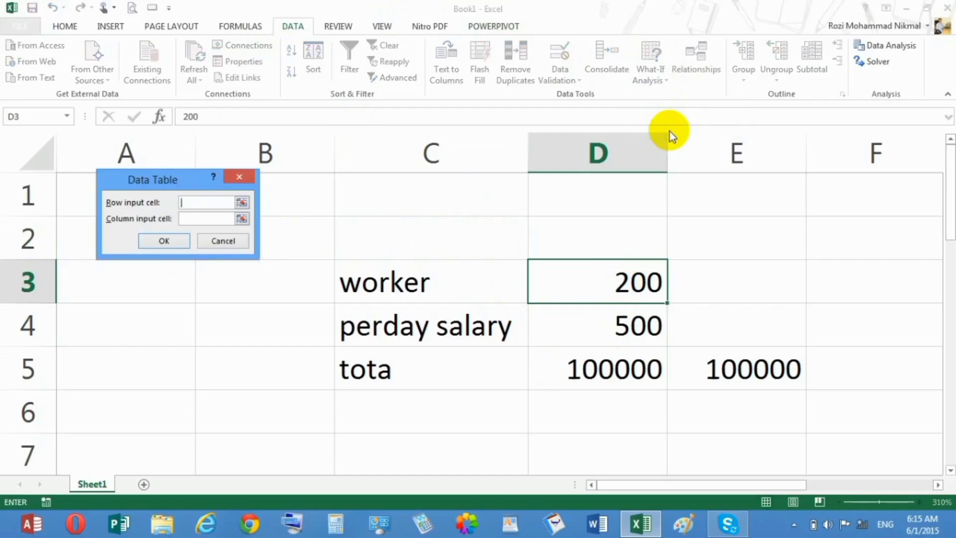
click(223, 241)
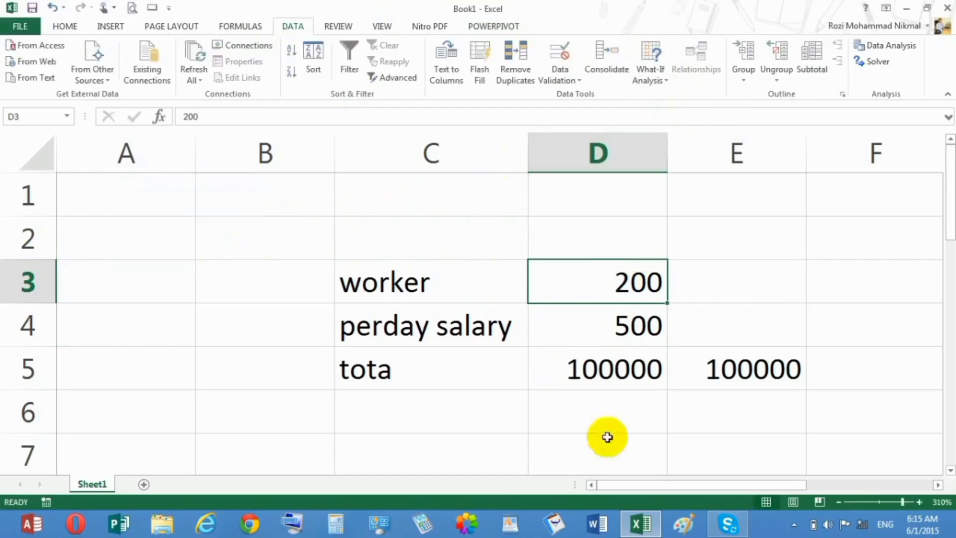
Create a new blank workbook
click(886, 502)
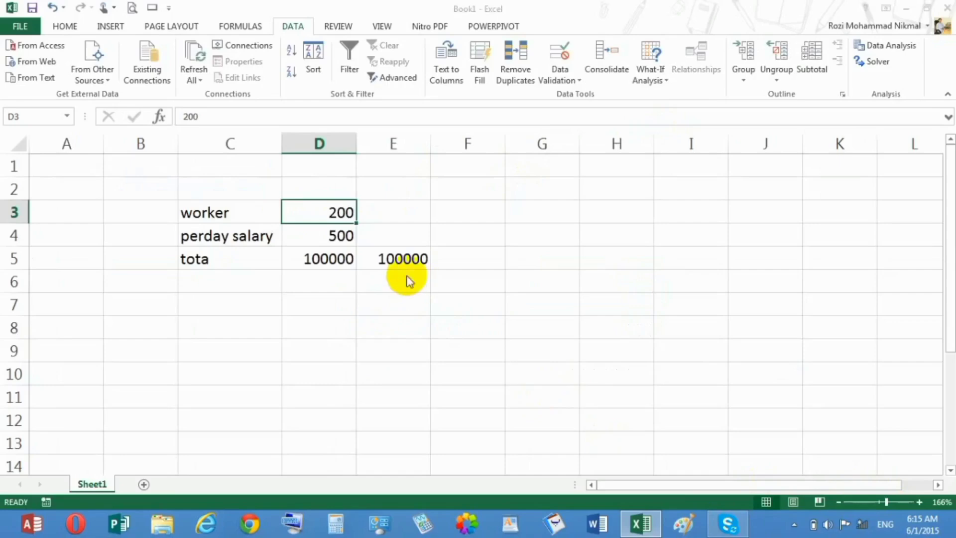
key(ctrl+n)
drag(895, 504, 904, 501)
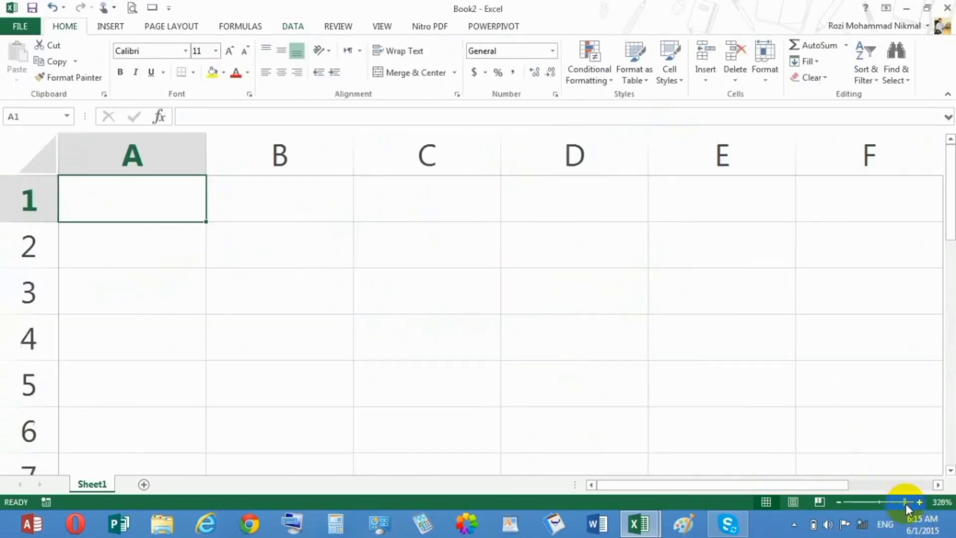
Enter the currency heading "Doller $" in cell A2
click(197, 245)
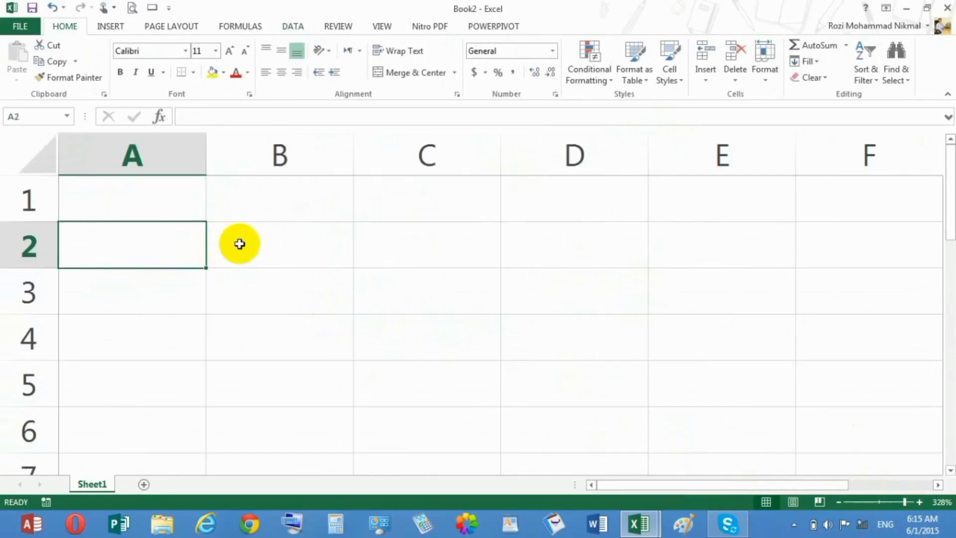
text(Doller)
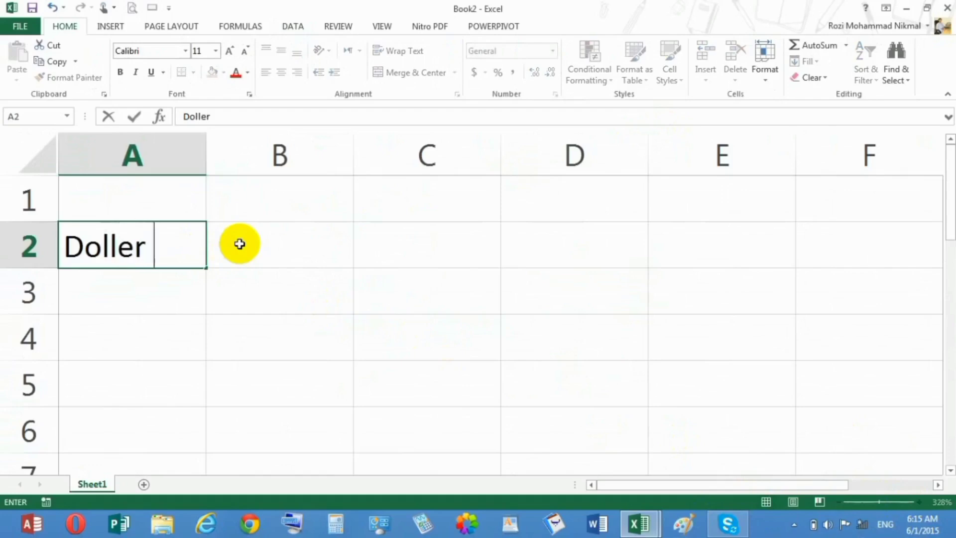
text( %)
key(BackSpace)
text($)
Enter the currency heading "Aghani Afs" in cell B2
click(239, 243)
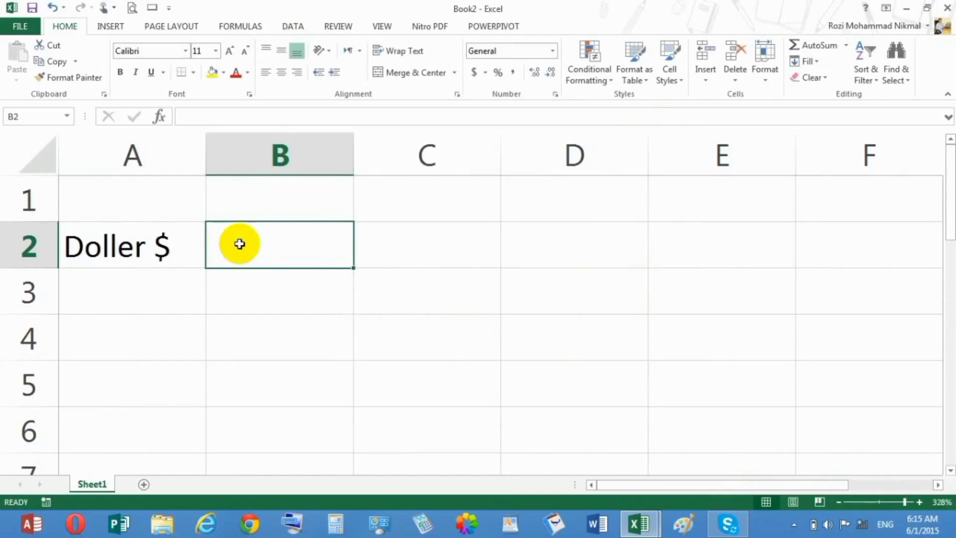
text(Aghan)
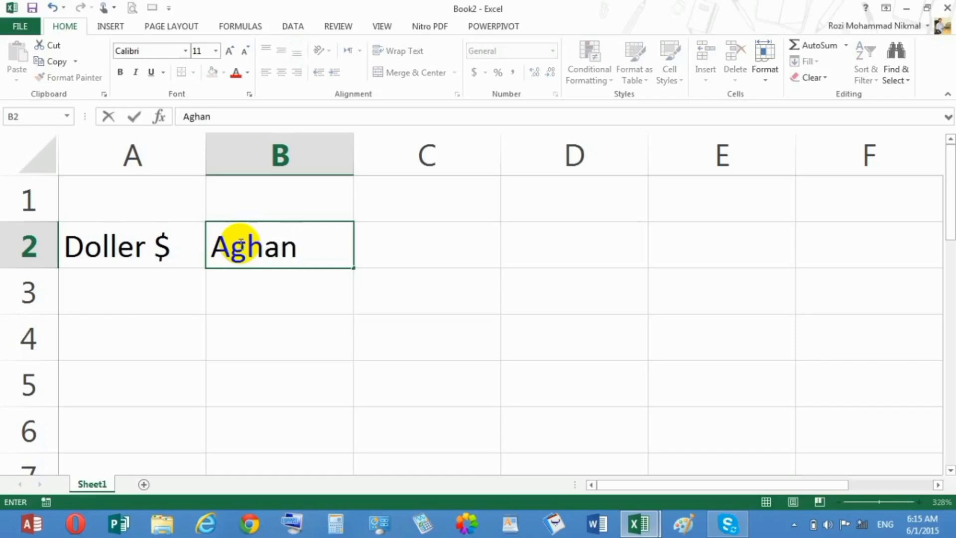
text(i  Afs)
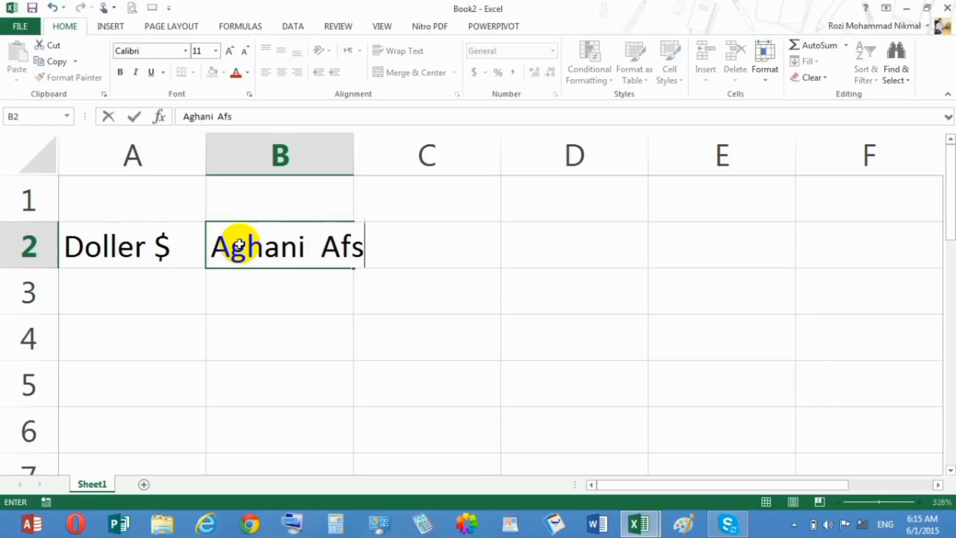
key(Tab)
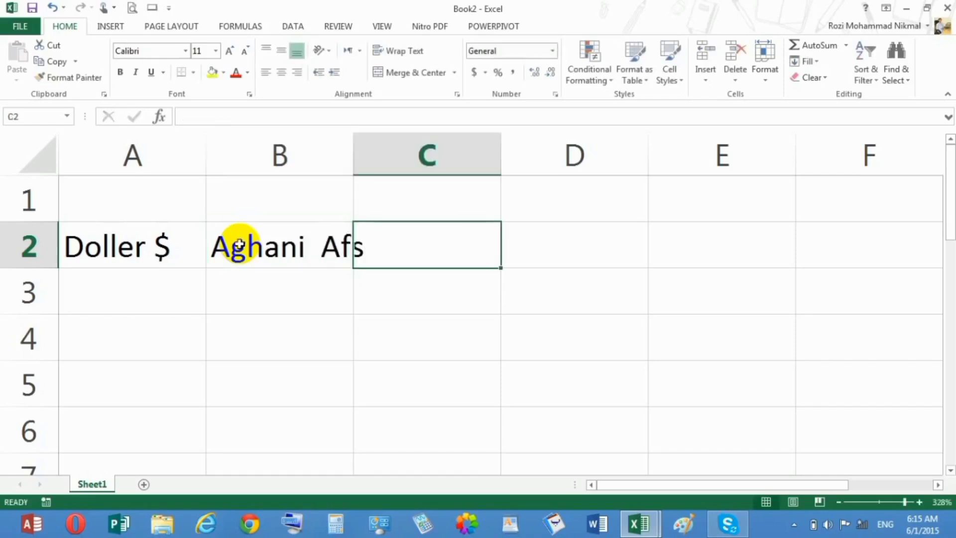
Enter the heading "Rupe Ke" in cell C2 and fit column B's width to its contents
text(Ru)
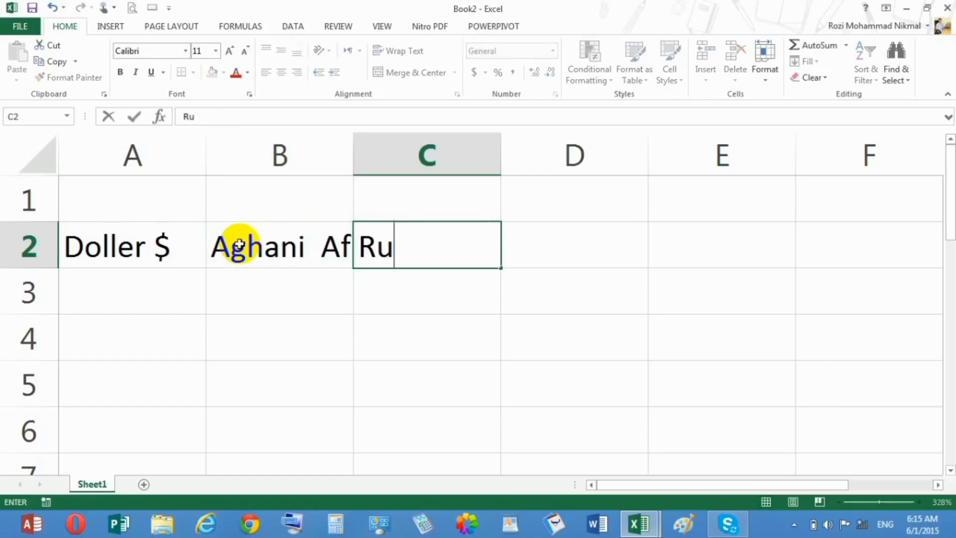
text(pe  Ke)
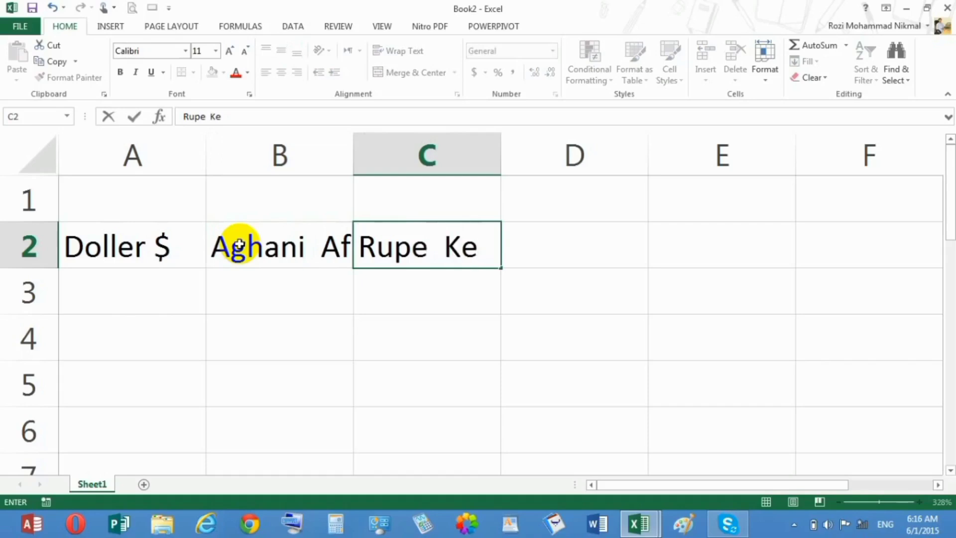
key(Return)
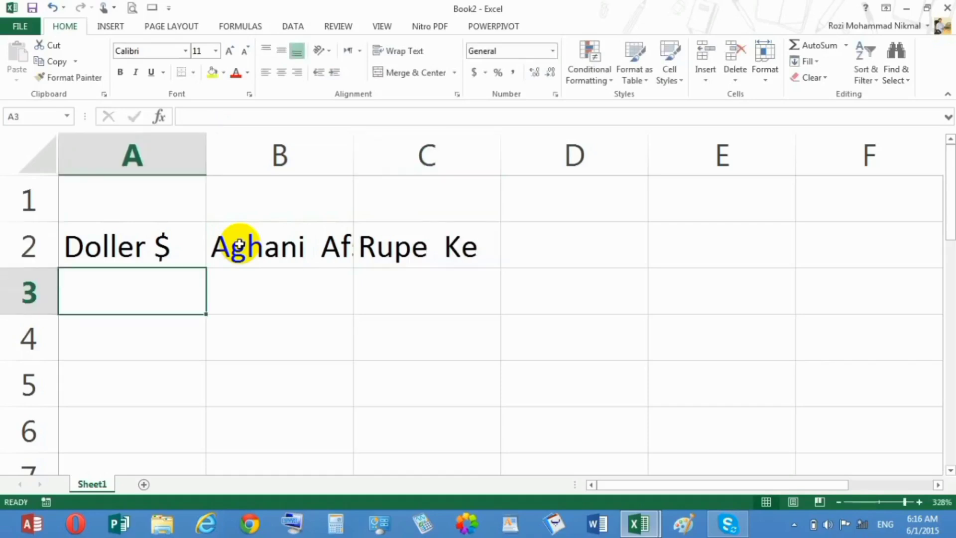
double_click(354, 158)
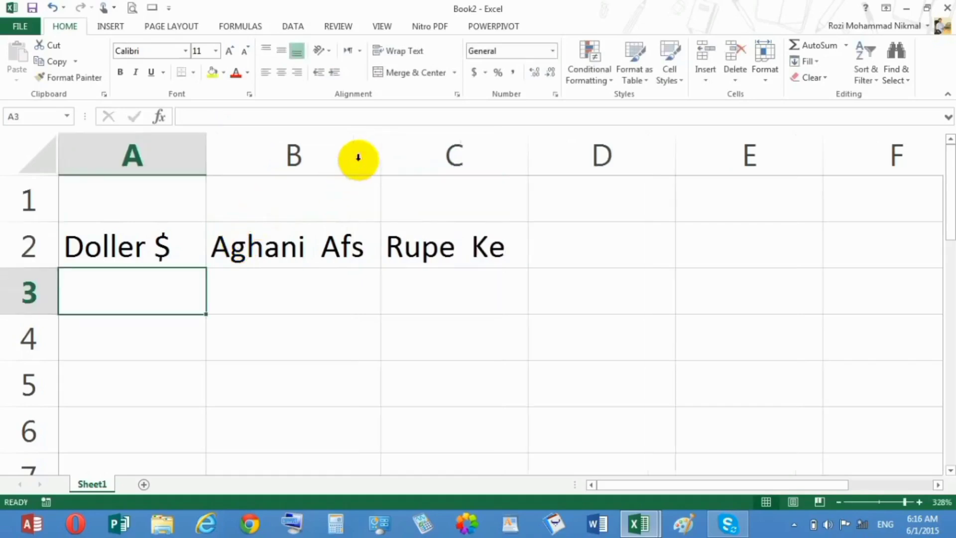
Enter the currency heading "Toman" in cell D2
click(553, 238)
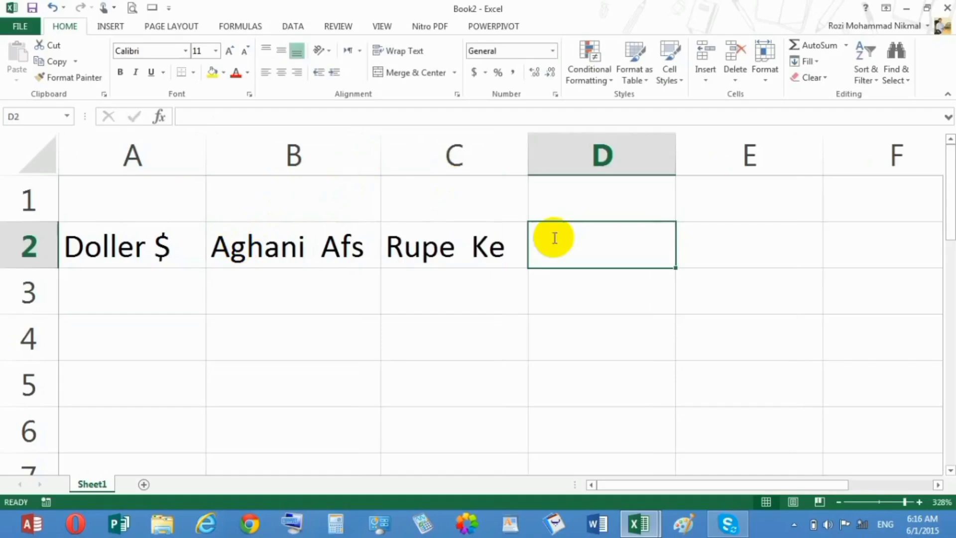
text(Toman)
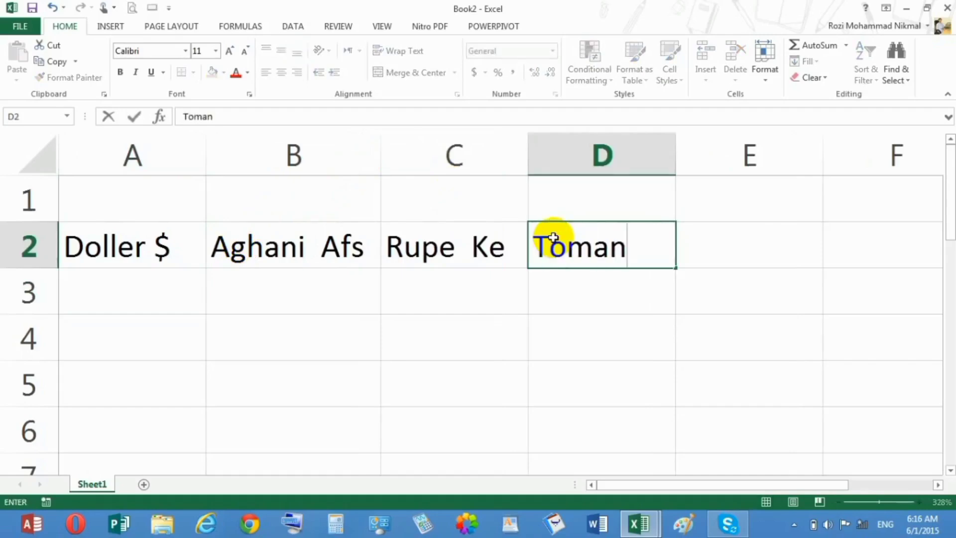
key(Return)
Enter 1 in A3 under the dollar heading and the rate 59.8 in B3
click(138, 271)
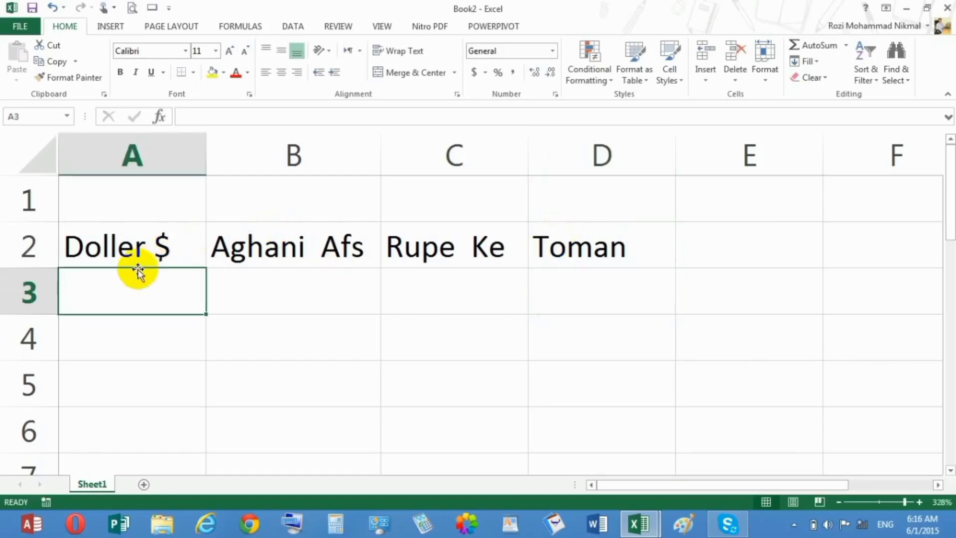
text(1)
key(Tab)
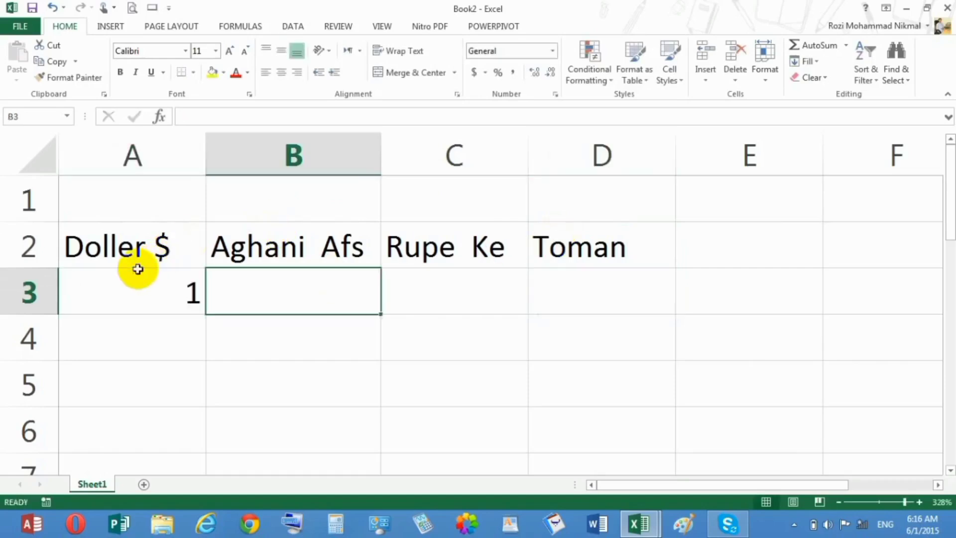
text(6)
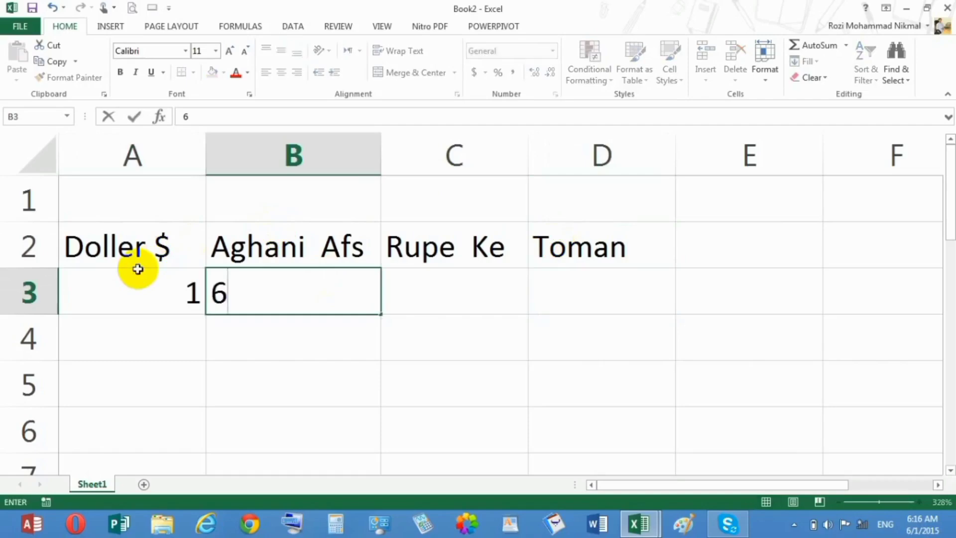
key(BackSpace)
text(59)
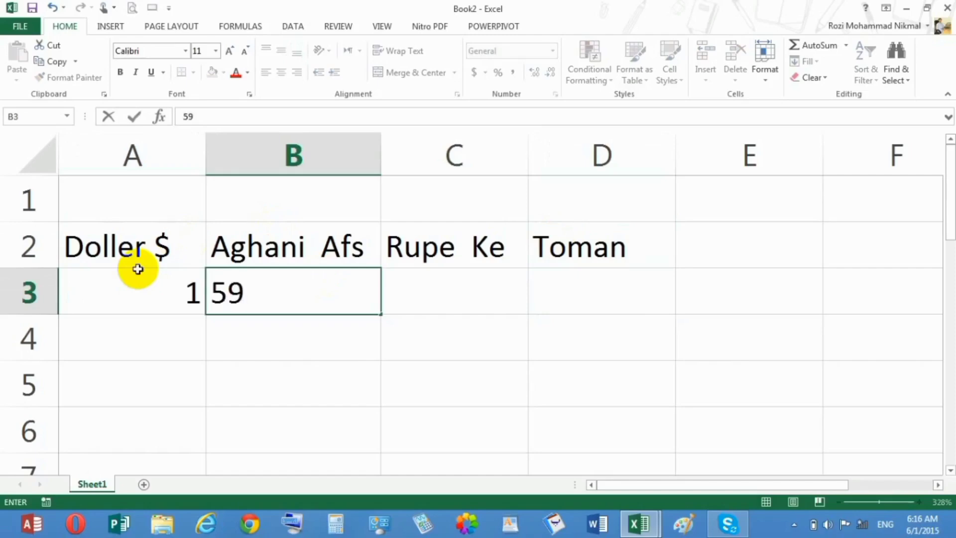
text(.8)
key(Tab)
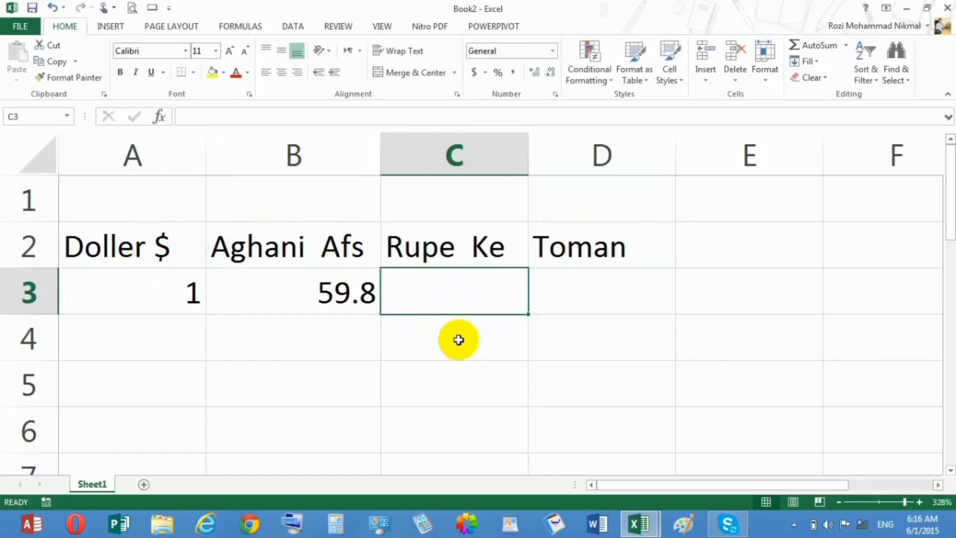
Enter the rate 98 in C3 under Rupe and 10000 in D3 under Toman
text(98)
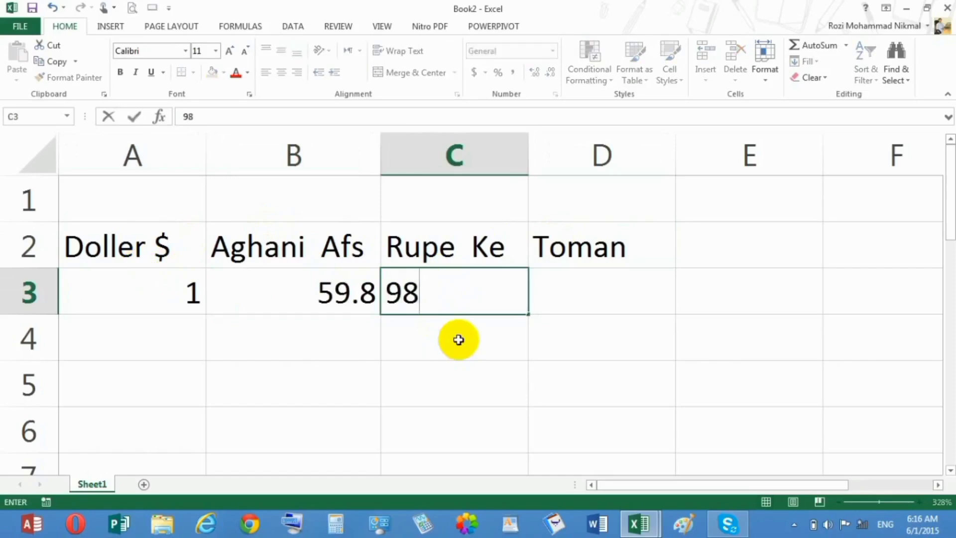
key(Tab)
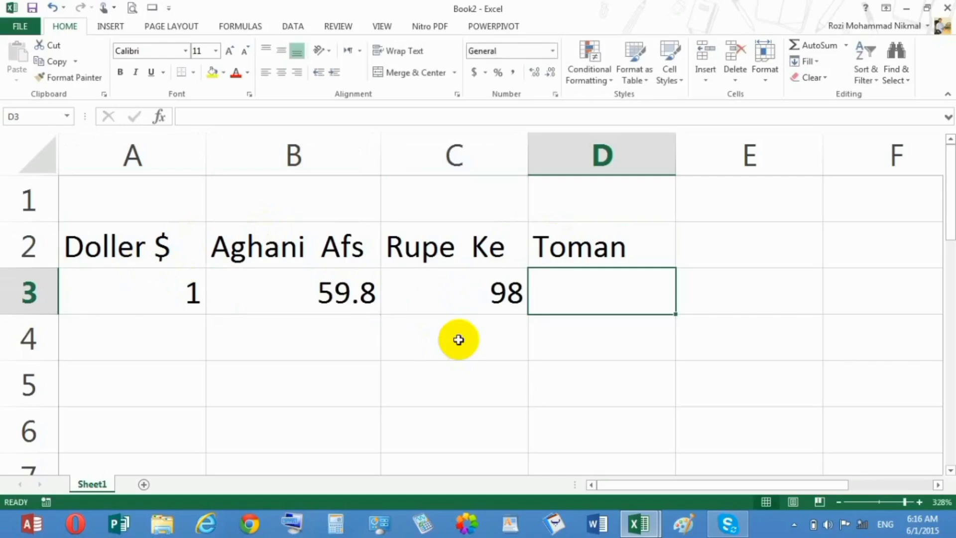
text(10000)
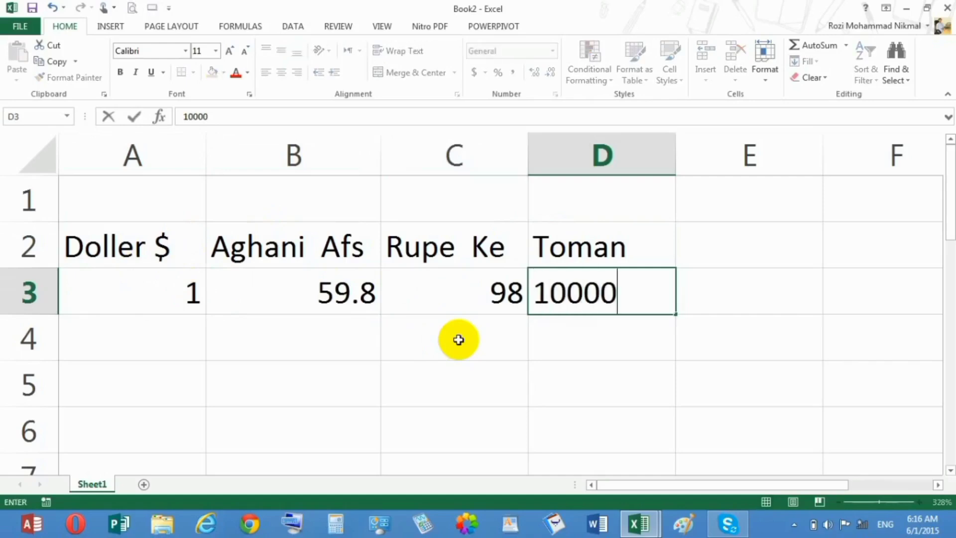
key(Return)
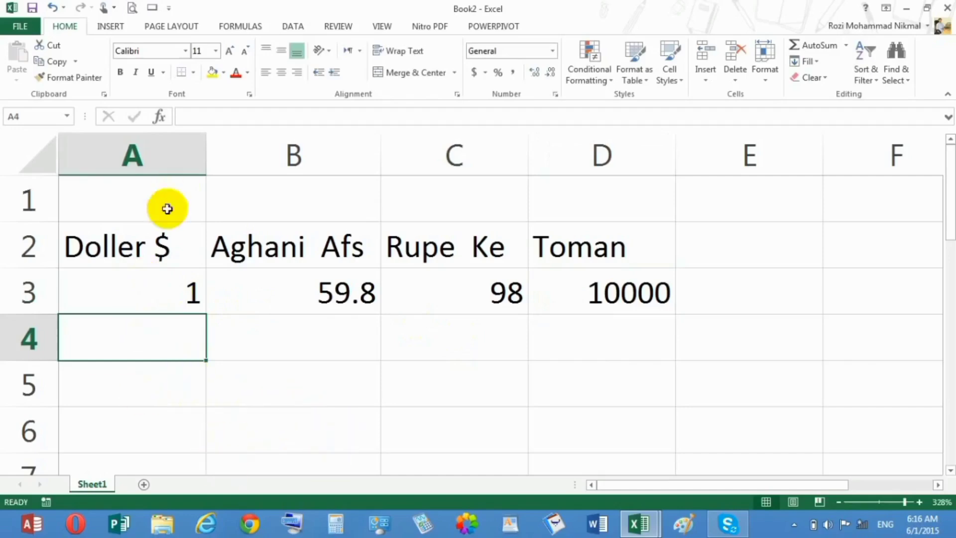
Replace the value in A3 with the formula =A1*B1
click(131, 279)
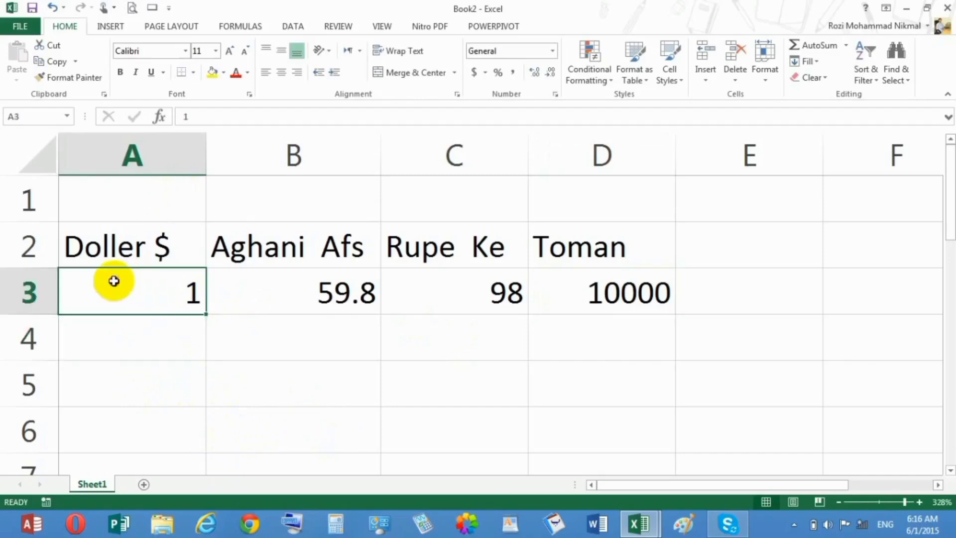
drag(115, 347, 108, 306)
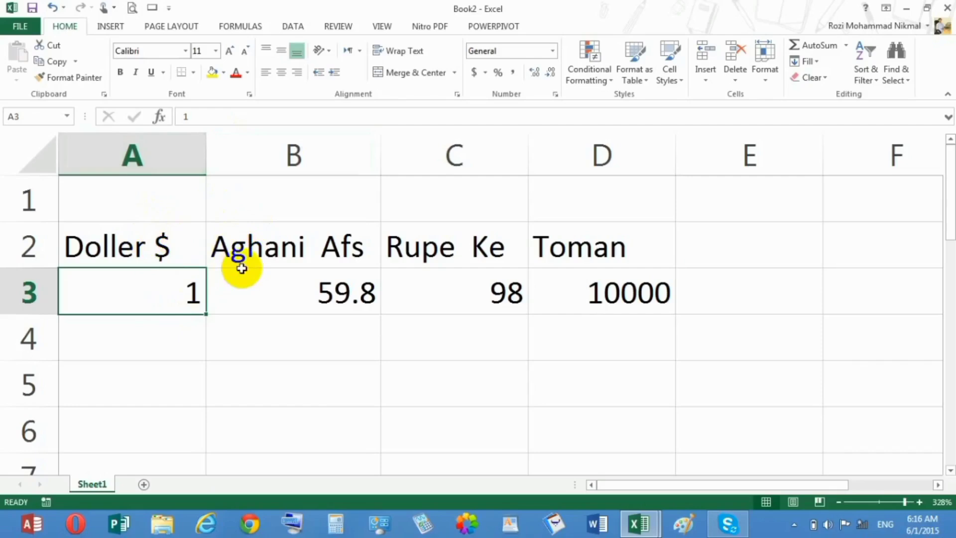
text(=)
click(186, 210)
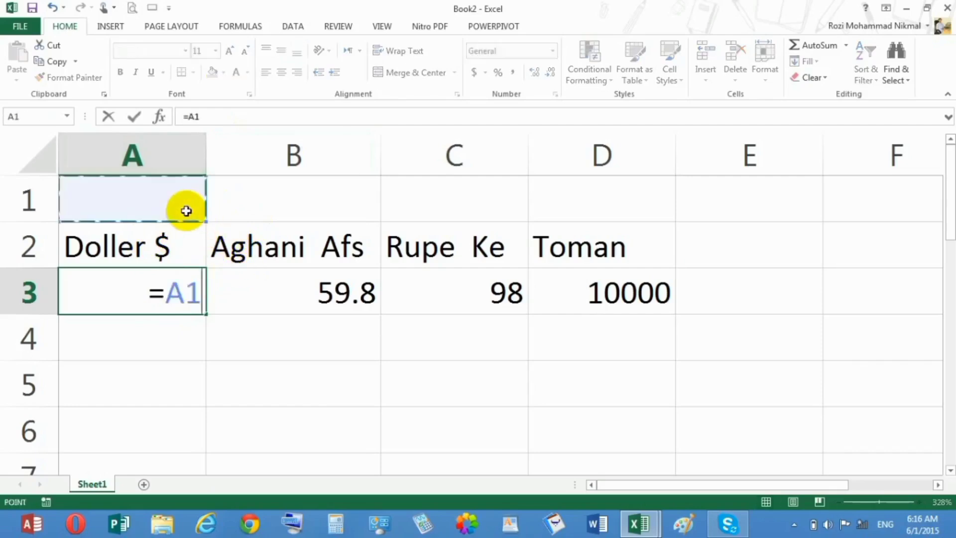
text(*)
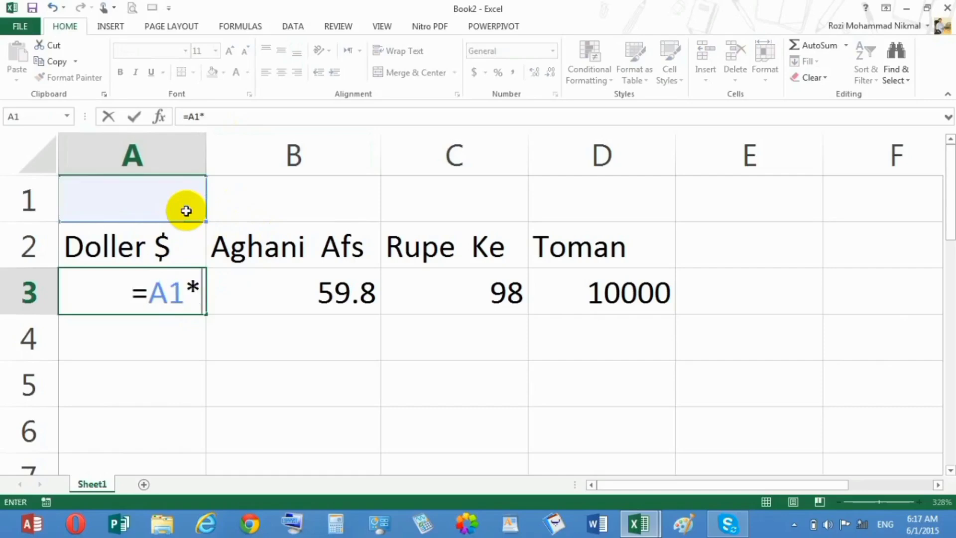
click(256, 190)
key(Return)
Enter 1 in both A1 and B1, the cells the A3 formula multiplies
click(172, 212)
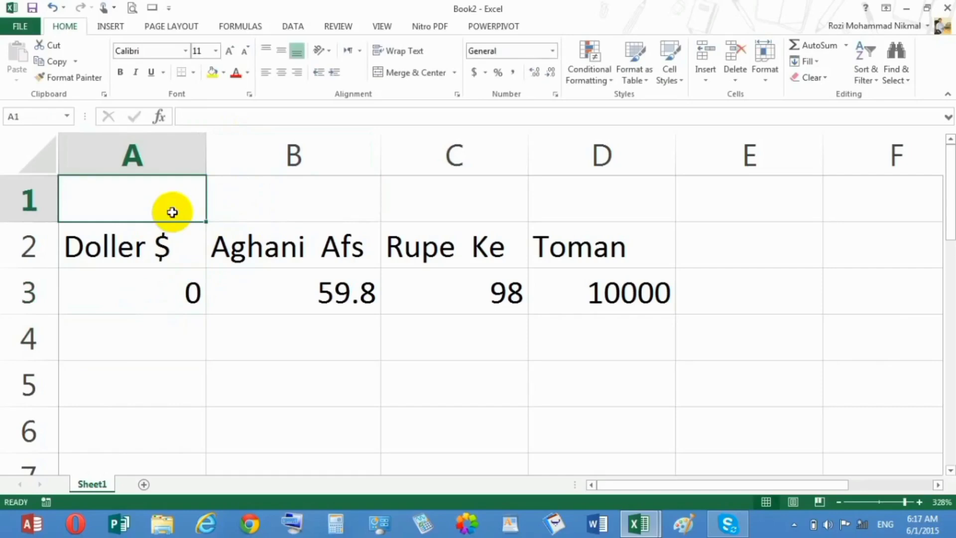
text(1)
key(Tab)
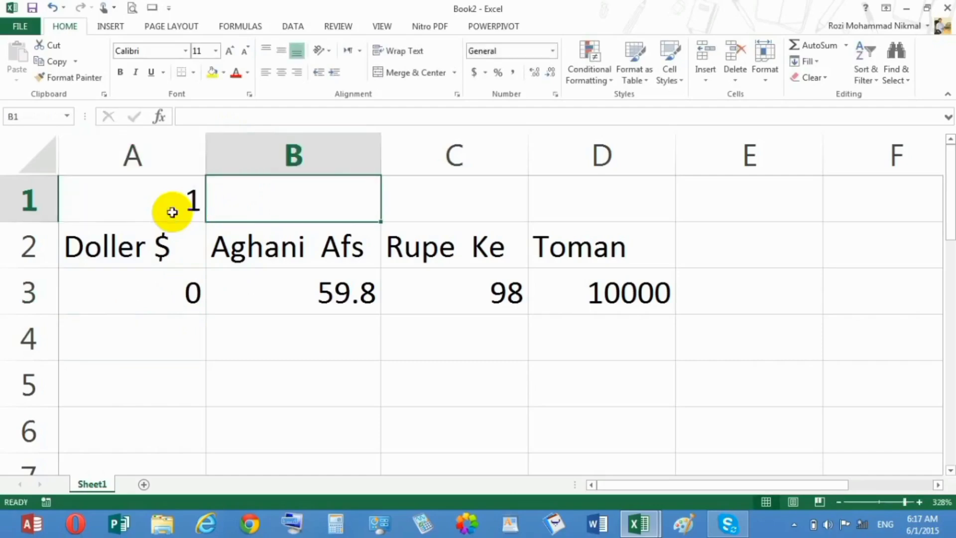
text(1)
key(Tab)
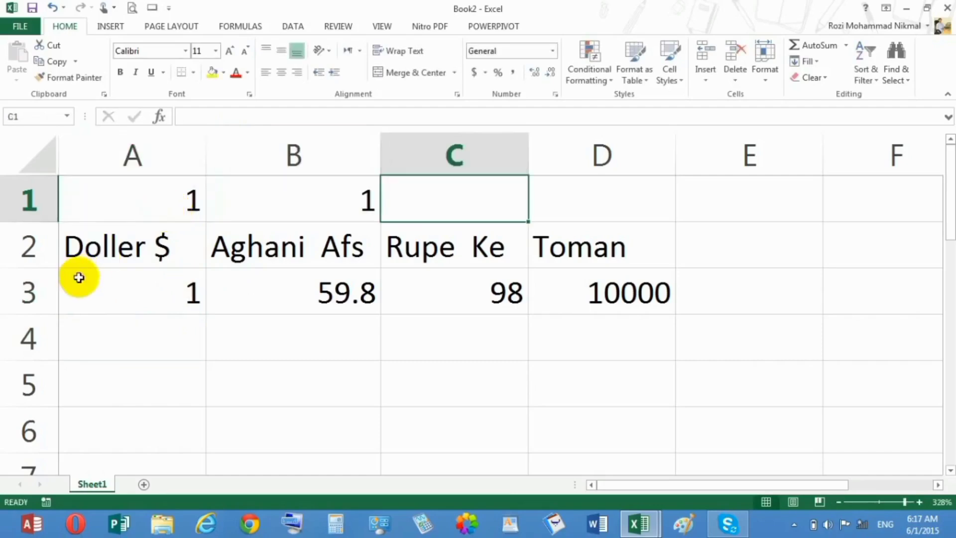
Start a What-If Data Table on the range A3:D9
drag(76, 275, 543, 483)
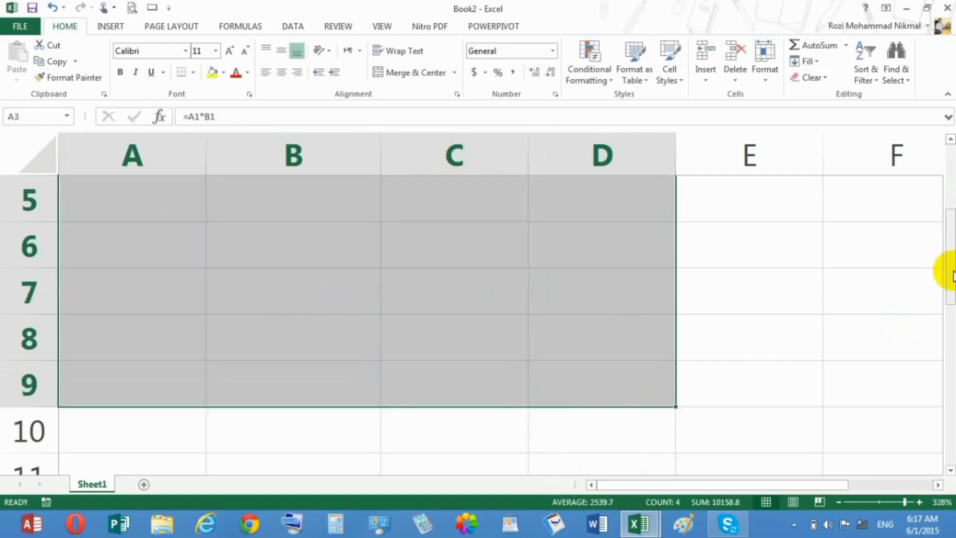
drag(951, 267, 950, 199)
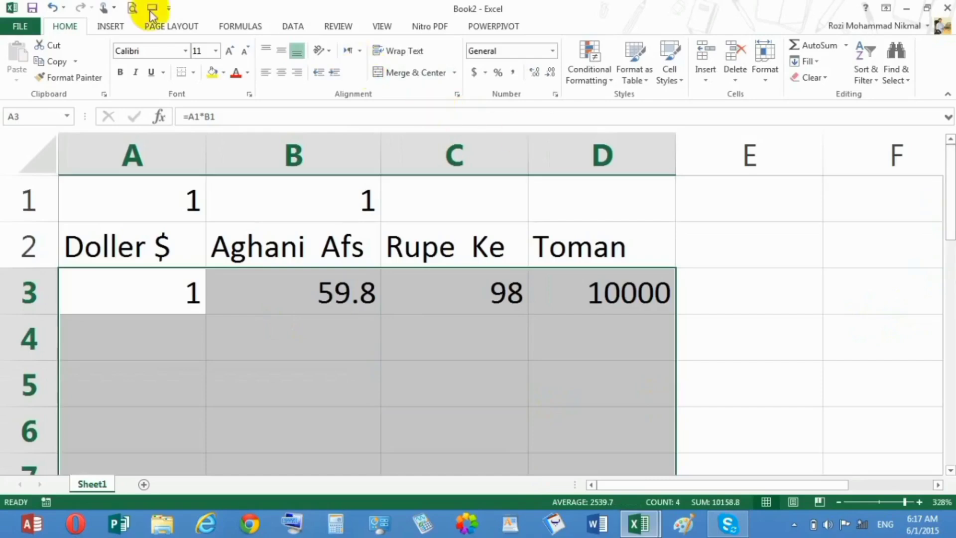
click(295, 27)
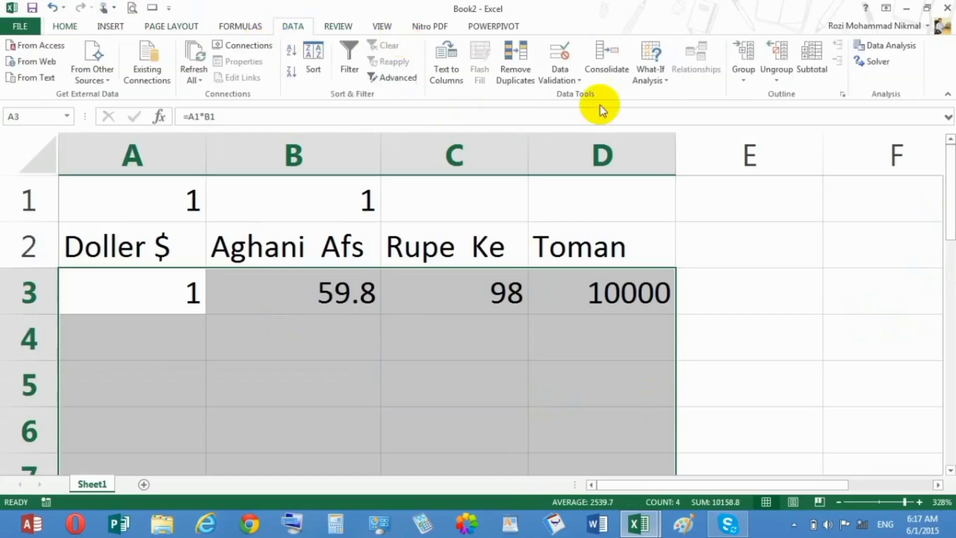
click(662, 75)
click(673, 128)
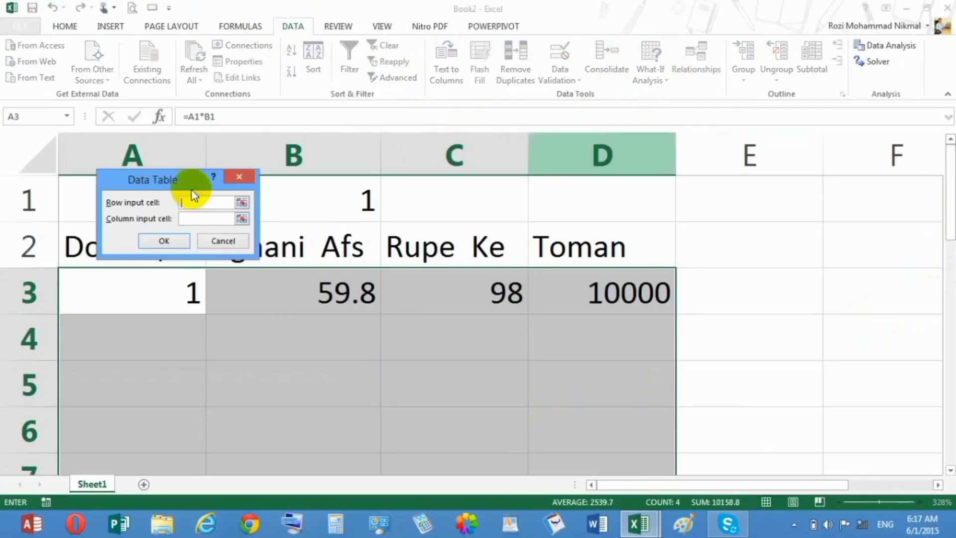
Create the data table with A1 as the row input cell and B1 as the column input cell
drag(158, 186, 141, 250)
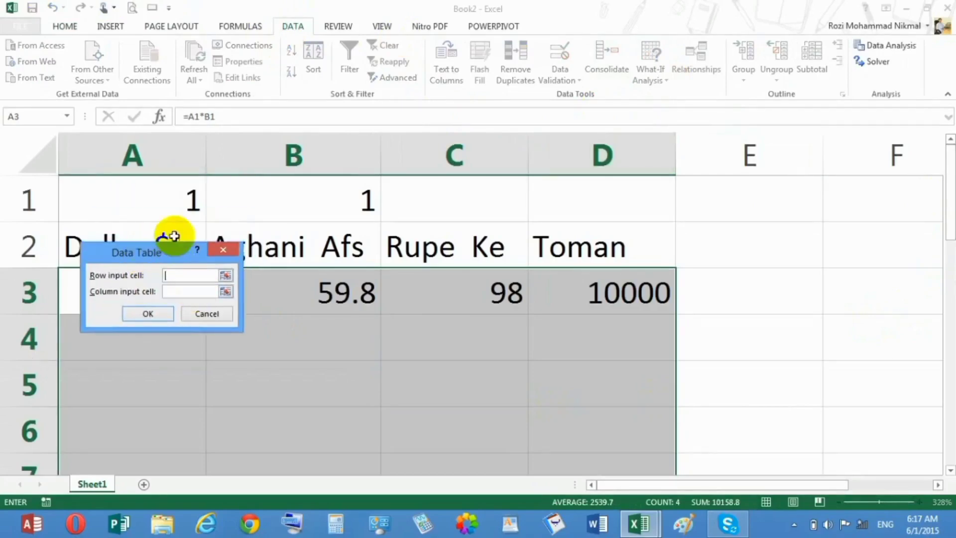
click(160, 214)
click(175, 292)
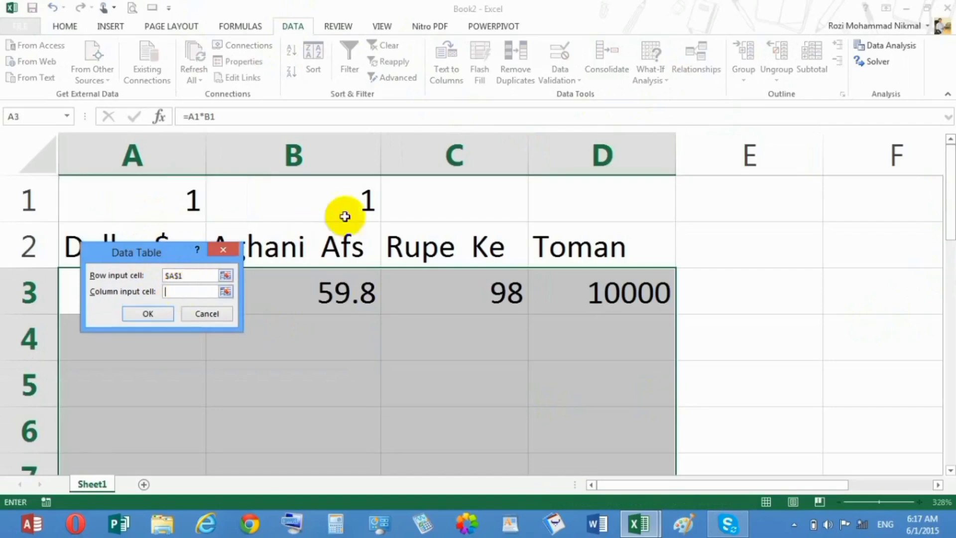
click(359, 204)
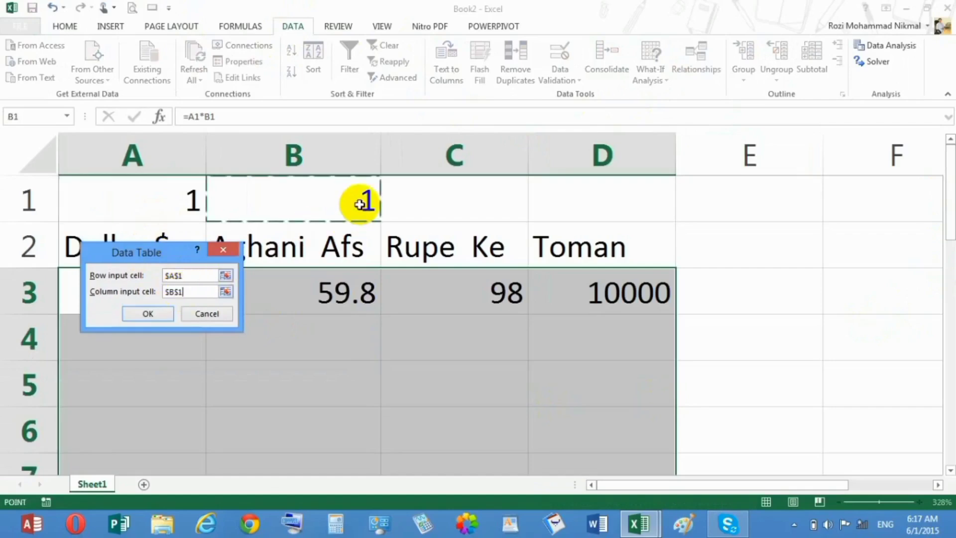
click(148, 314)
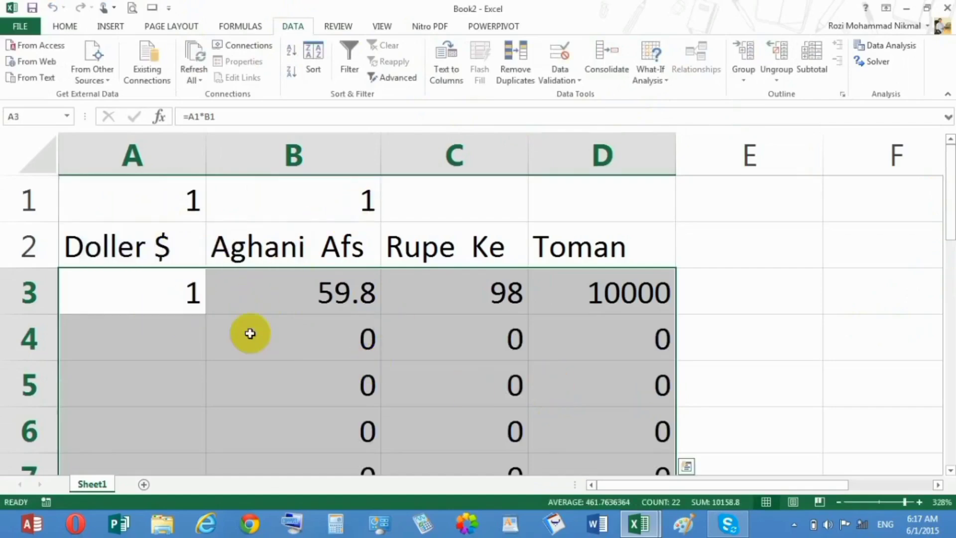
Enter the dollar amount 500 in A4, the first empty input row of the data table
click(180, 340)
text(500)
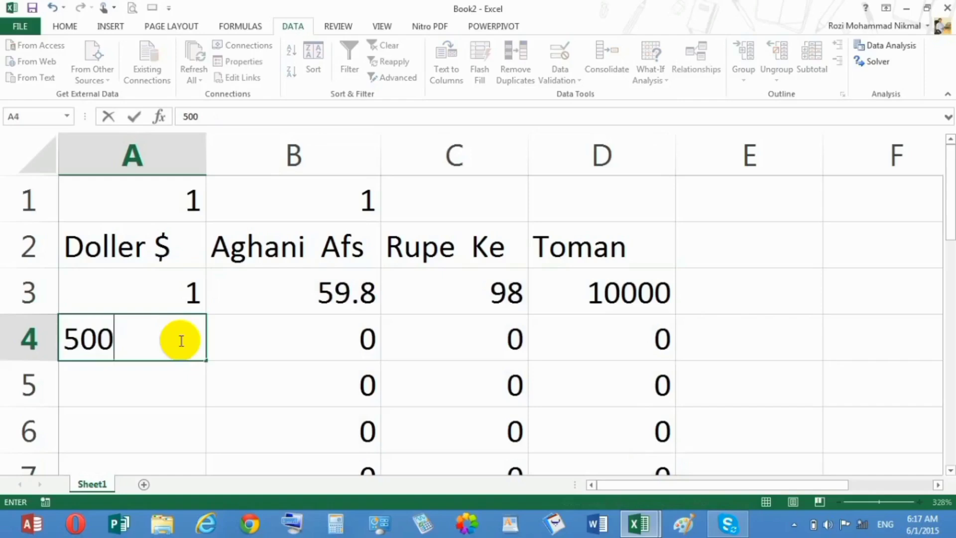
key(Return)
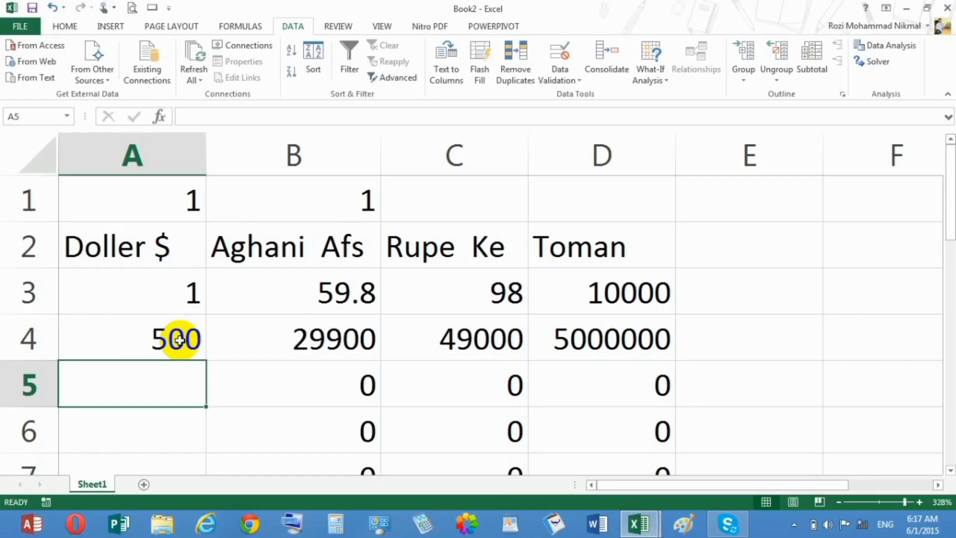
Compare each currency's rate in row 3 with its converted amount in row 4, from Doller to Toman
click(155, 277)
double_click(150, 275)
click(160, 335)
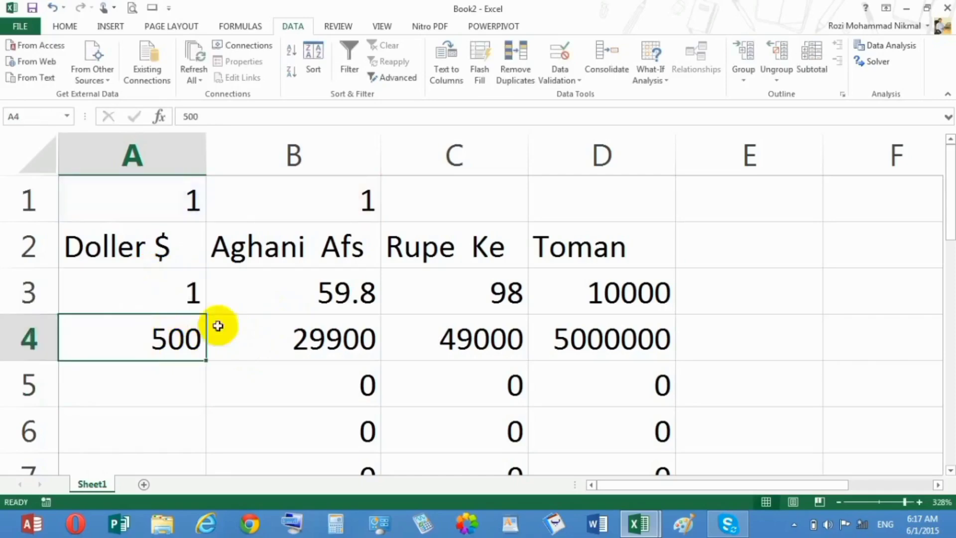
drag(288, 303, 277, 335)
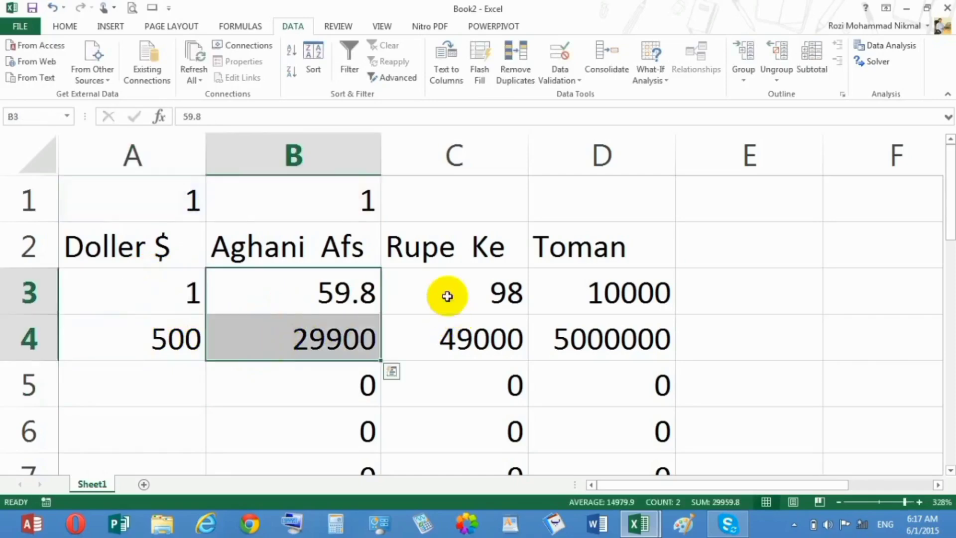
drag(447, 296, 443, 386)
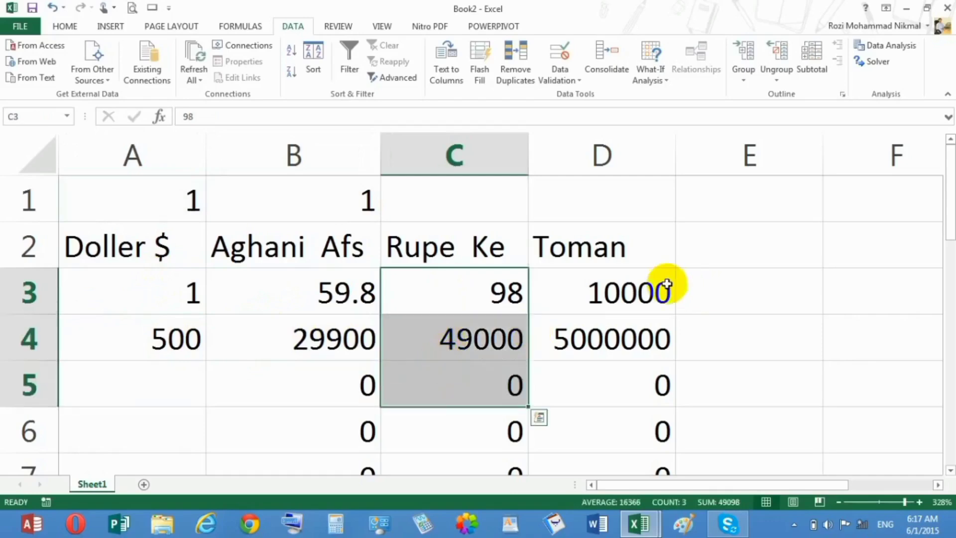
drag(667, 285, 637, 366)
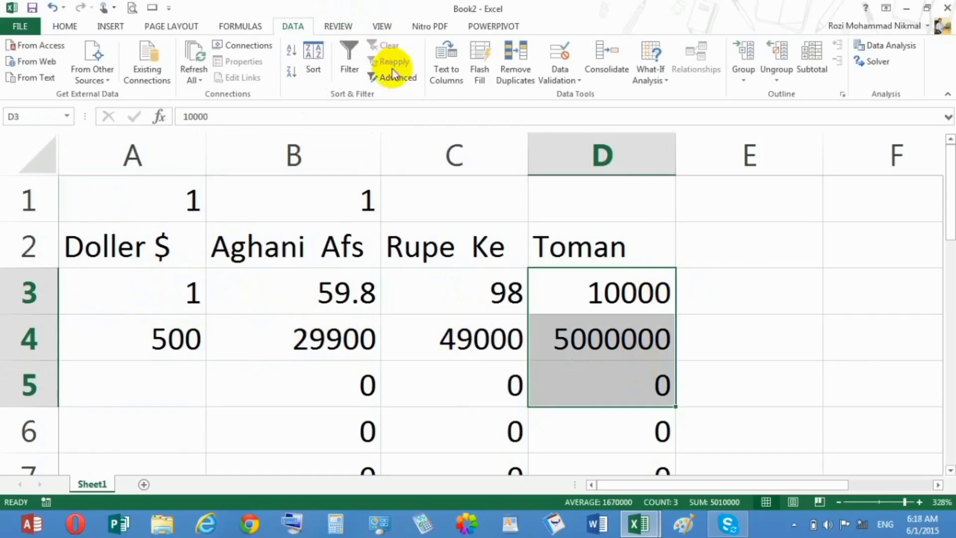
Format the Afghani cells B3:B7 with the Accounting number format
drag(286, 296, 299, 463)
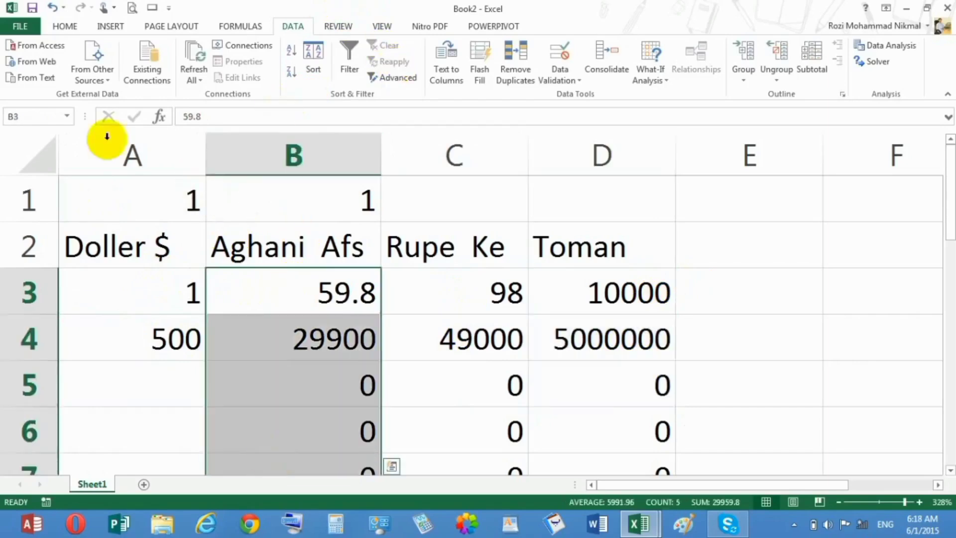
click(60, 28)
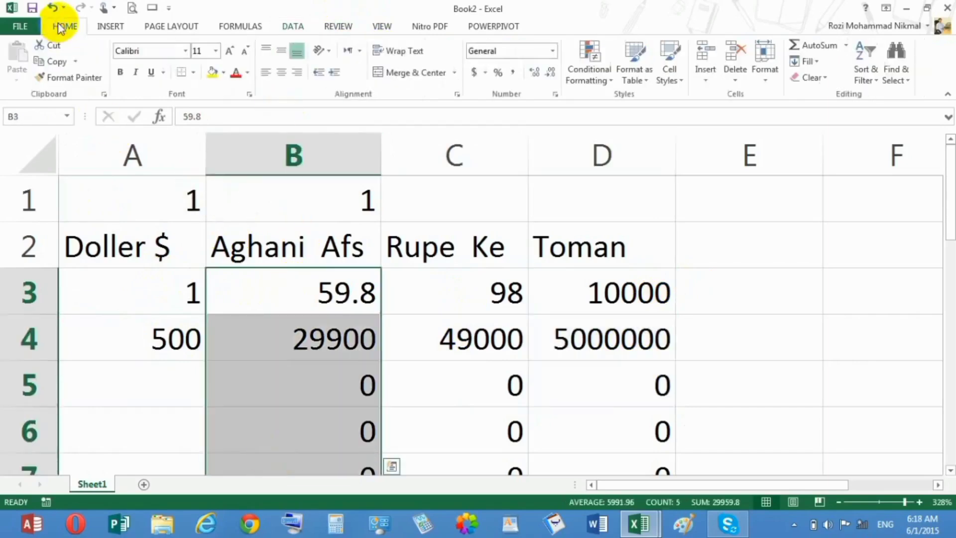
click(553, 50)
click(527, 169)
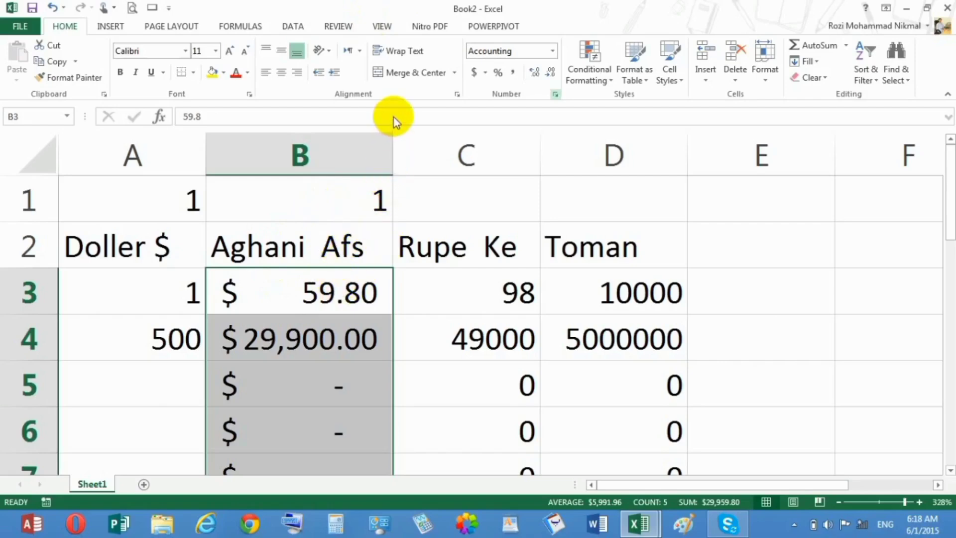
Apply a custom number format to B3:B7, replacing the first $ symbol in the format code with "Afs"
key(ctrl+1)
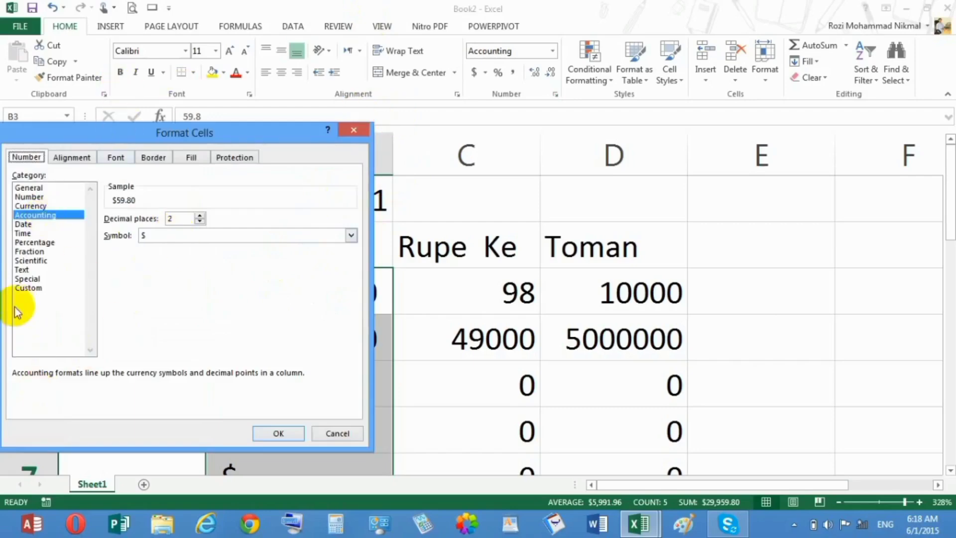
click(31, 289)
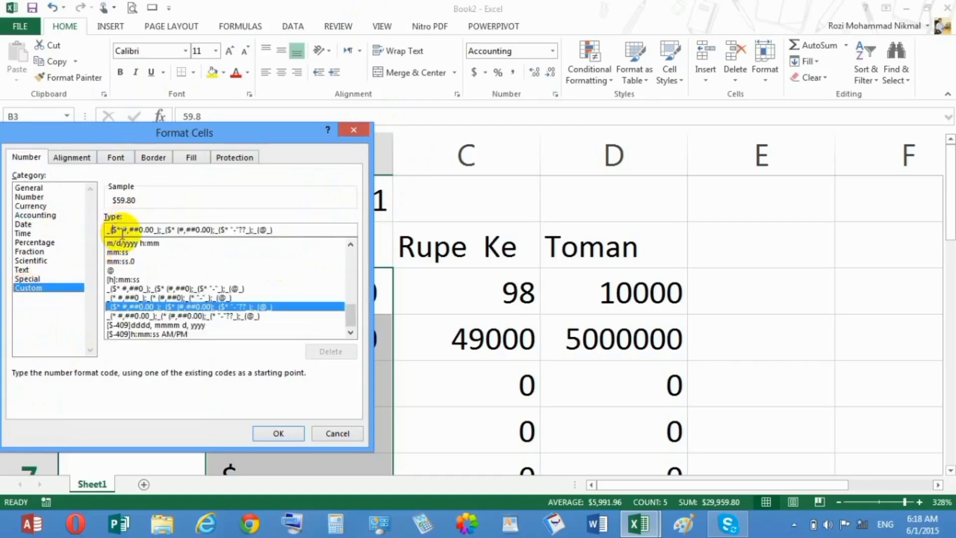
key(BackSpace)
text(")
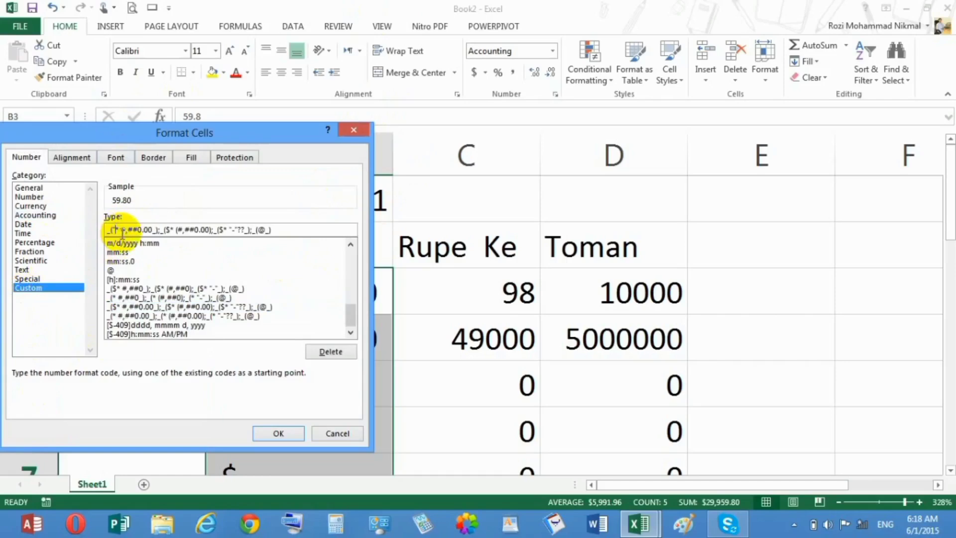
text(Afs)
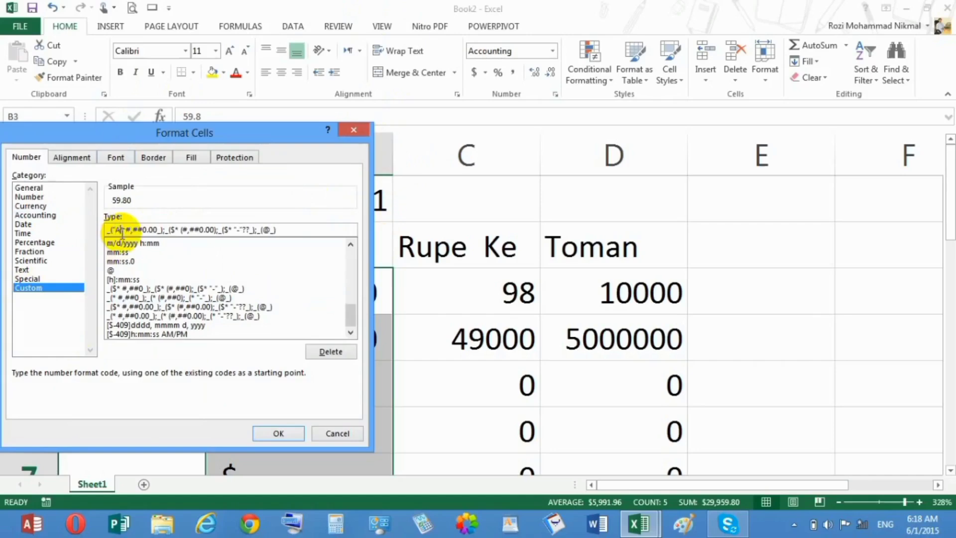
text(")
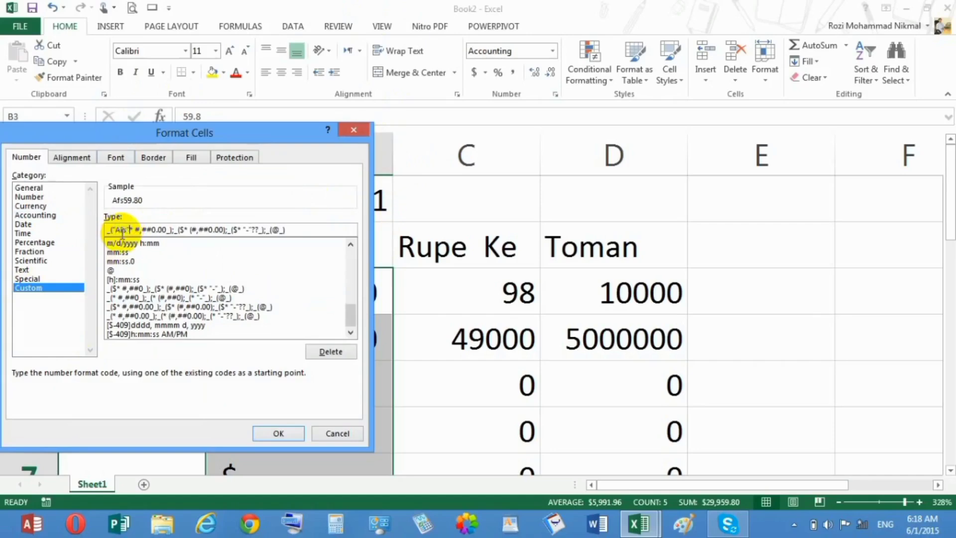
click(297, 435)
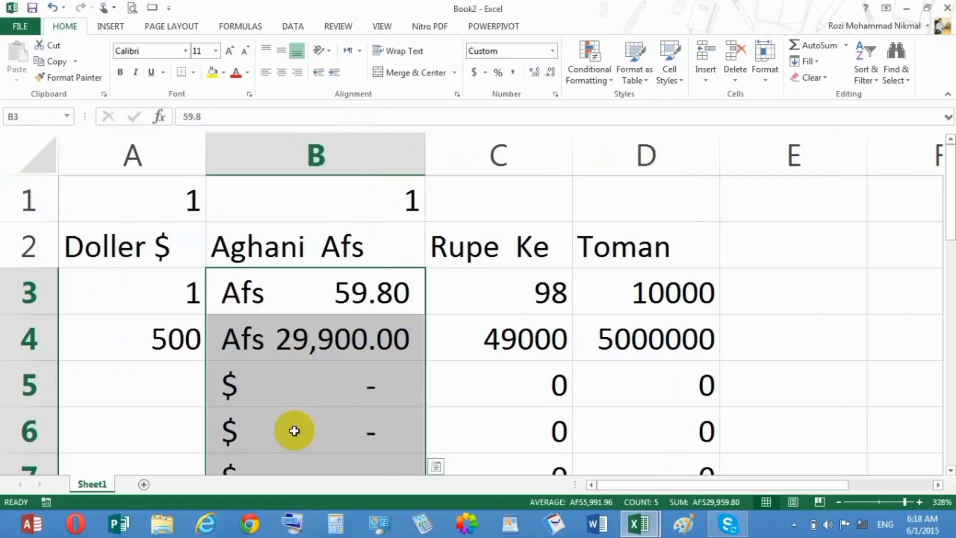
Try to replace TABLE with a reference to B3 in the data table formula of B4
double_click(276, 319)
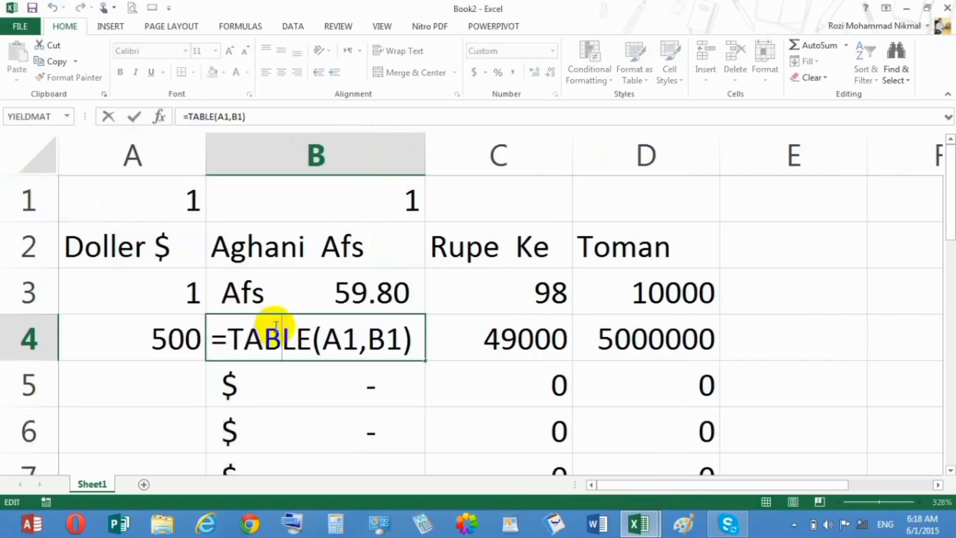
key(Return)
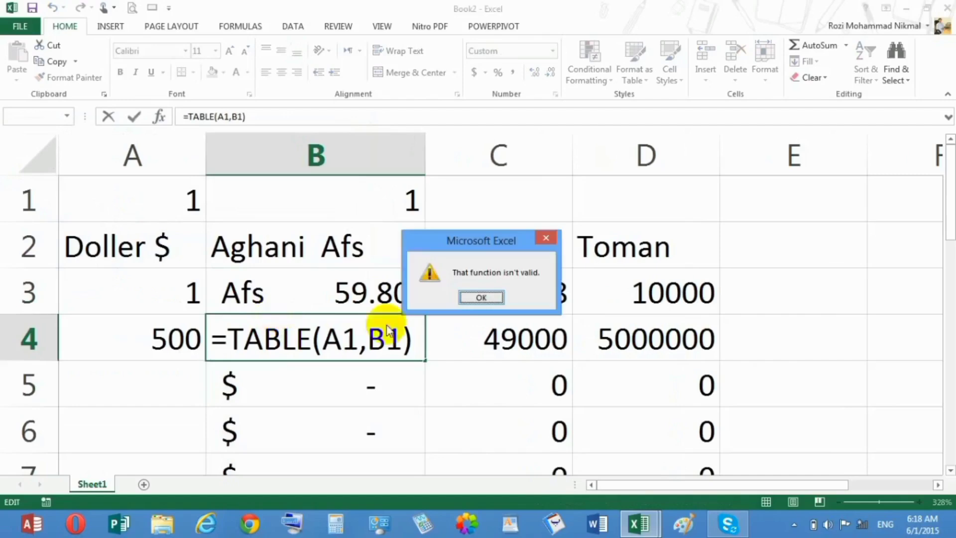
click(481, 297)
click(349, 294)
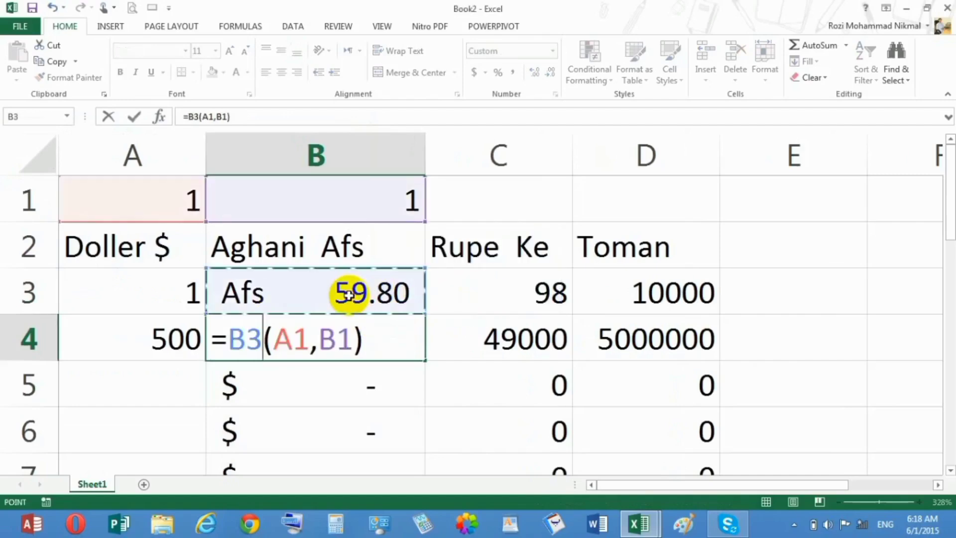
key(ctrl+z)
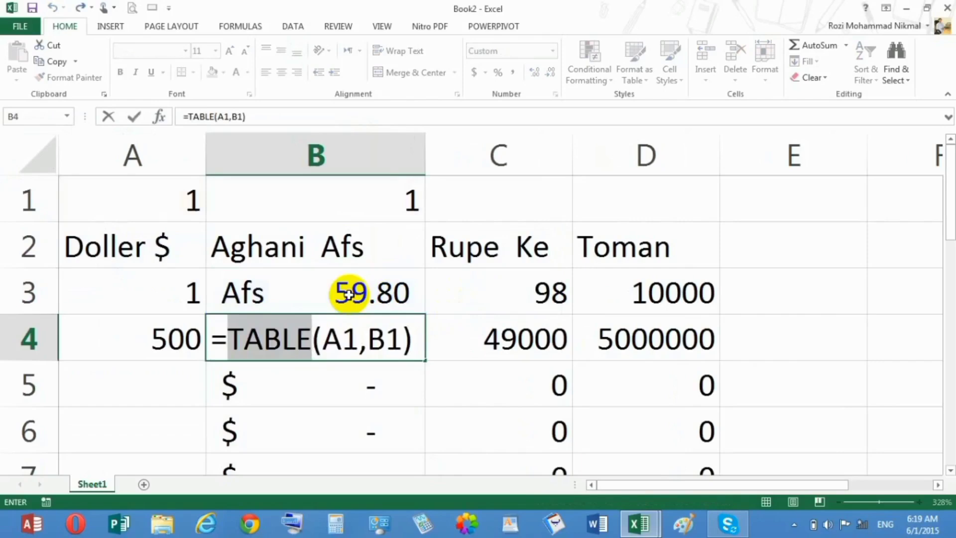
click(348, 294)
key(Return)
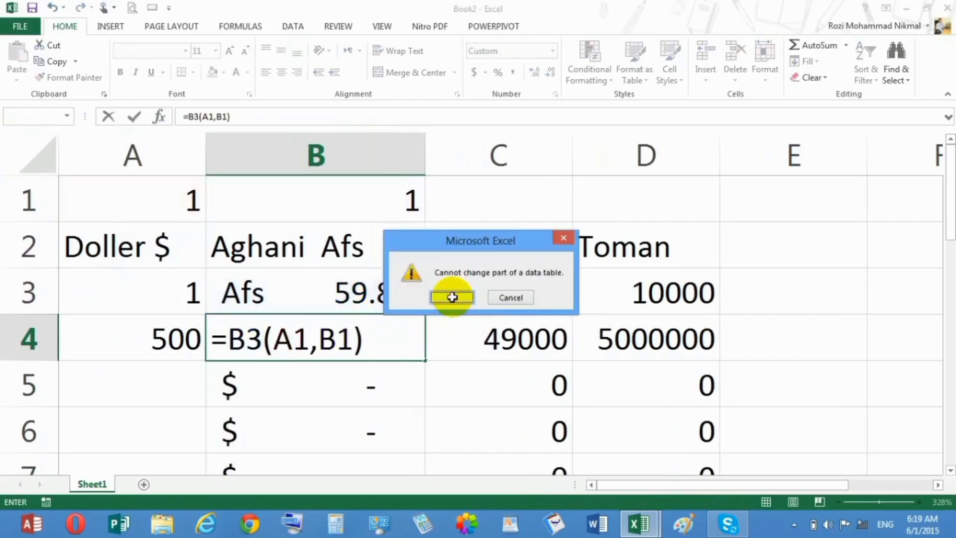
click(450, 296)
key(Return)
click(452, 297)
key(Return)
click(502, 299)
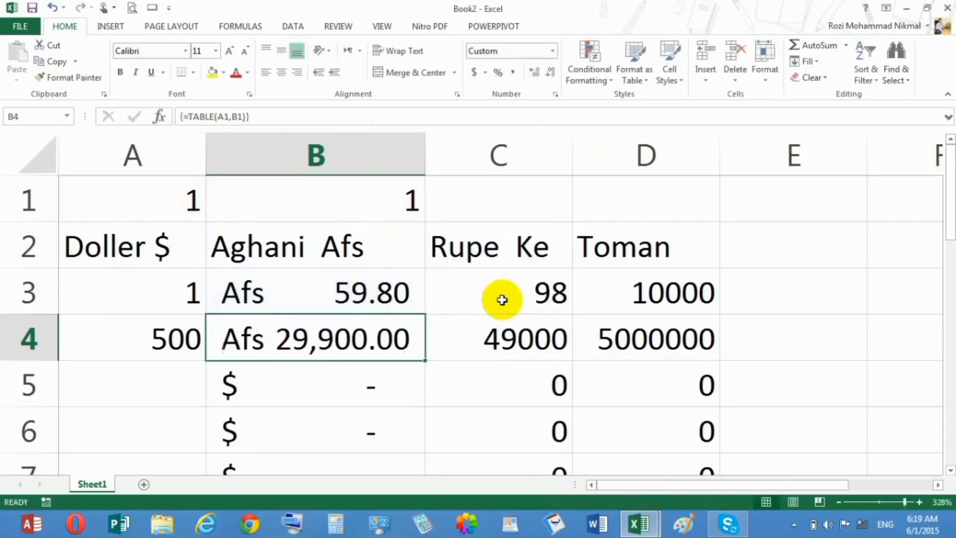
click(434, 395)
click(369, 318)
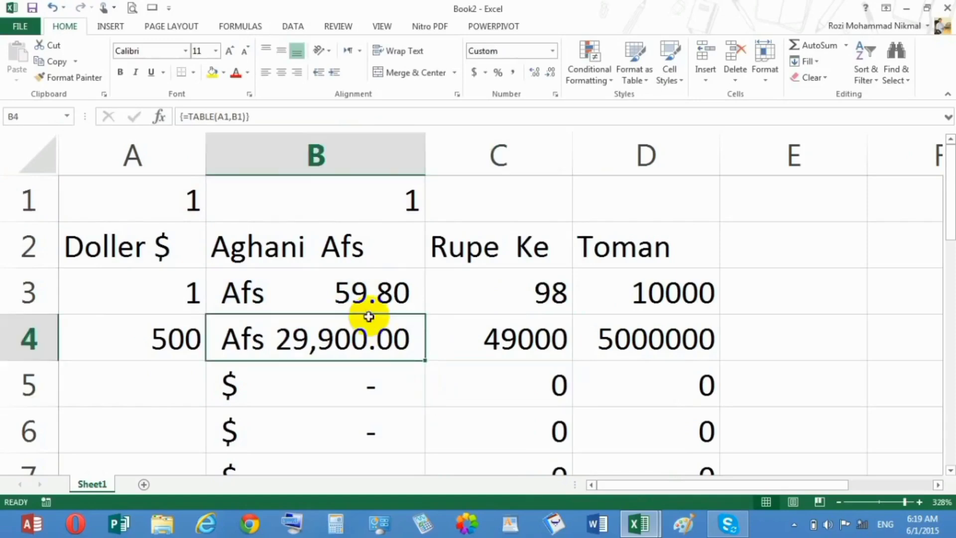
drag(423, 358, 427, 366)
click(481, 298)
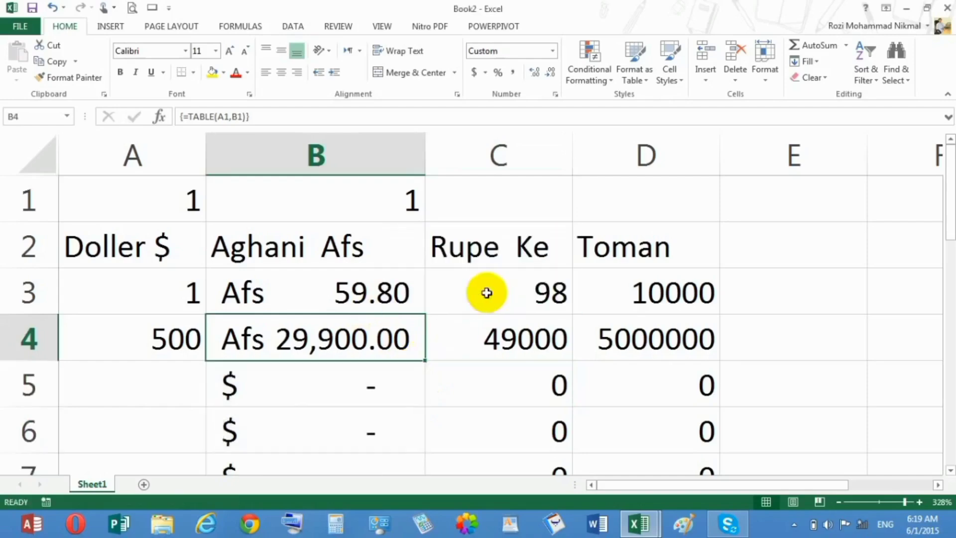
Review the custom number format code applied to the Afghani rate in B3, leaving the format as it is
click(266, 394)
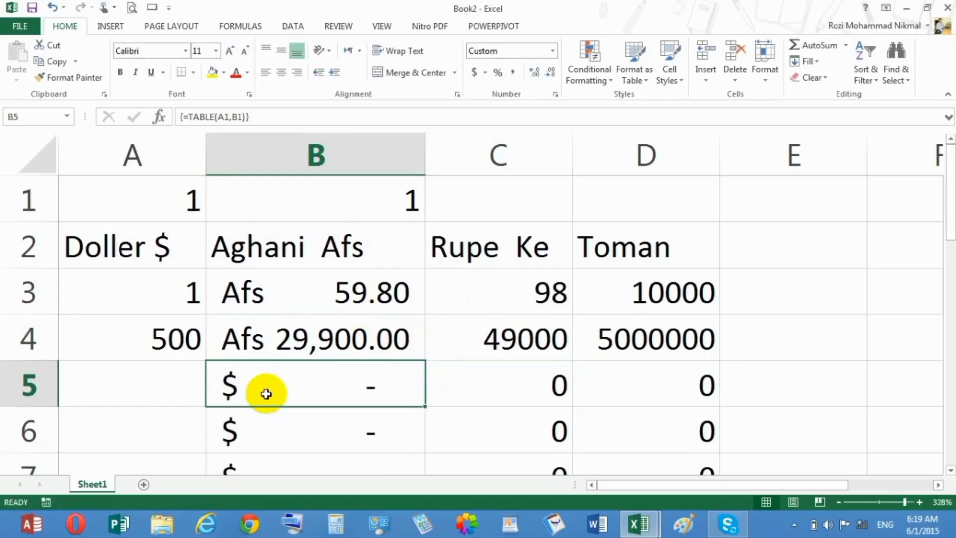
click(304, 313)
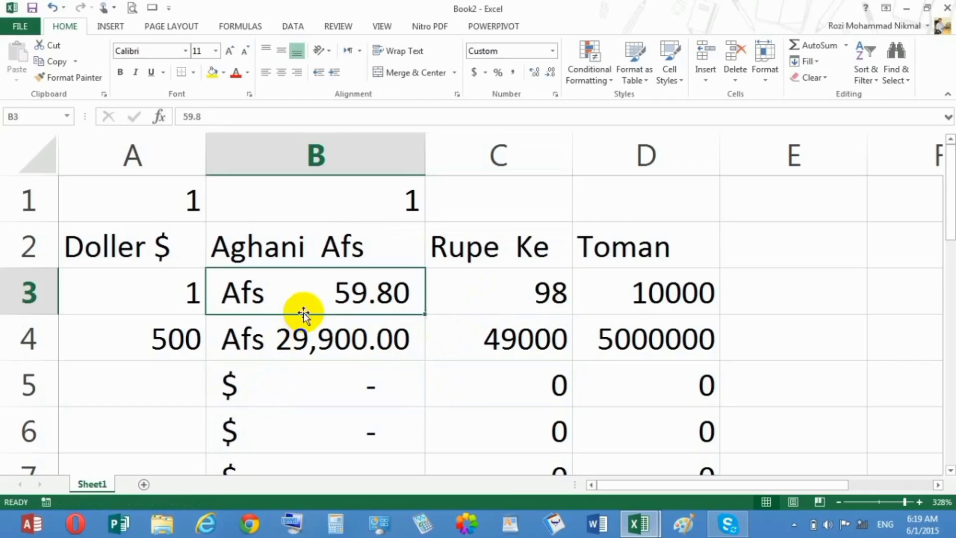
click(558, 94)
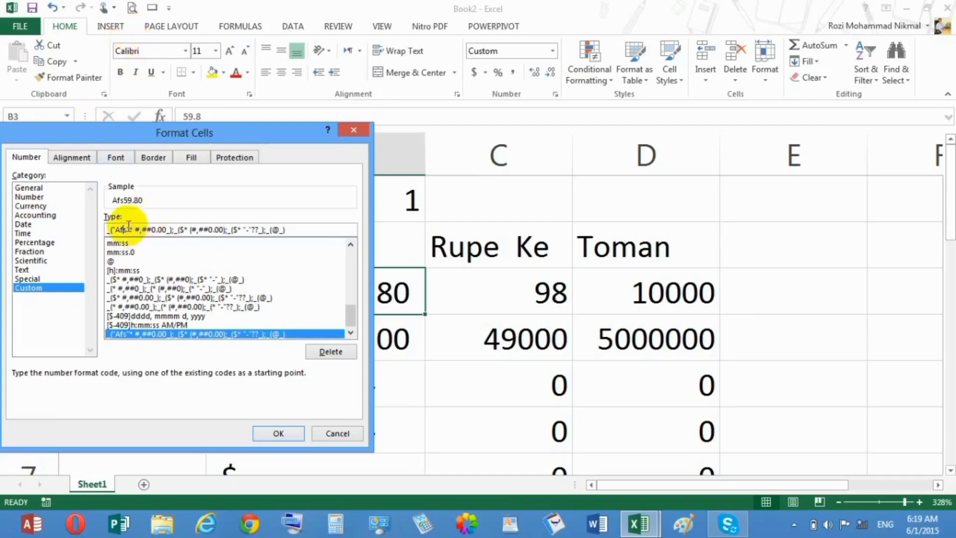
click(337, 431)
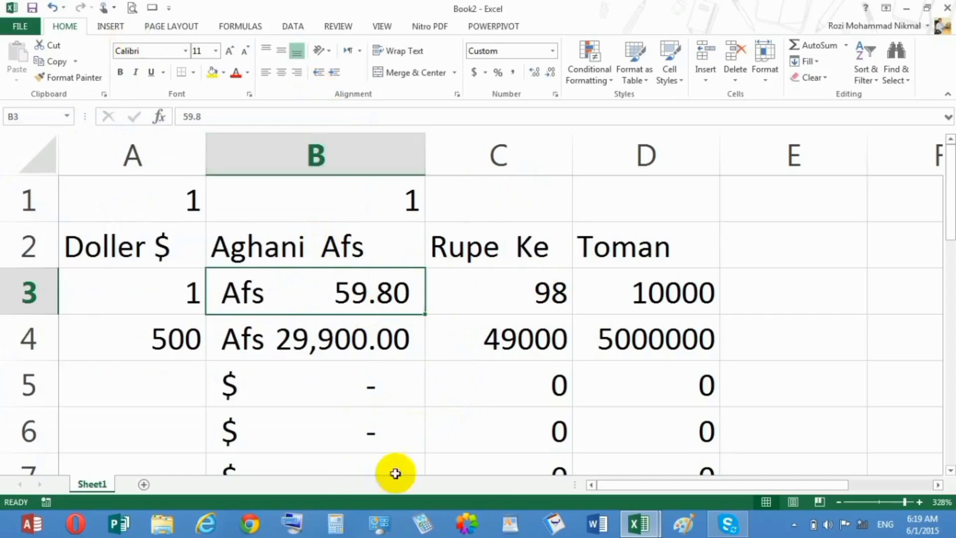
Add a new worksheet at 280% zoom and enter the heading Afs in A2
click(140, 480)
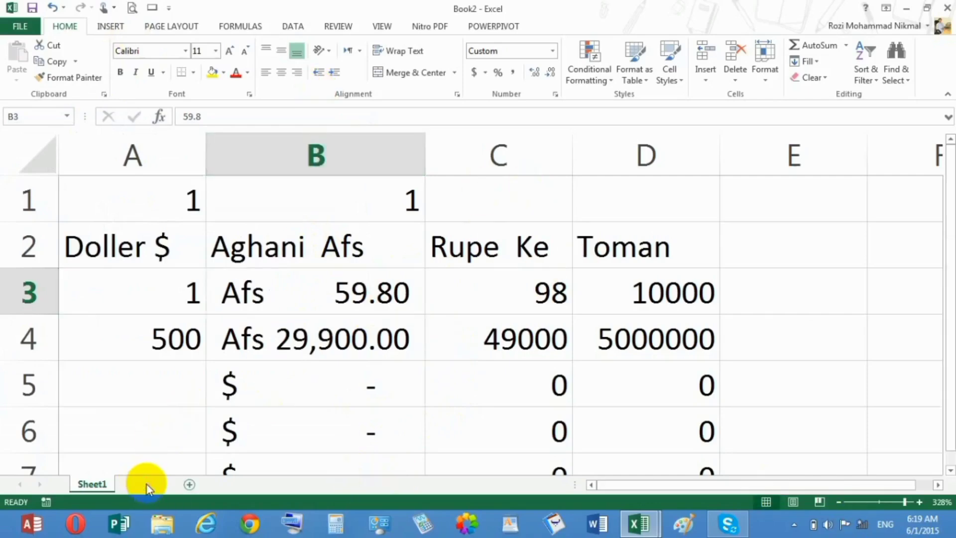
drag(889, 503, 902, 504)
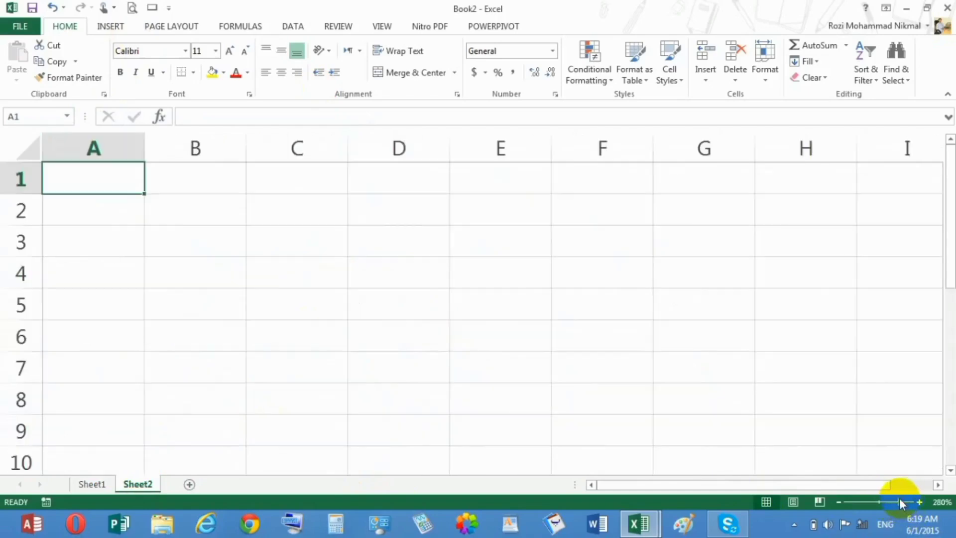
click(105, 220)
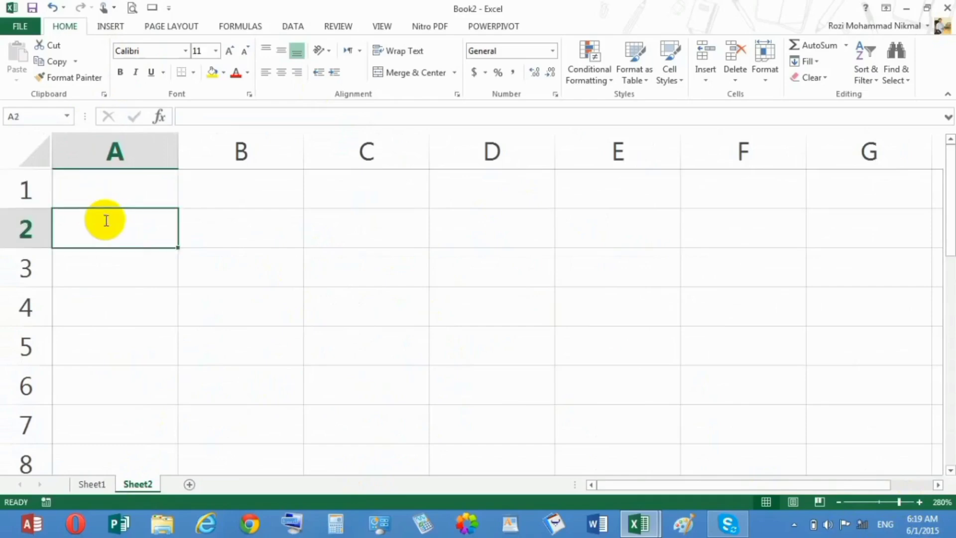
text(Afs)
key(Tab)
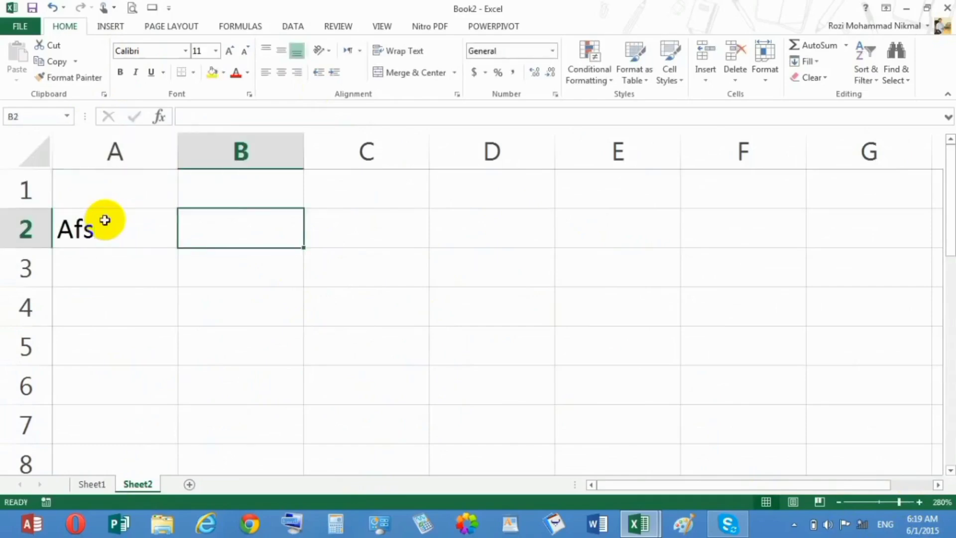
Enter the headings Doller in B2 and Rupe in C2
text(Doller)
key(Tab)
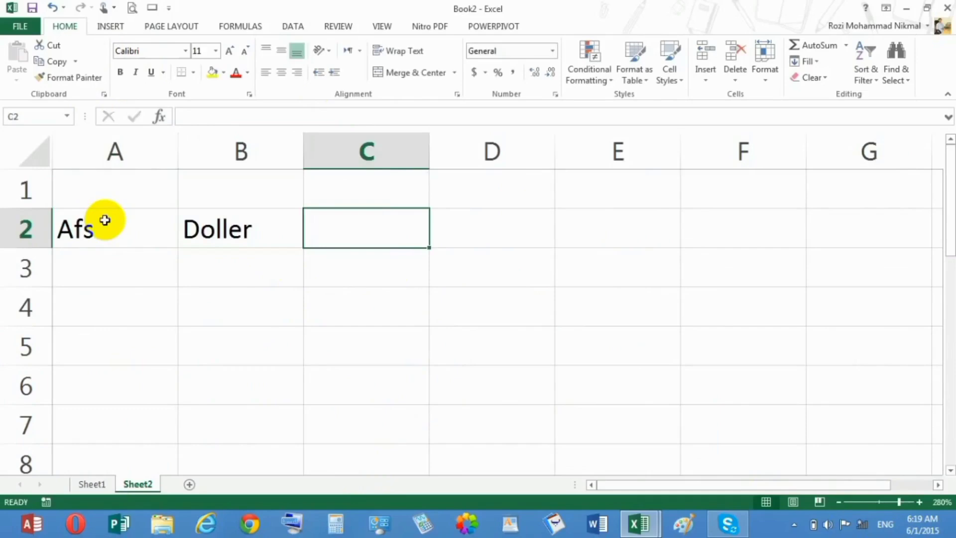
text(Rupp)
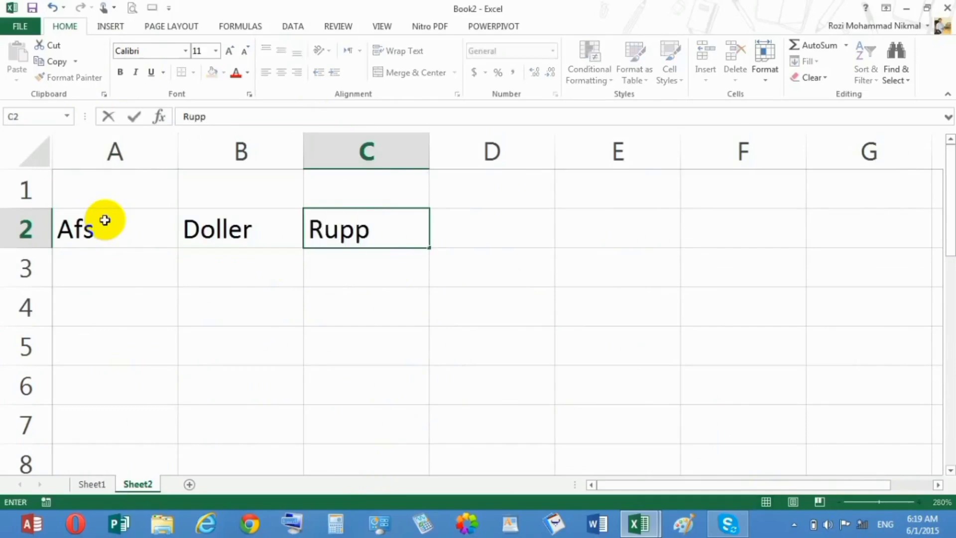
key(BackSpace)
text(e)
key(Tab)
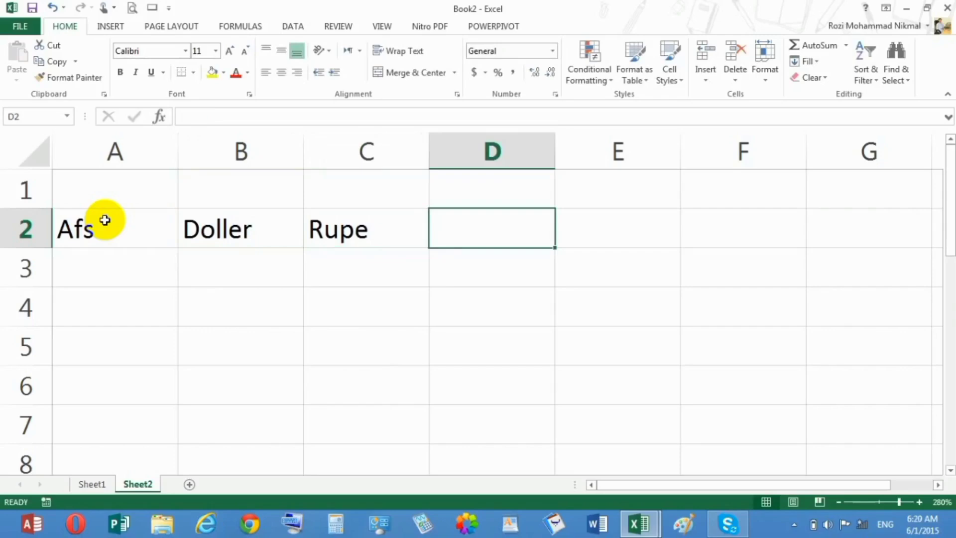
Enter the headings Darham in D2 and Hindi Ruppe in E2
text(Dar)
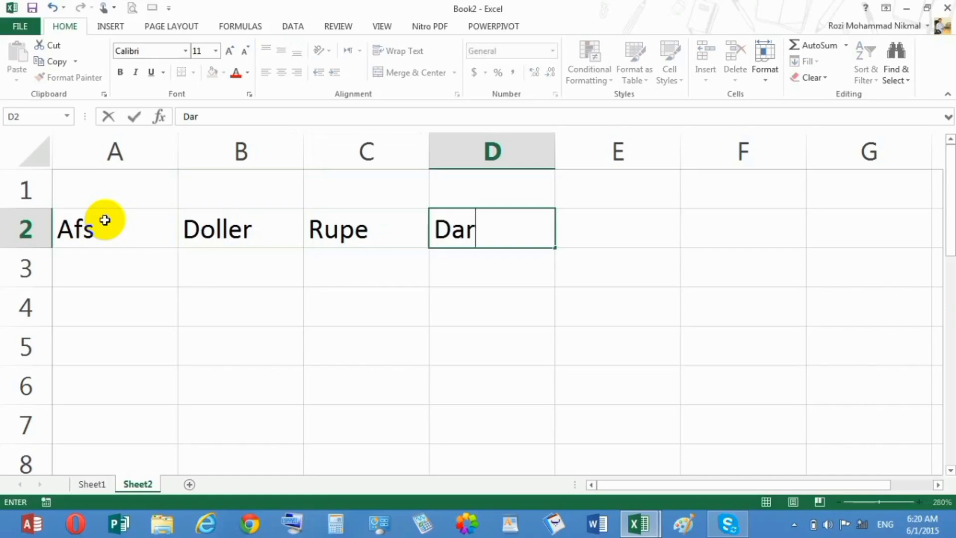
text(ham)
key(Tab)
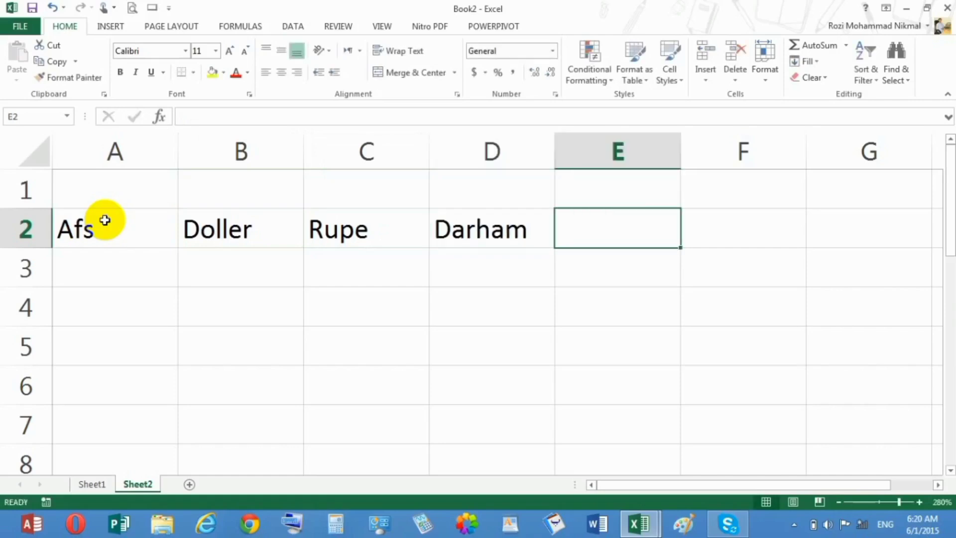
text(Hi)
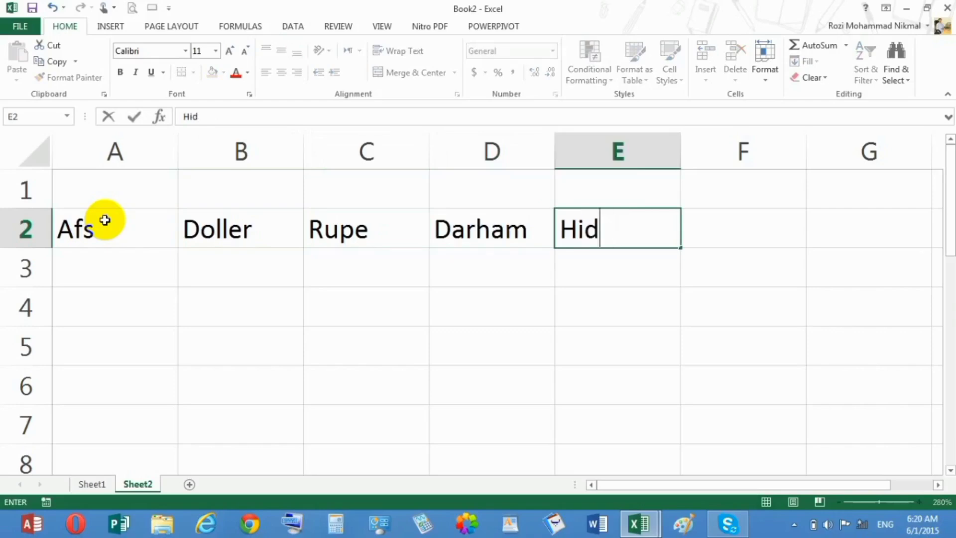
text(ndi)
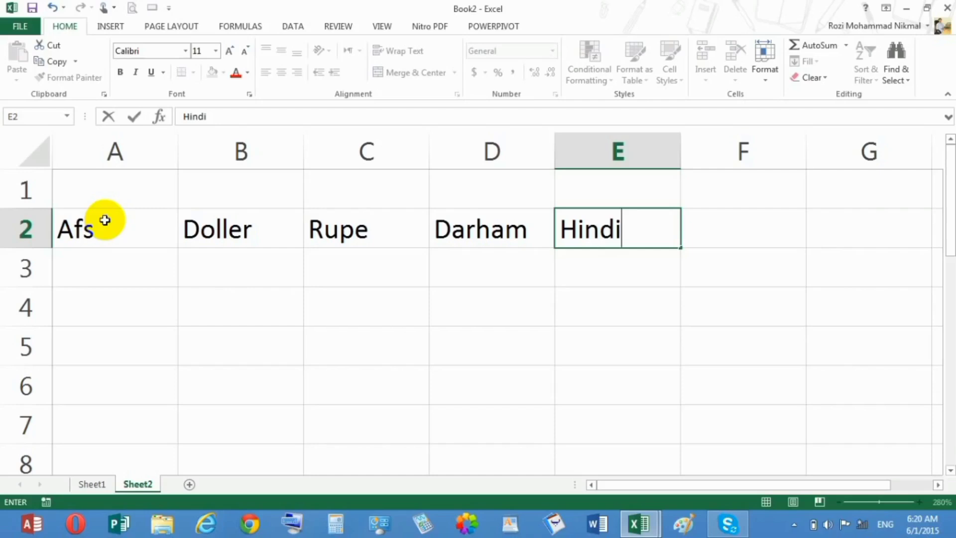
text( Ru)
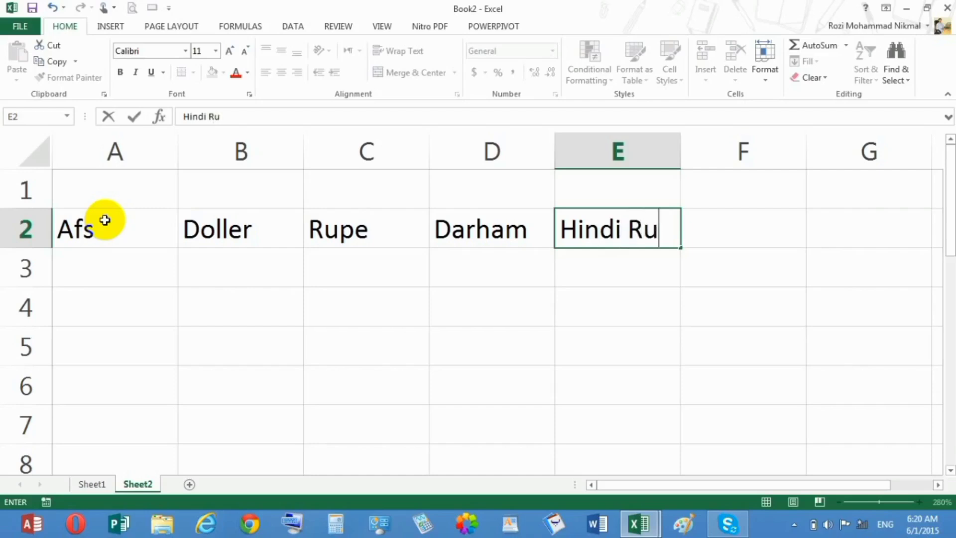
text(ppe)
key(Return)
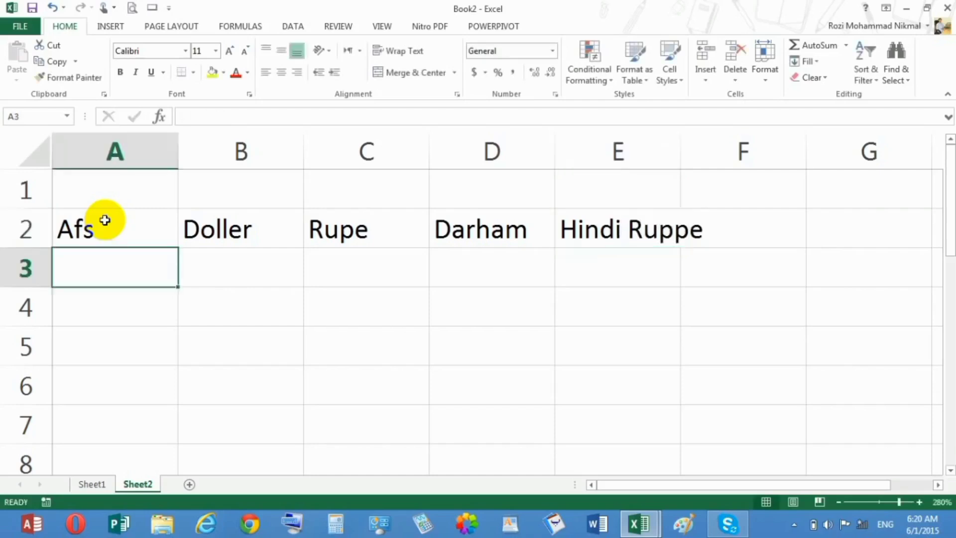
Fill in the rates under the first four headings: 1 in A3, 0.08 in B3, 1.8 in C3 and 0.2 in D3
text(1)
key(Tab)
text(0)
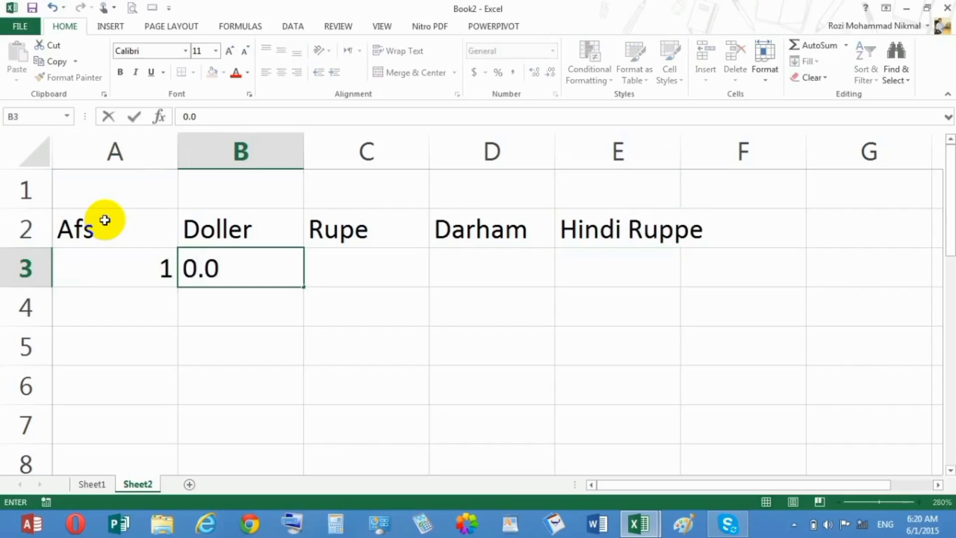
key(Tab)
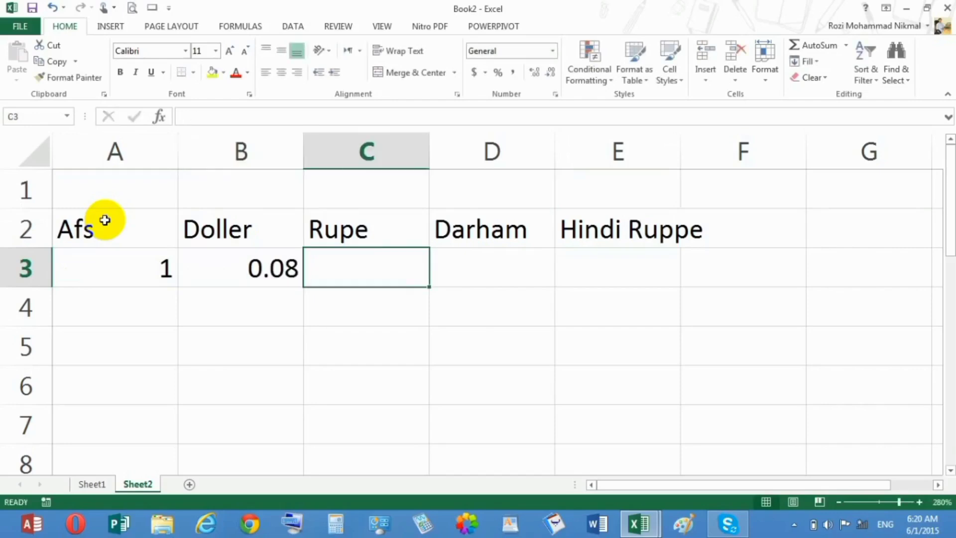
text(1.8)
key(Tab)
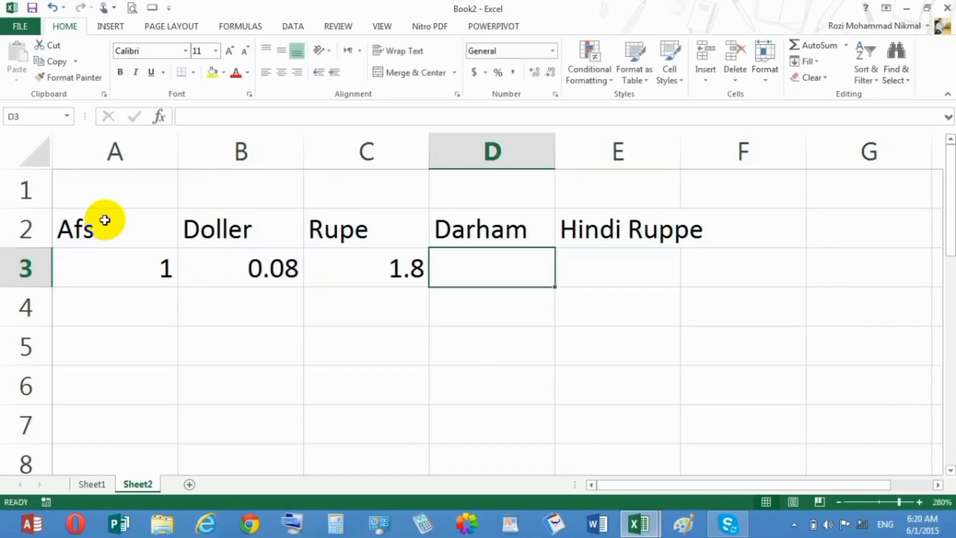
text(0.2)
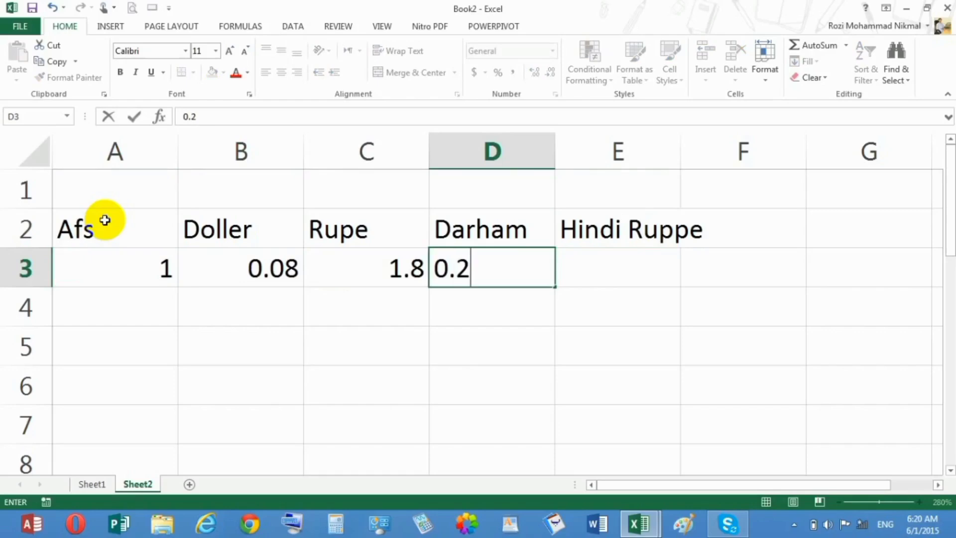
key(Tab)
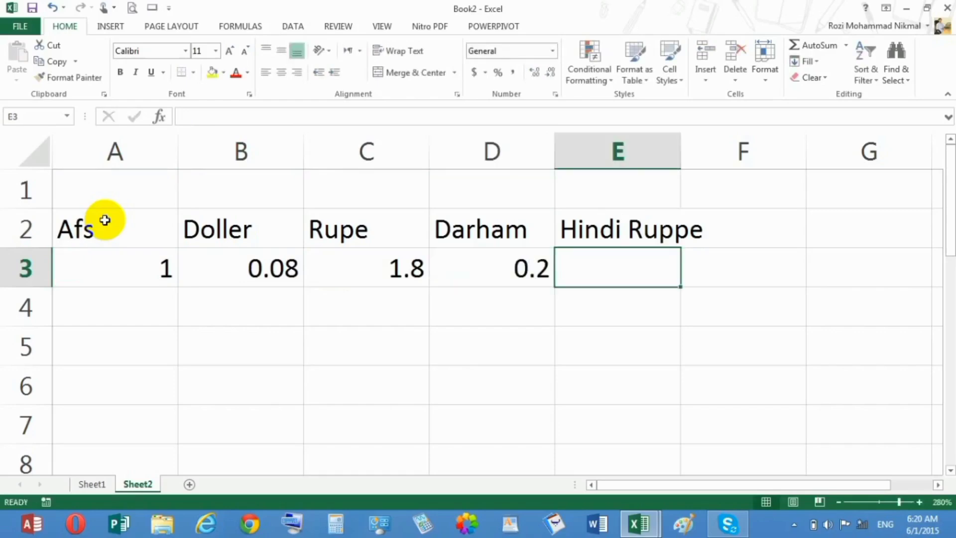
Enter 0.5 as the Hindi Ruppe rate in E3 and replace it with 1
text(0.5)
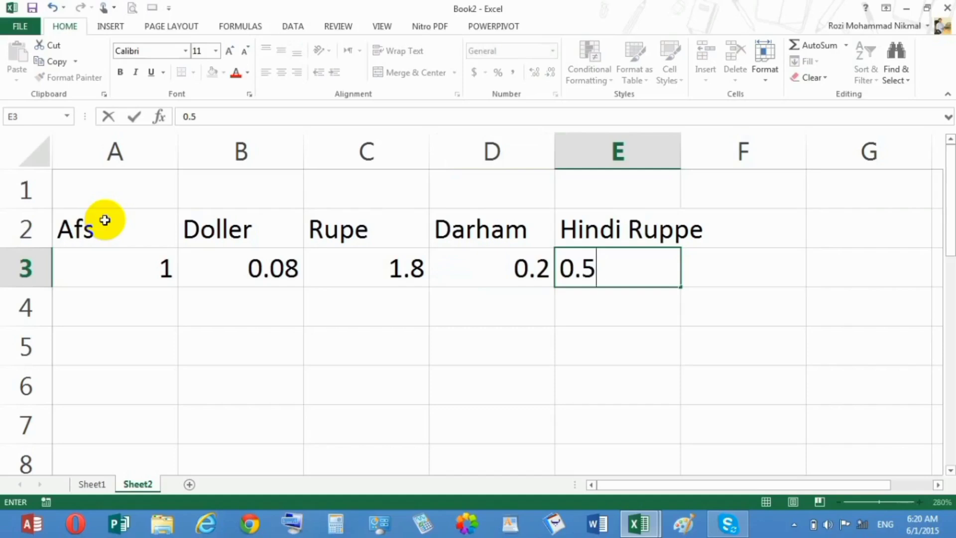
key(Return)
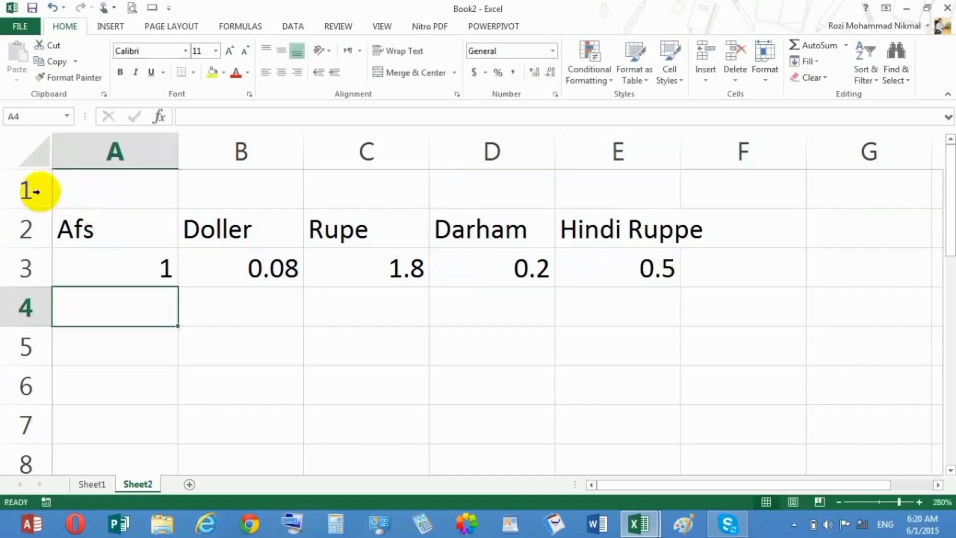
click(649, 264)
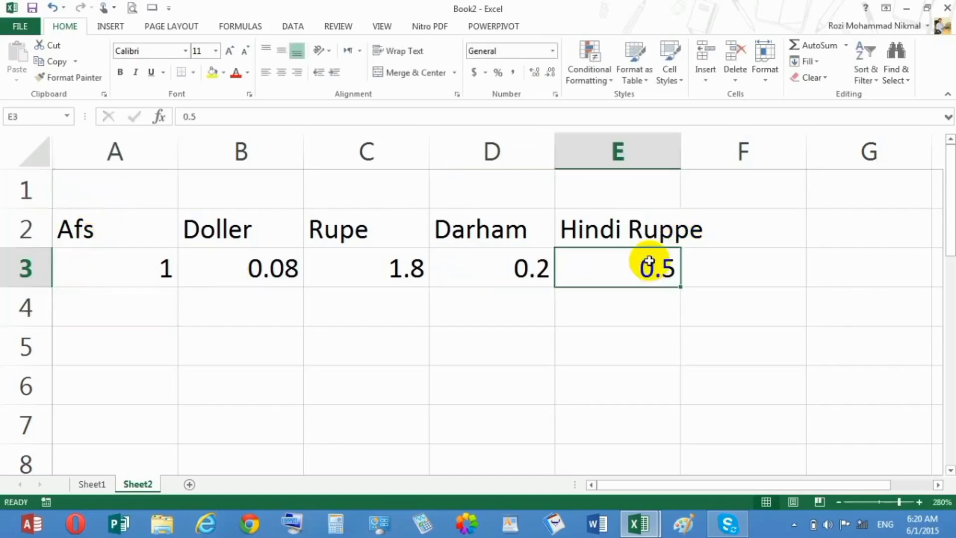
text(1)
key(Return)
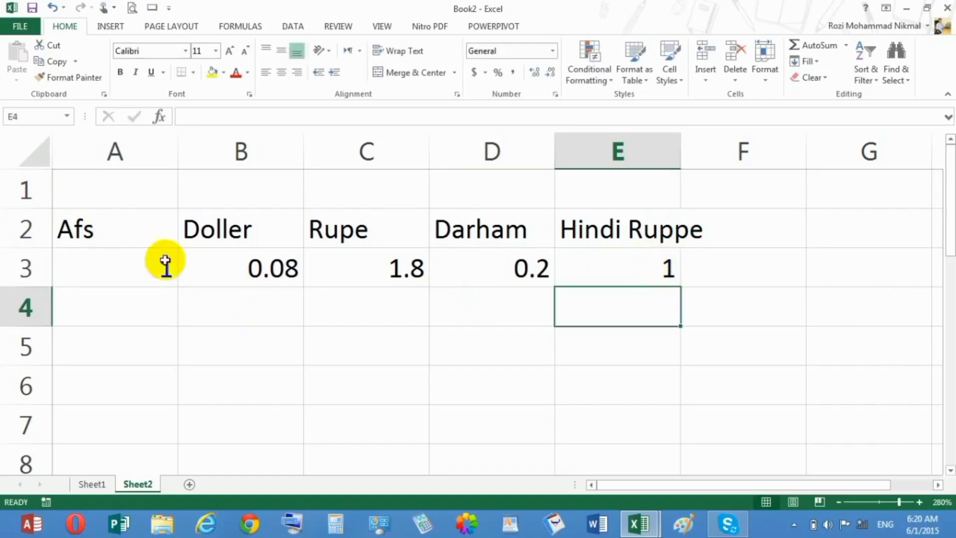
Replace the Afs value in A3 with the formula =B1*A1
click(164, 261)
drag(296, 302, 583, 454)
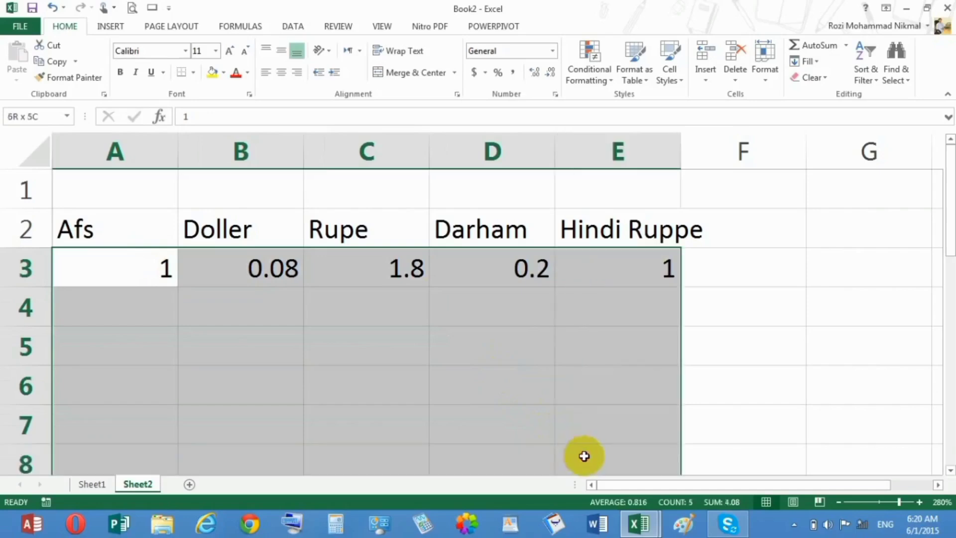
click(136, 252)
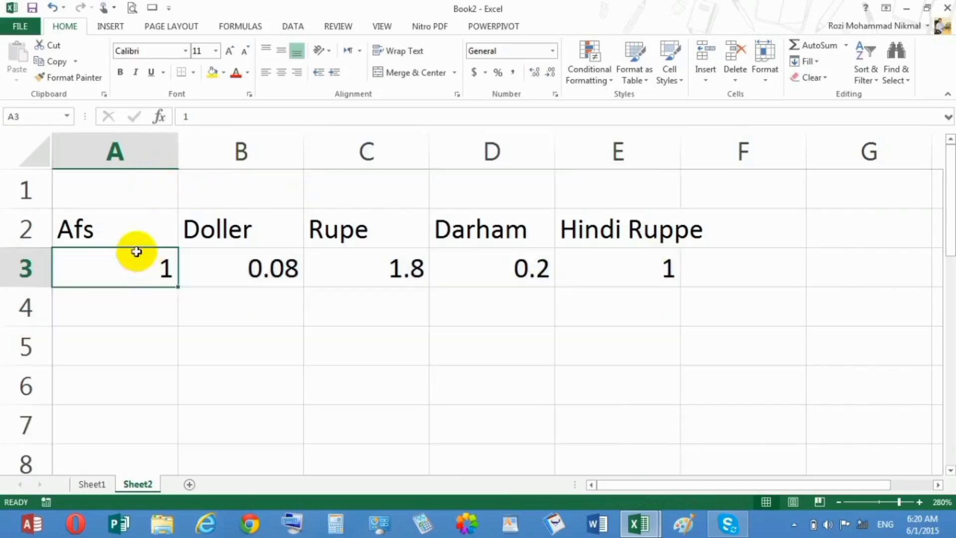
text(=)
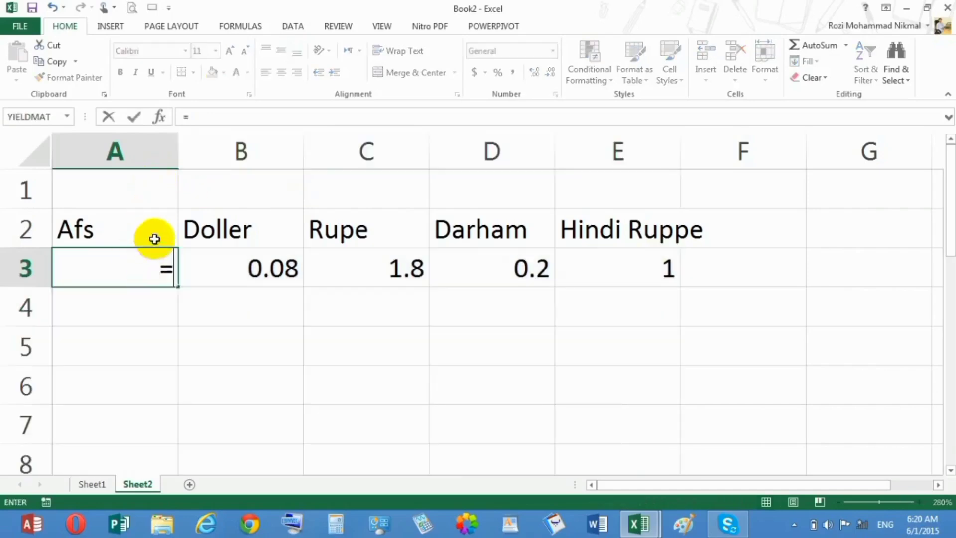
click(216, 196)
text(*)
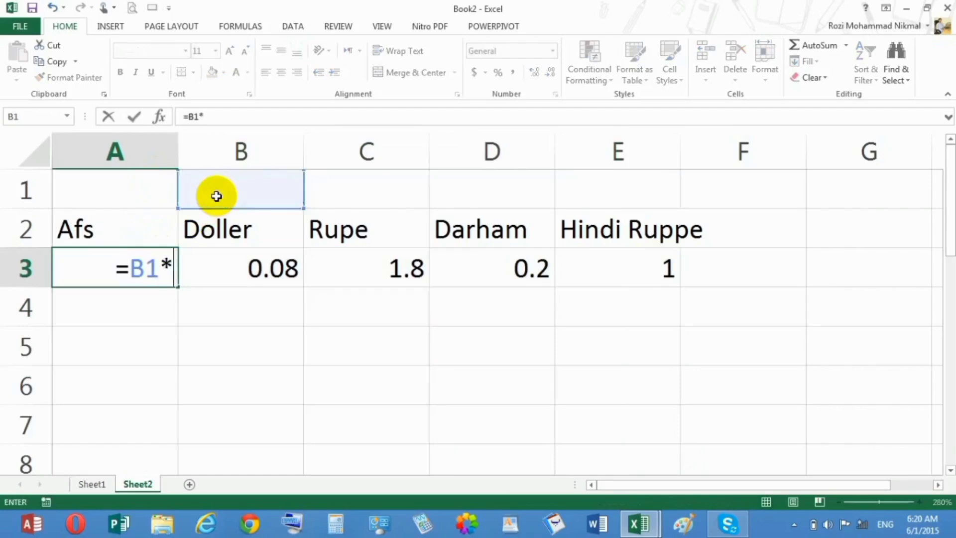
click(141, 182)
key(Return)
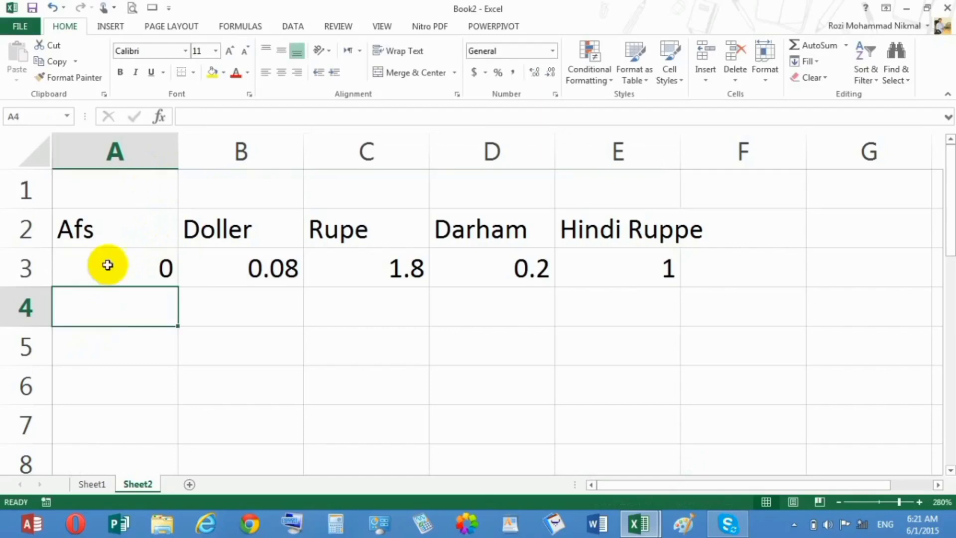
Enter 1 in both input cells of the formula, A1 and B1
click(131, 192)
text(1)
key(Tab)
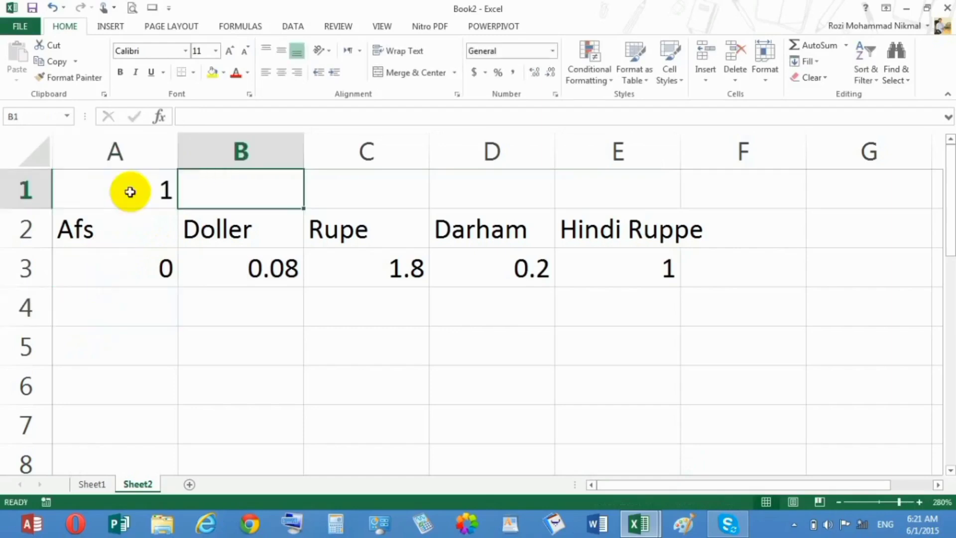
text(1)
key(Tab)
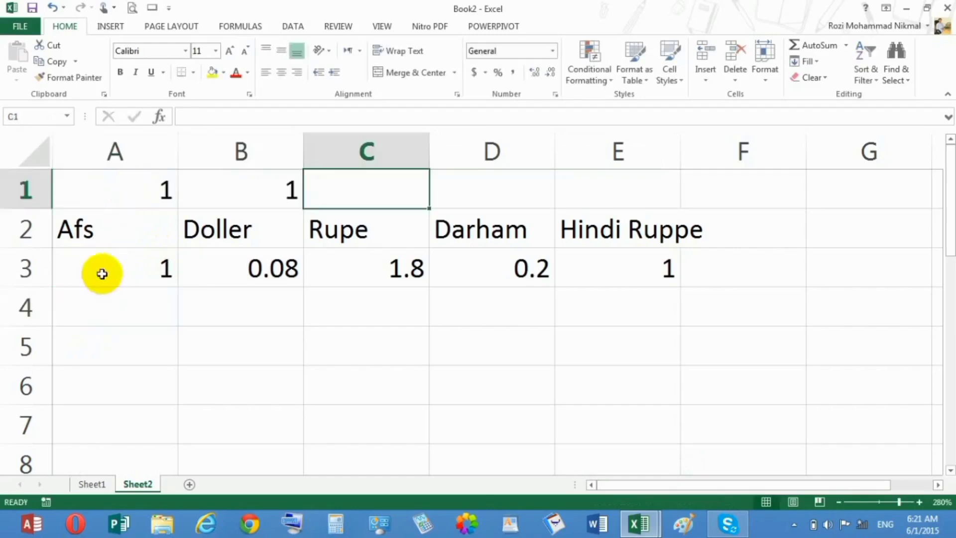
Create a What-If Data Table on the range starting at A3 through column E, with row input cell A1 and column input cell B1
drag(101, 271, 269, 348)
drag(332, 411, 552, 418)
click(293, 26)
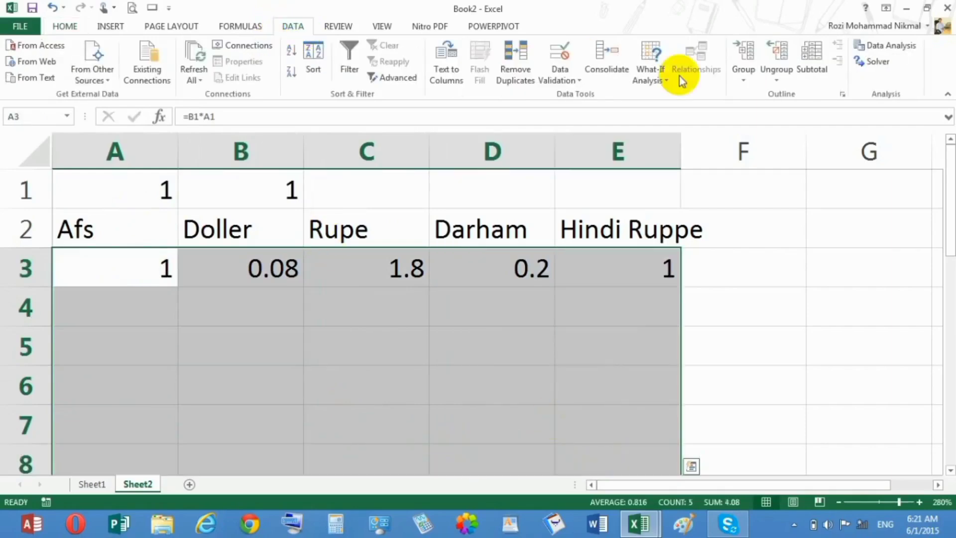
click(649, 70)
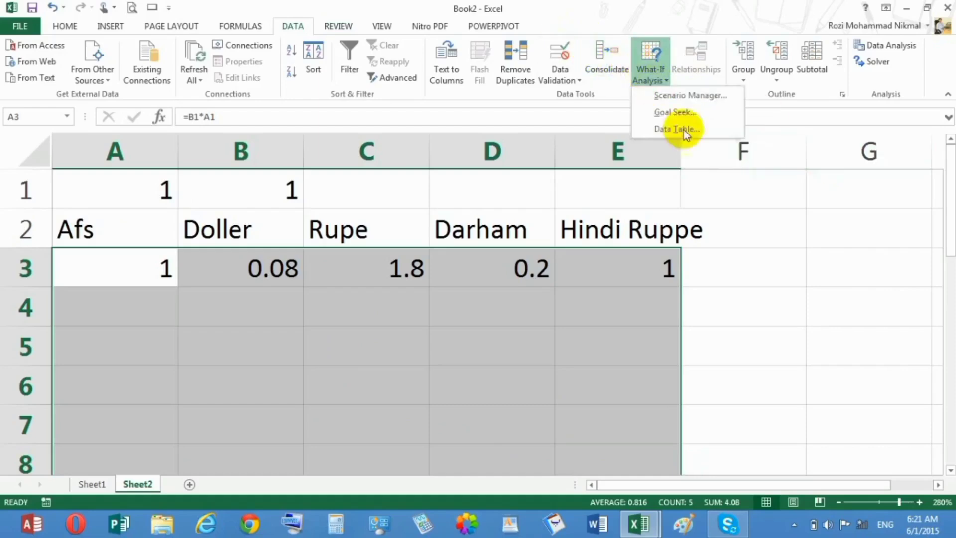
click(683, 132)
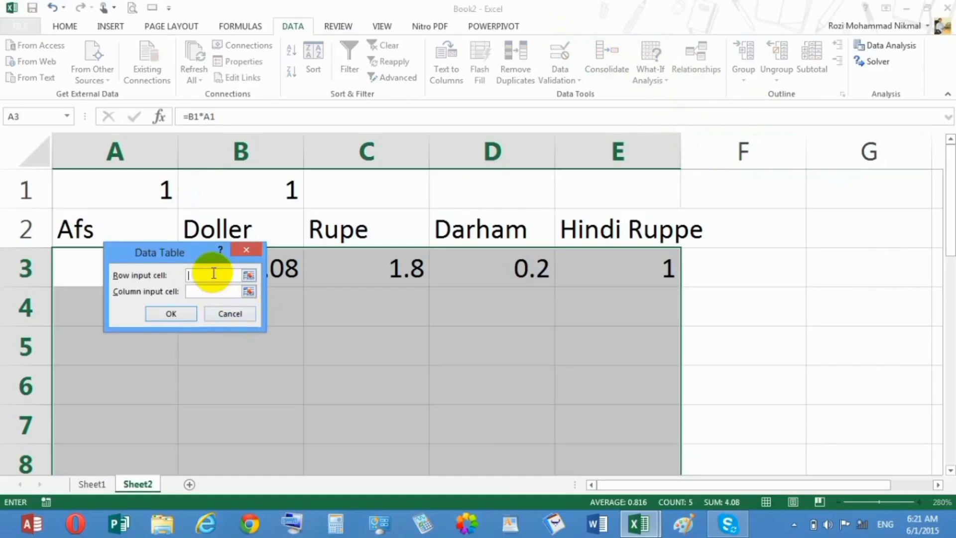
click(154, 193)
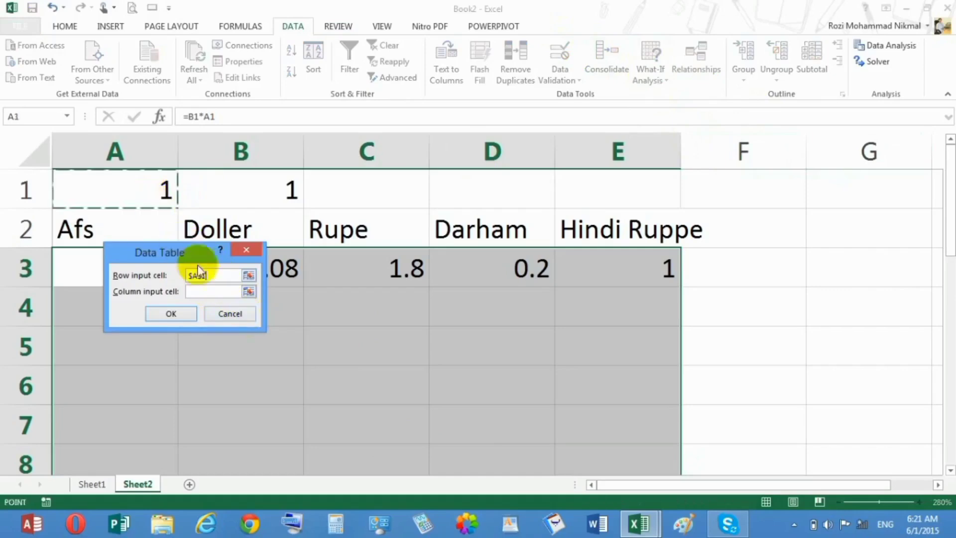
click(216, 293)
click(252, 186)
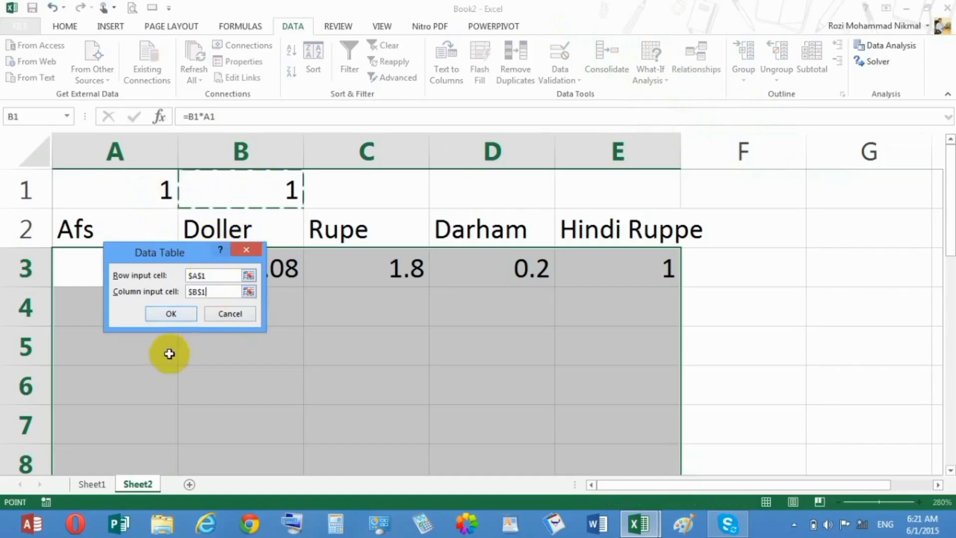
click(169, 315)
Enter 7000 as the first Afs amount in A4 of the data table
click(133, 306)
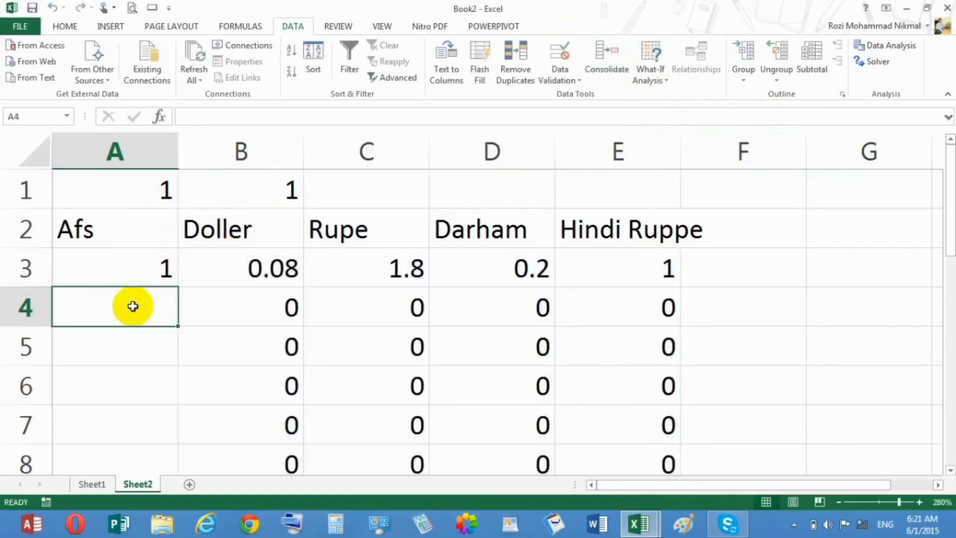
text(7000)
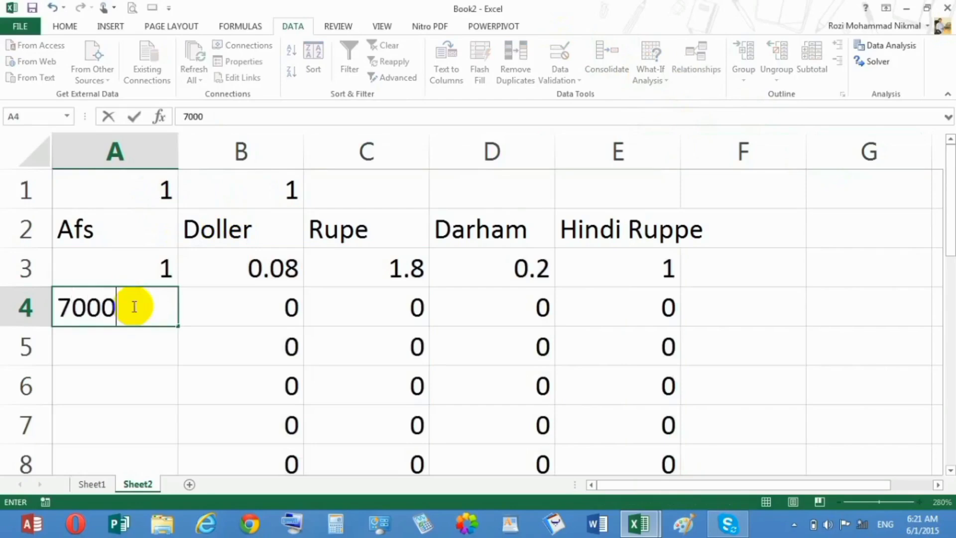
key(Return)
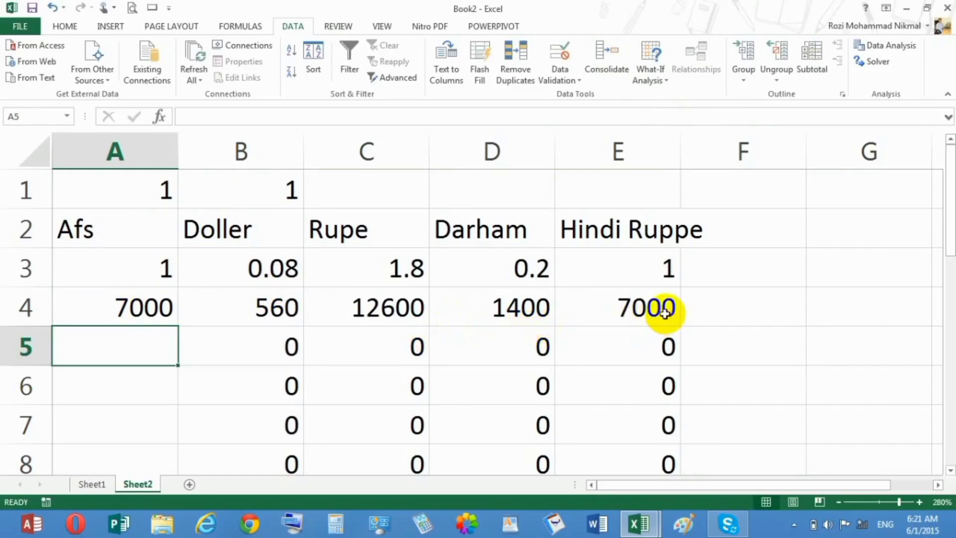
Change the Doller conversion rate in B3 to 0.008
click(265, 281)
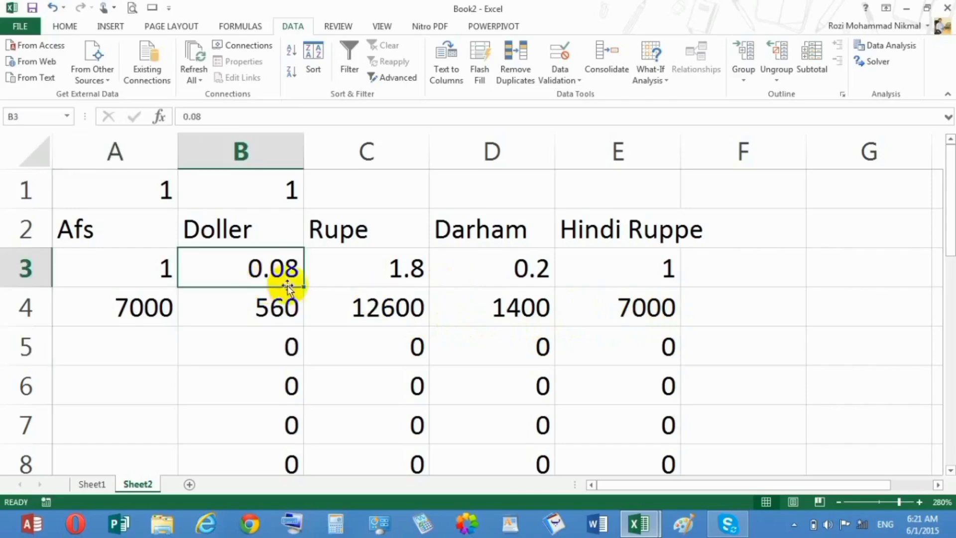
click(198, 116)
text(0)
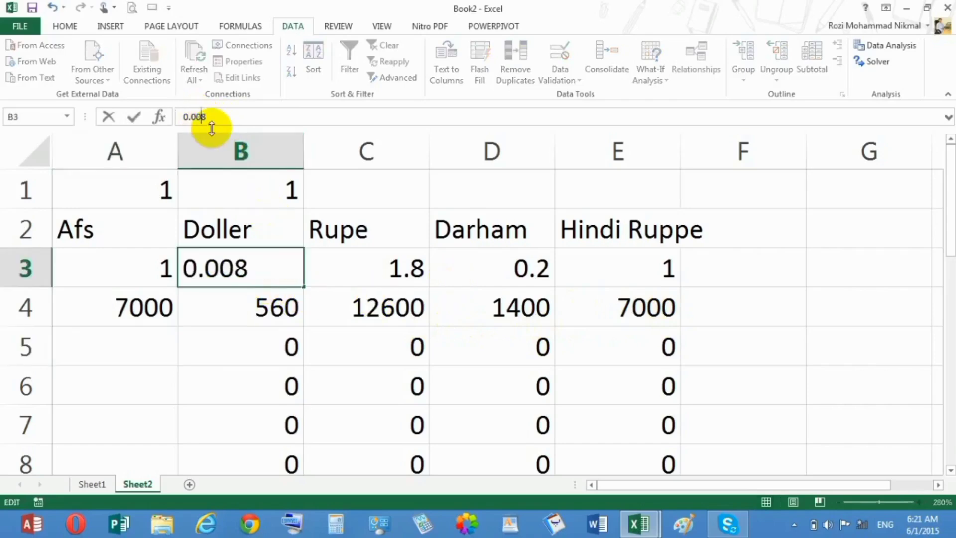
key(Return)
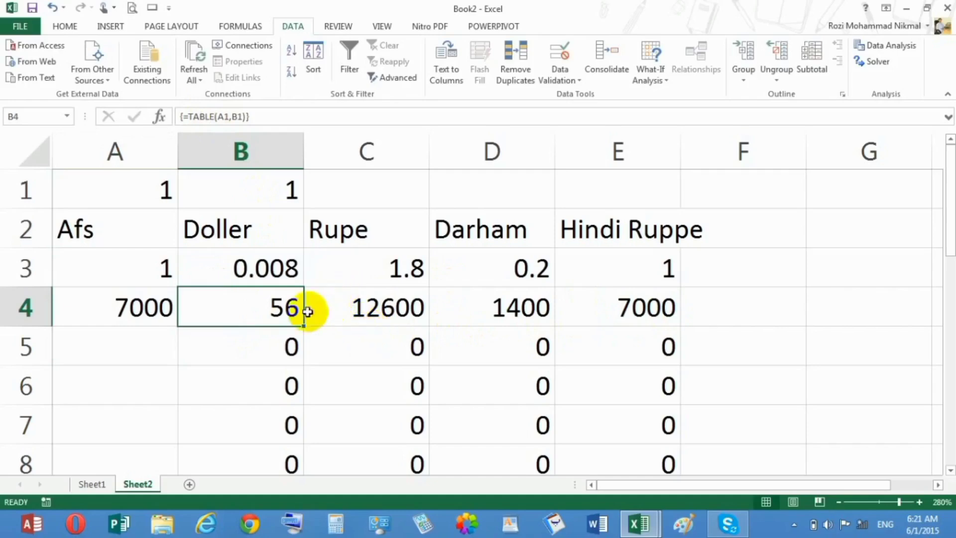
Examine the formula in A3 and the rates and converted amounts in the first rows of the data table
click(230, 272)
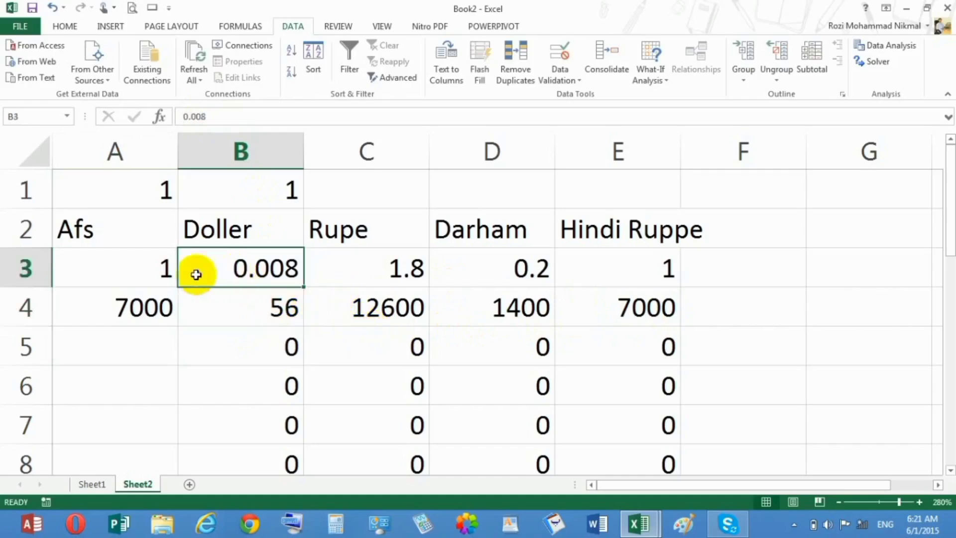
drag(136, 265, 309, 323)
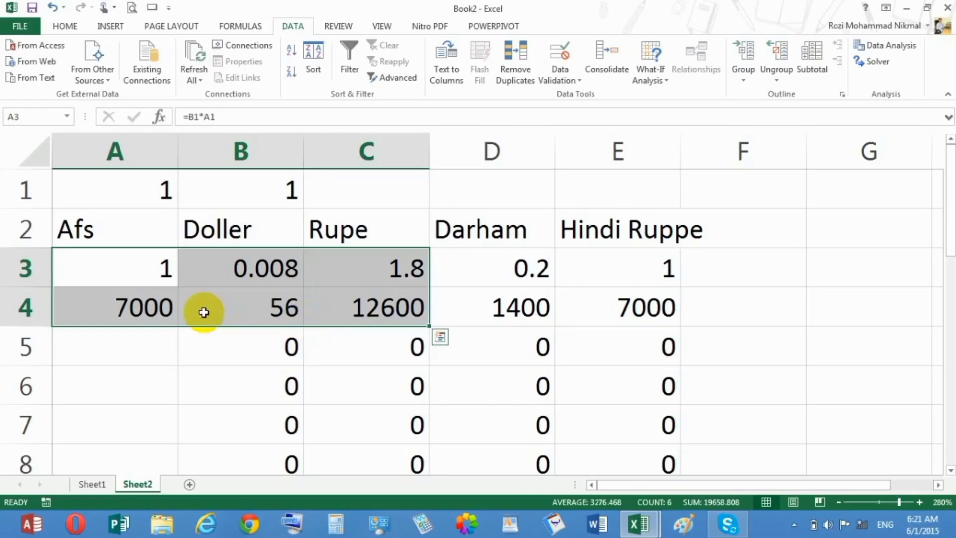
double_click(145, 280)
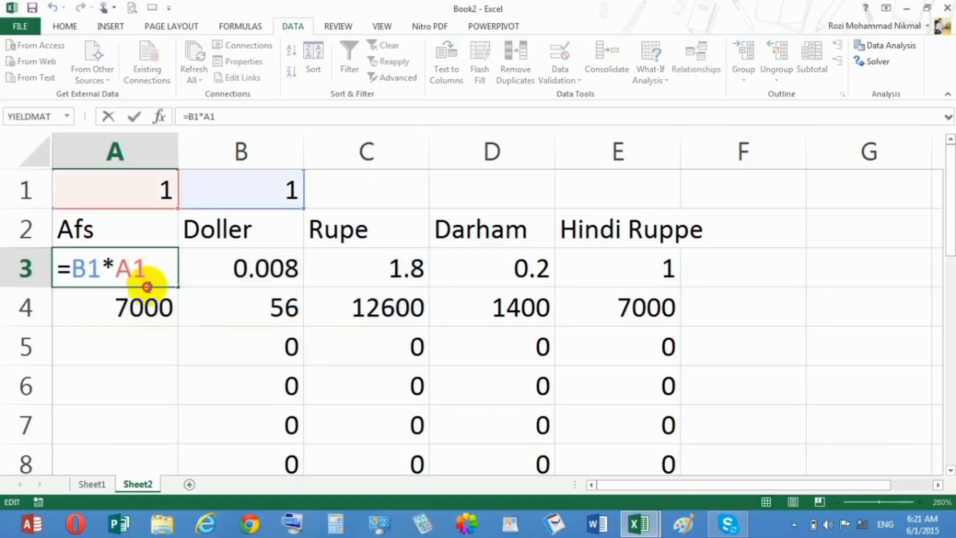
click(162, 308)
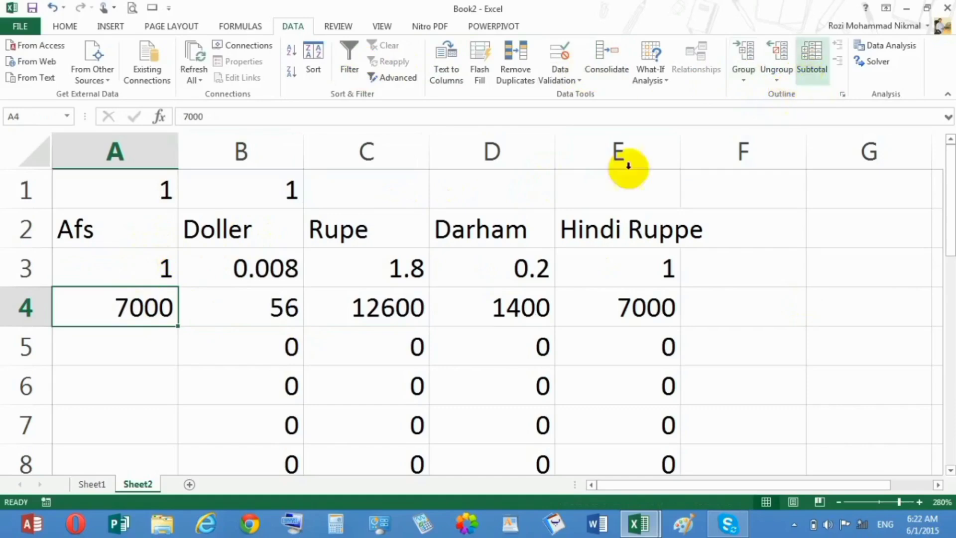
Create a new blank workbook
click(423, 523)
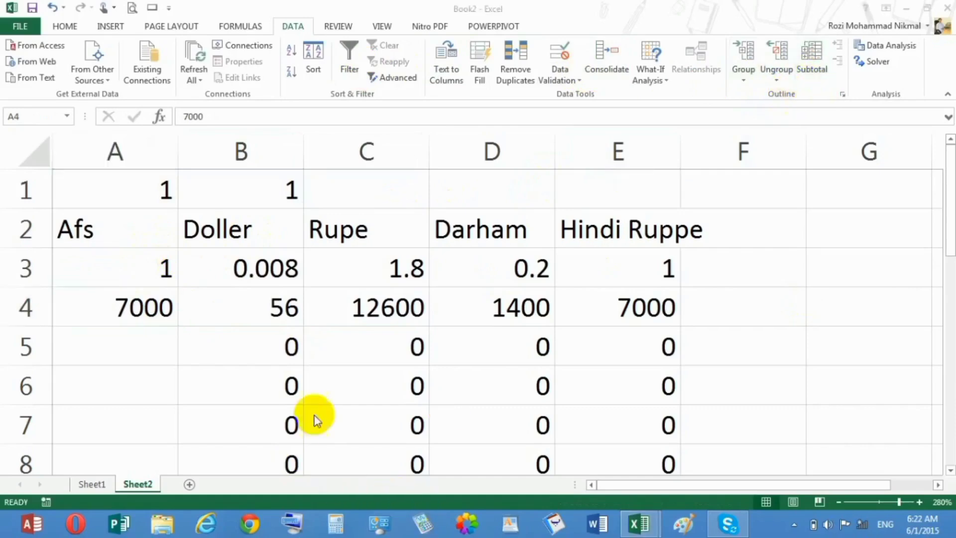
key(ctrl+n)
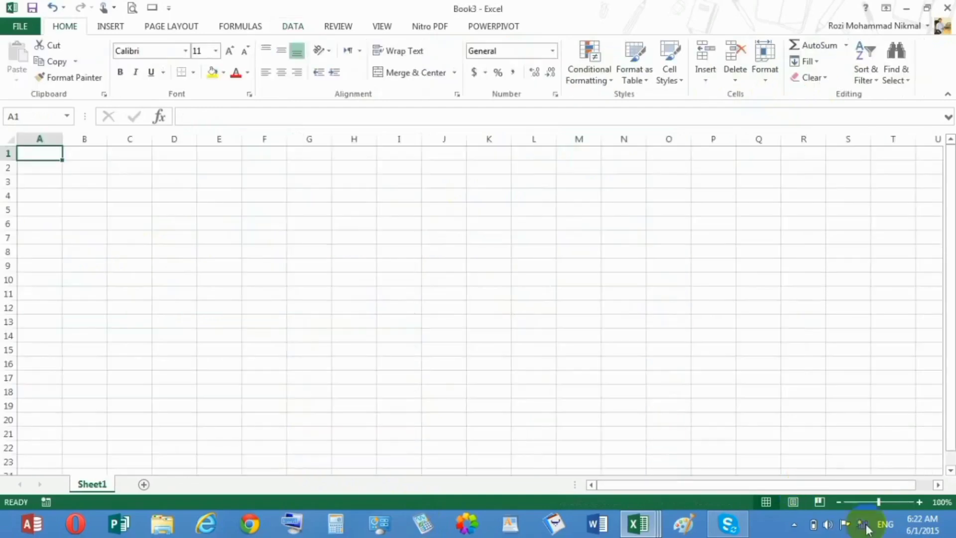
click(892, 500)
drag(891, 500, 911, 504)
click(903, 503)
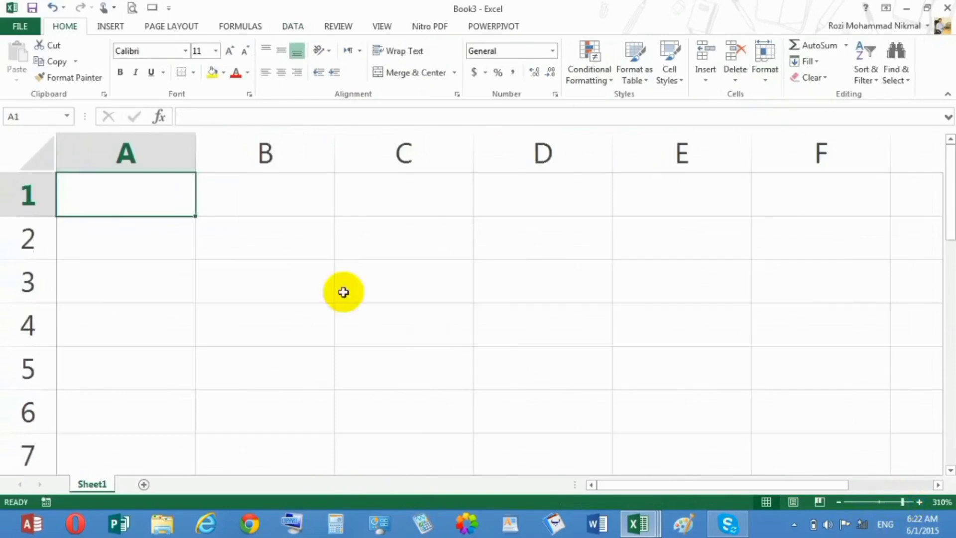
Enter the headers Sr No, Name, Job, Salary, Overtime and Total in A2:F2
click(183, 236)
text(Sr No)
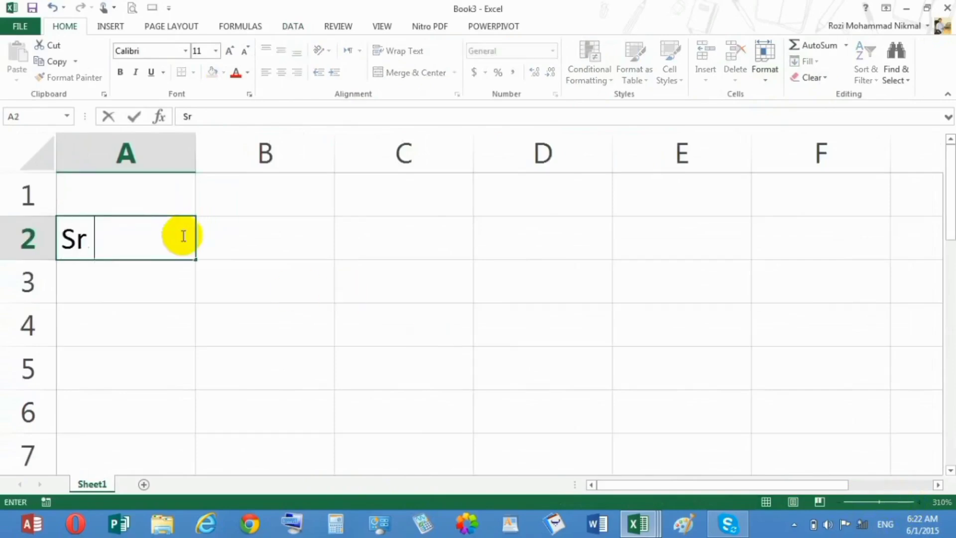
key(Tab)
text(Name)
key(Tab)
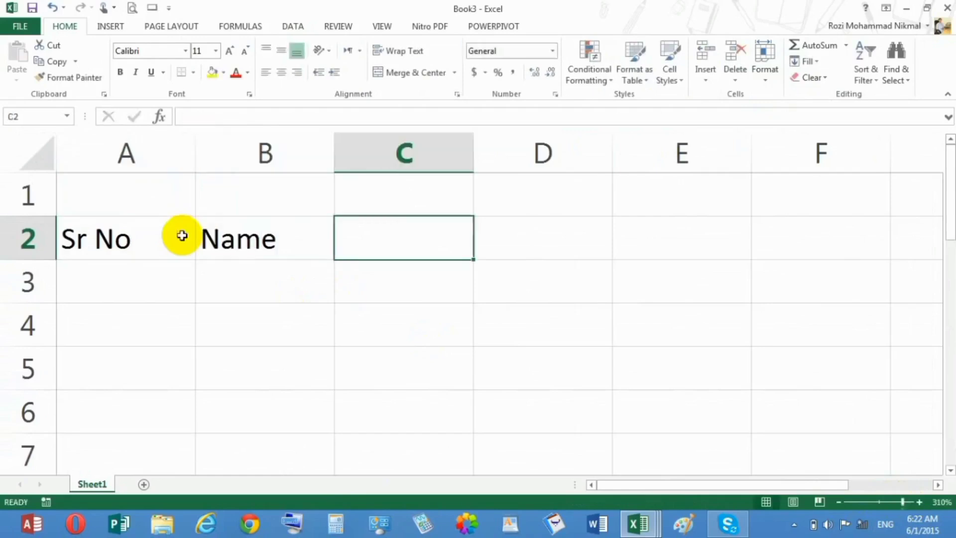
text(Job)
key(Tab)
text(Salary)
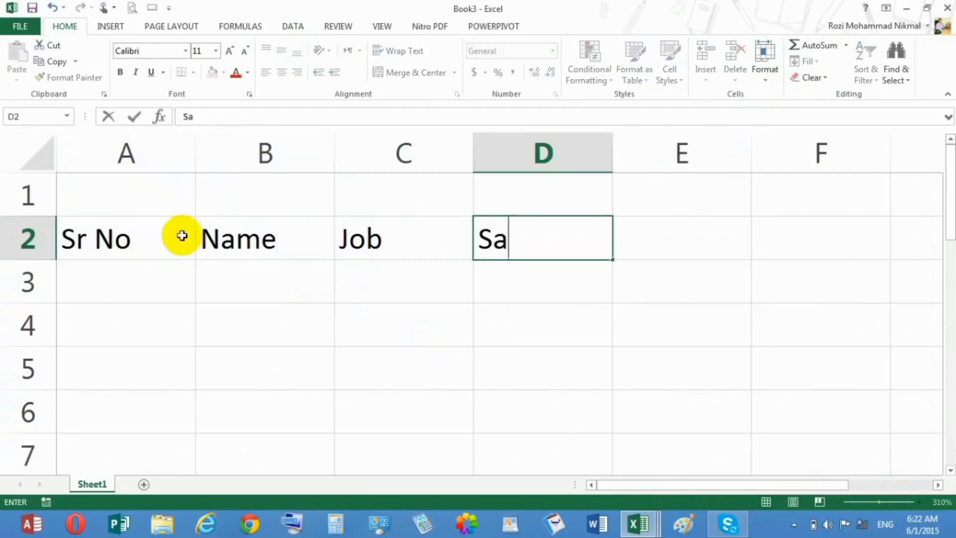
key(Tab)
text(Over)
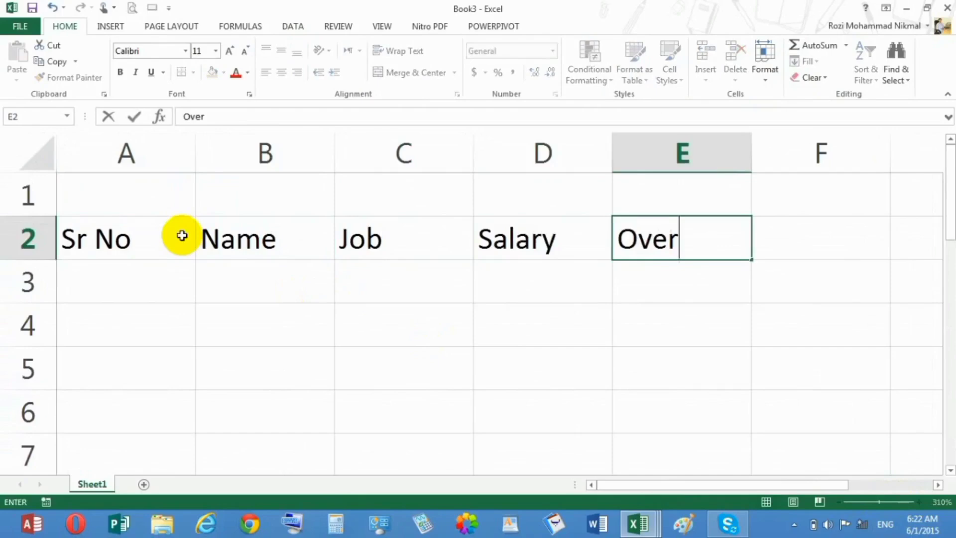
text(time)
key(Tab)
text(Total)
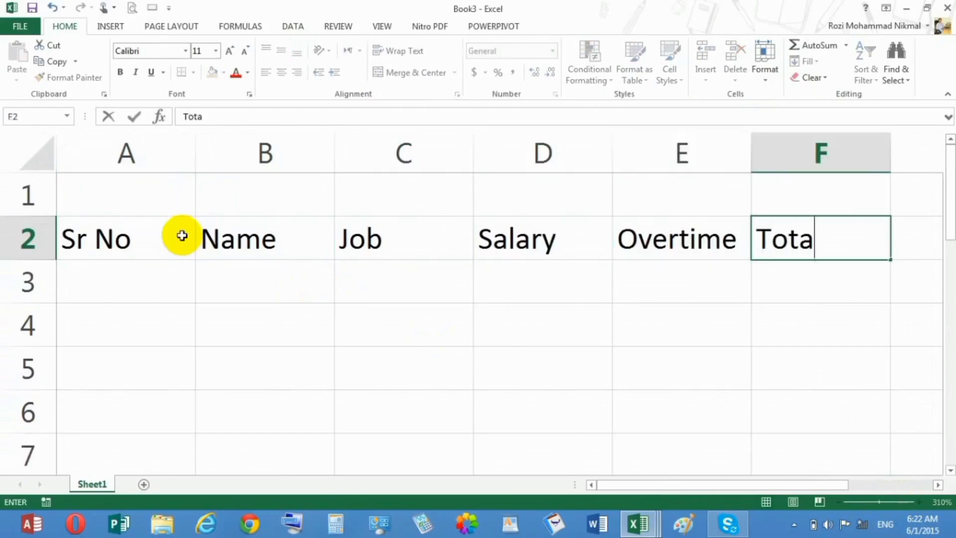
key(Return)
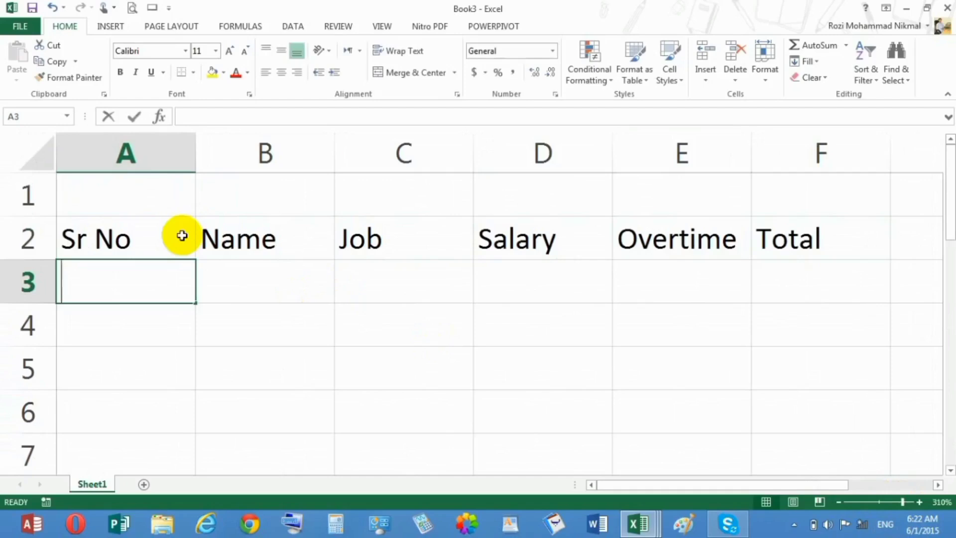
Number the rows from 1 to 5 in A3:A7 by extending a series that starts with 1 and 2
text(1)
key(Return)
text(2)
key(Return)
click(166, 298)
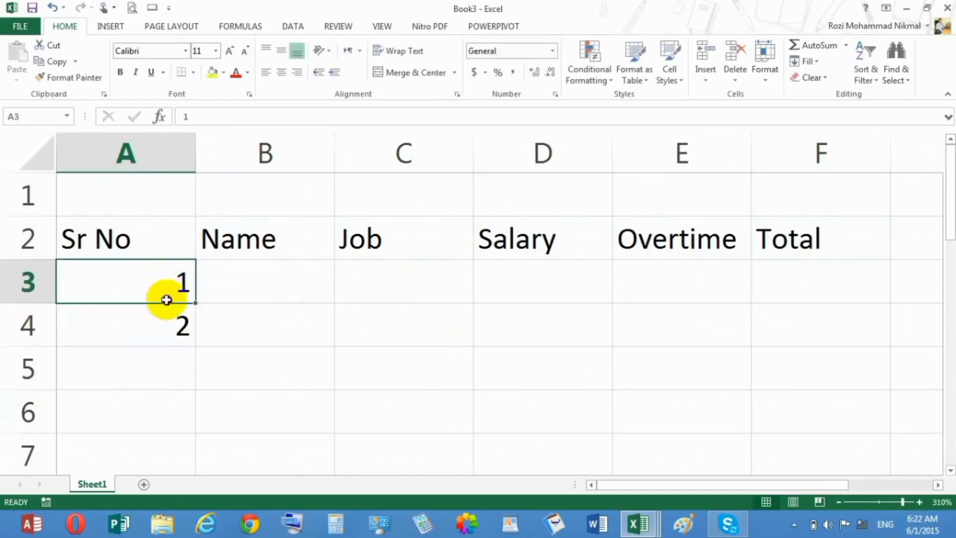
drag(166, 299, 164, 315)
drag(195, 347, 183, 464)
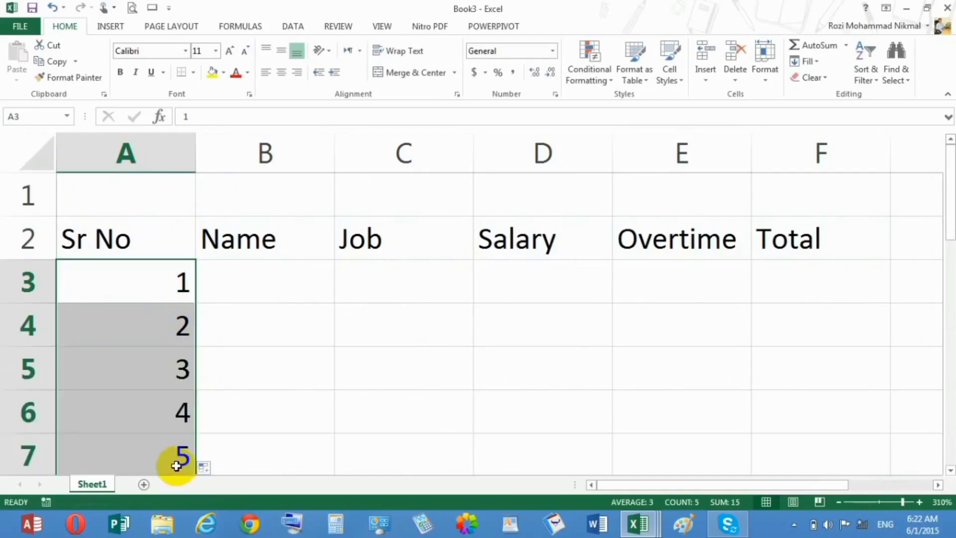
Enter the names of the first four employees in B3:B6 of the Name column
click(236, 269)
text(janan)
key(Return)
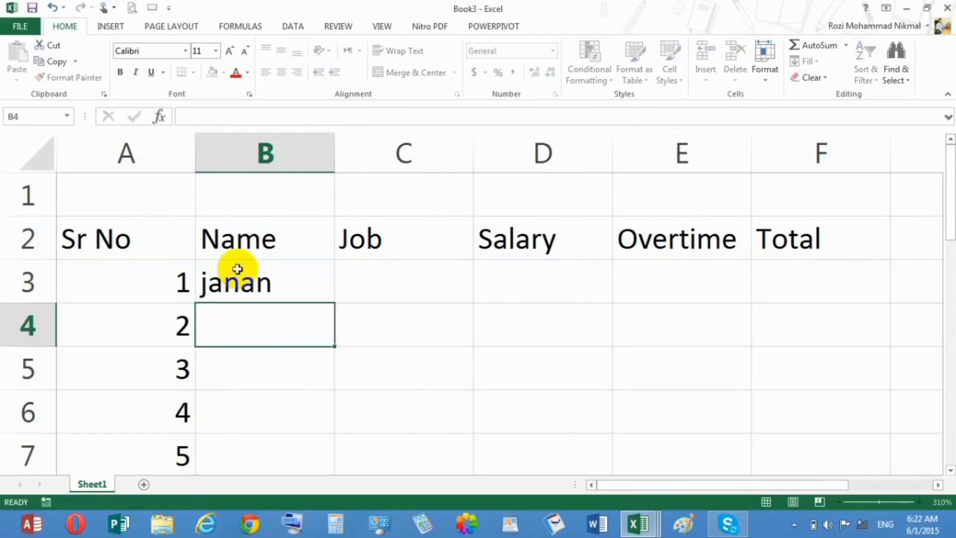
text(khan)
key(Return)
text(kamal)
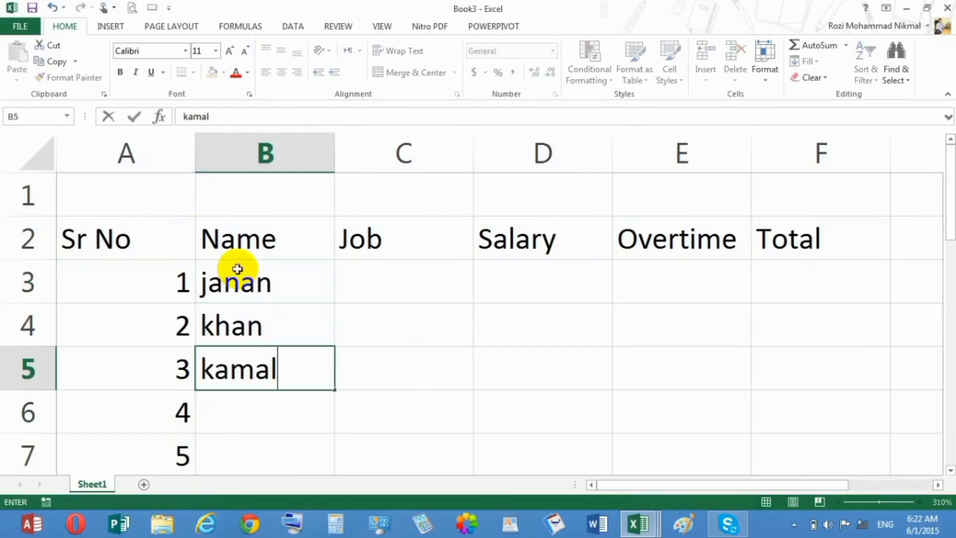
key(Return)
text(afghai)
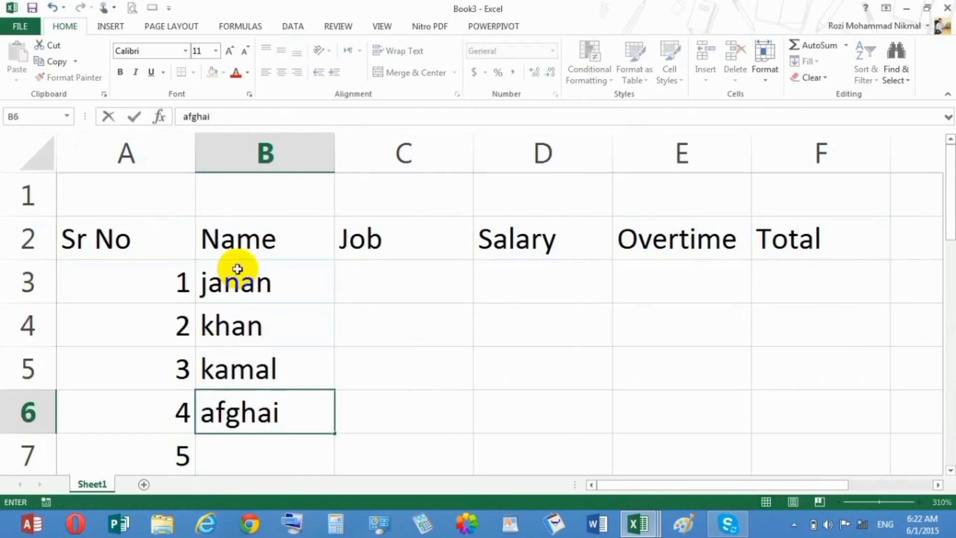
key(BackSpace)
key(BackSpace)
key(BackSpace)
key(BackSpace)
key(BackSpace)
key(BackSpace)
text(yunas)
key(ctrl+Return)
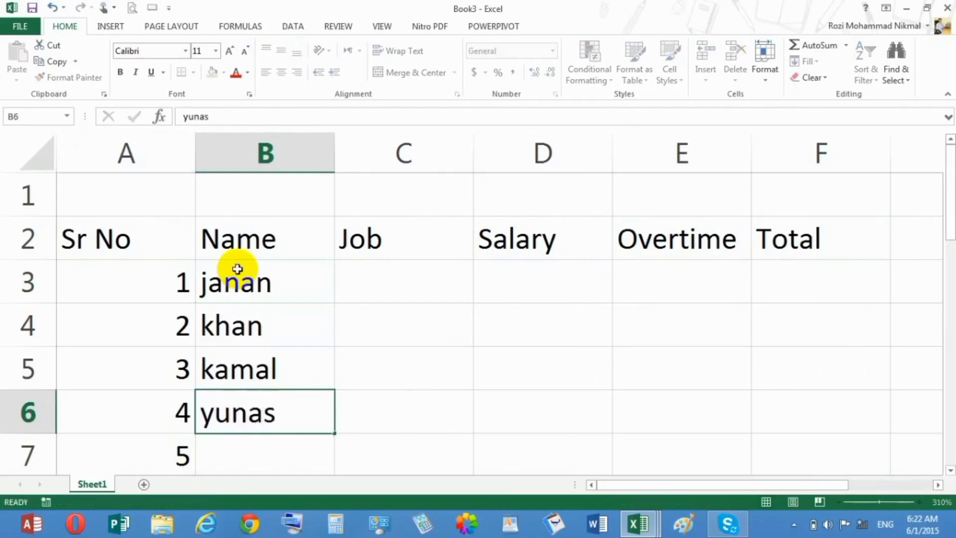
Enter four more employee names in B7:B10 and extend the serial numbers in column A to 8
key(Return)
text(ajmal)
key(Return)
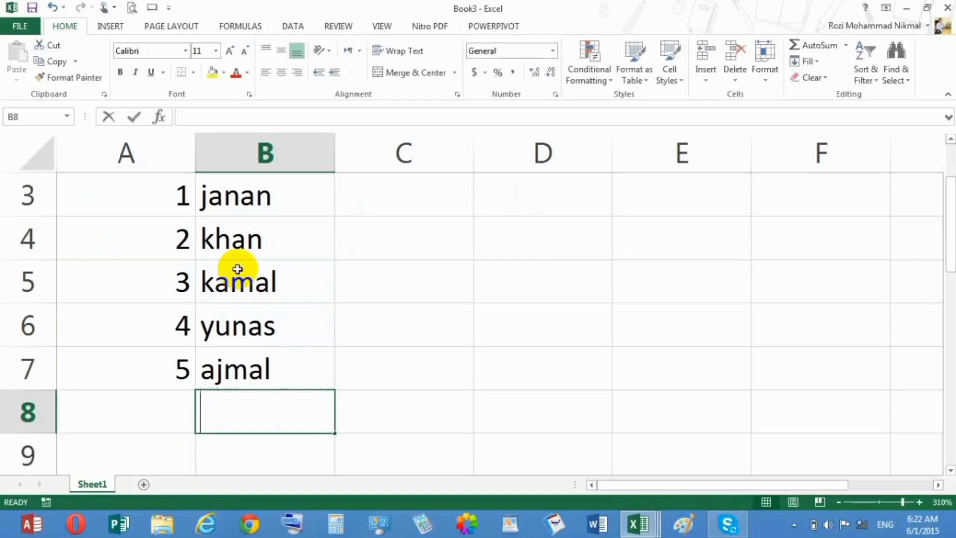
text(nia)
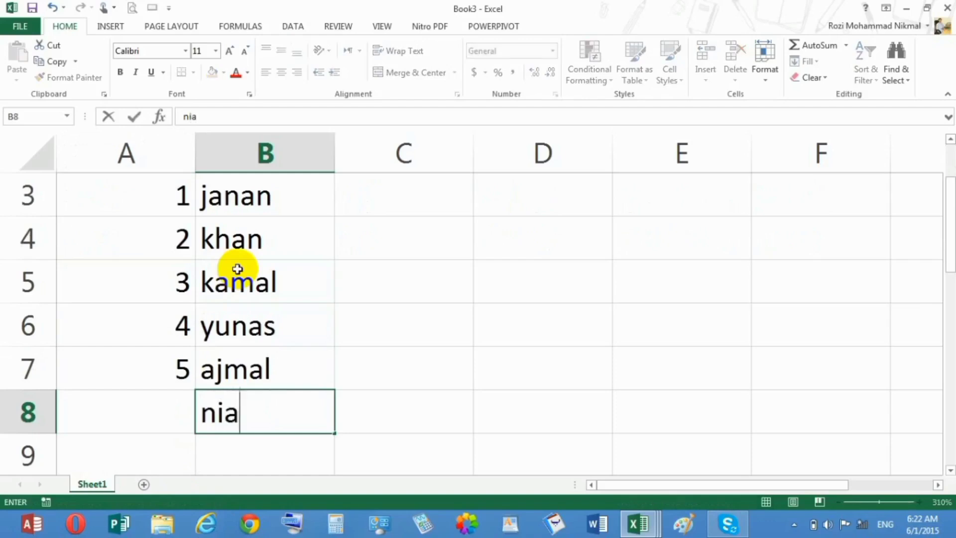
text(z)
key(Return)
text(omer)
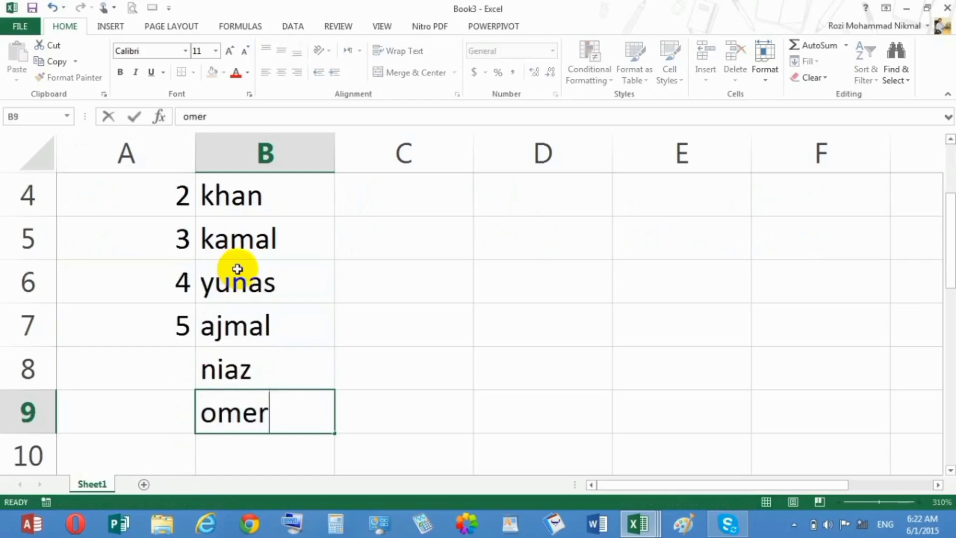
key(Return)
text(popal)
key(Return)
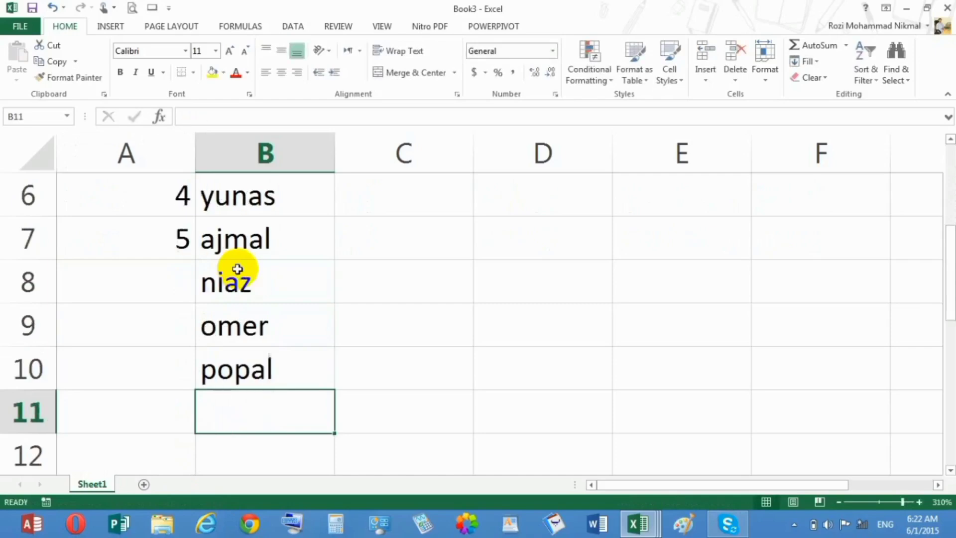
drag(154, 199, 155, 222)
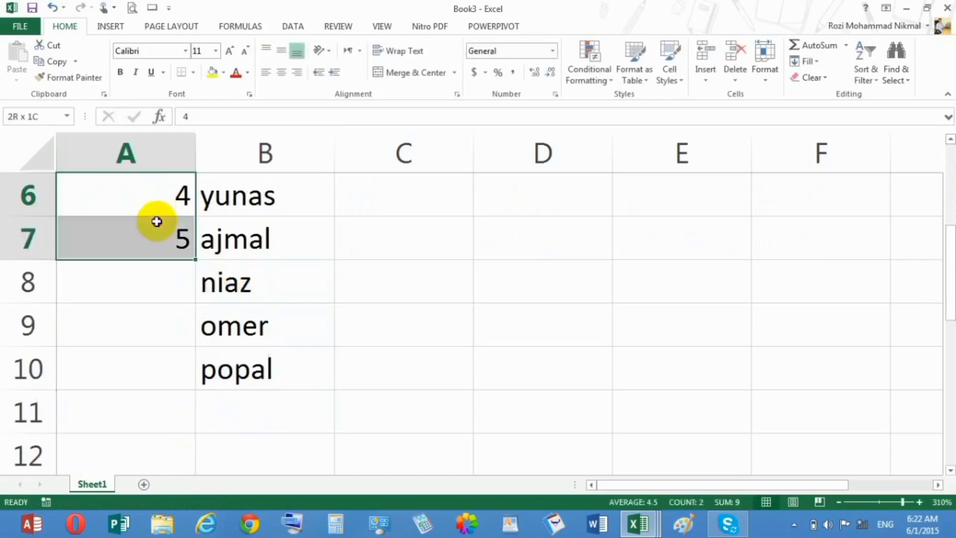
double_click(196, 260)
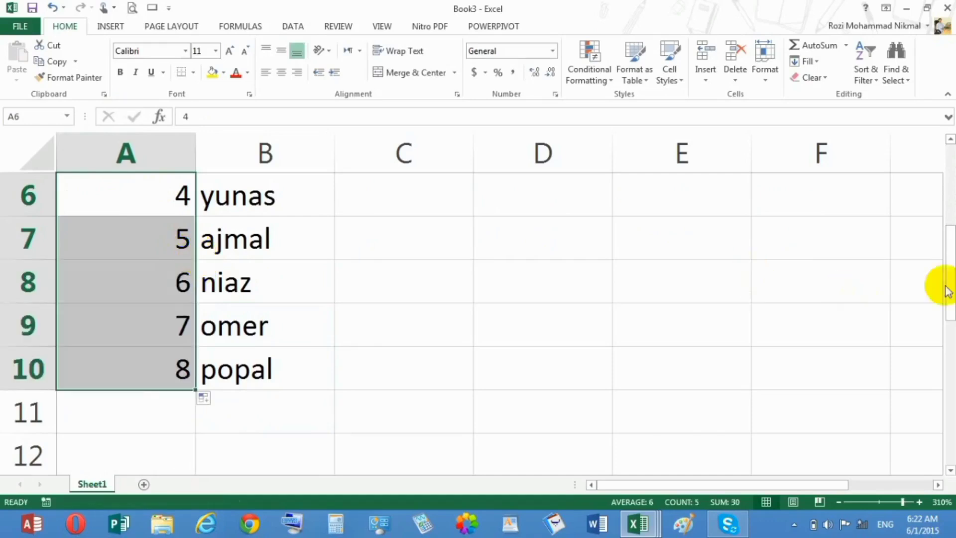
Enter manager as the job of the first three employees in C3:C5
drag(946, 291, 941, 189)
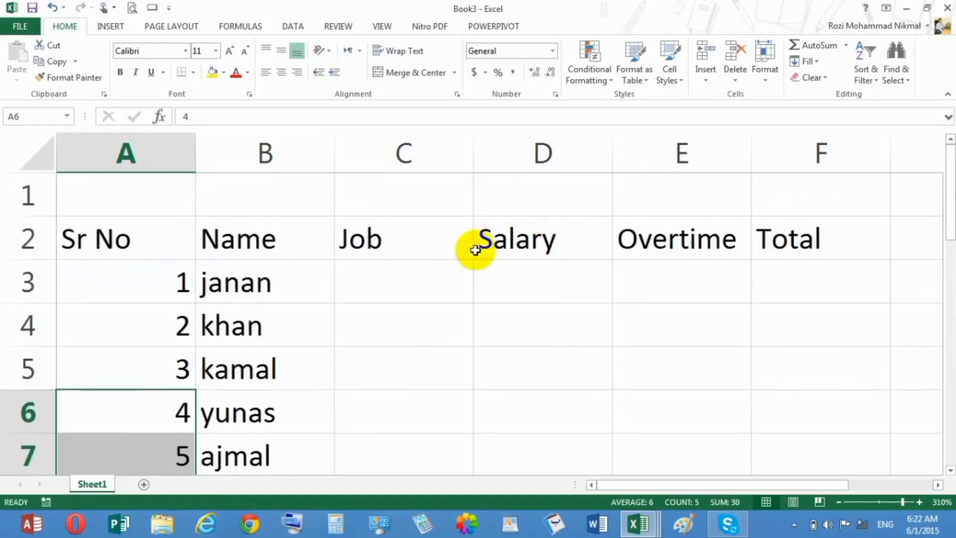
click(420, 271)
text(manager)
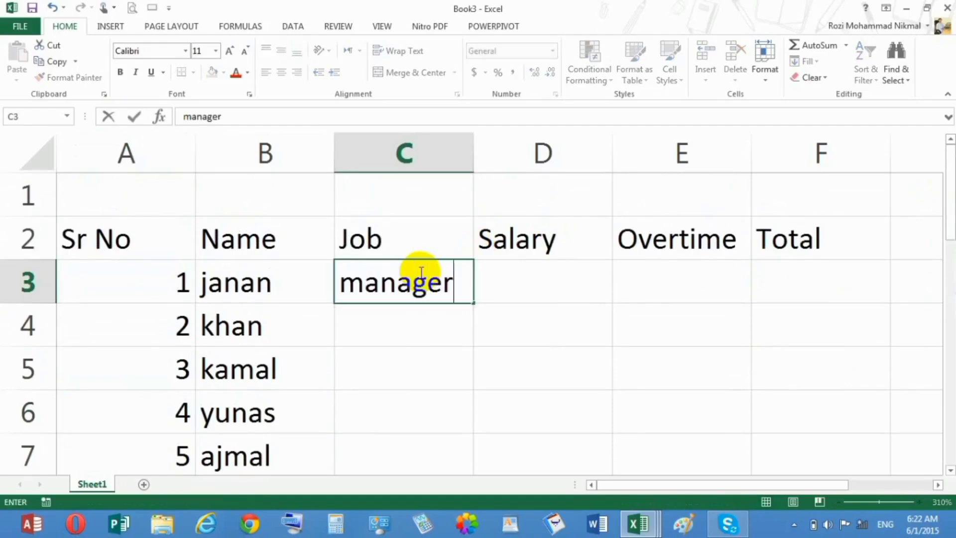
key(Return)
text(manager)
key(Return)
text(man)
key(Return)
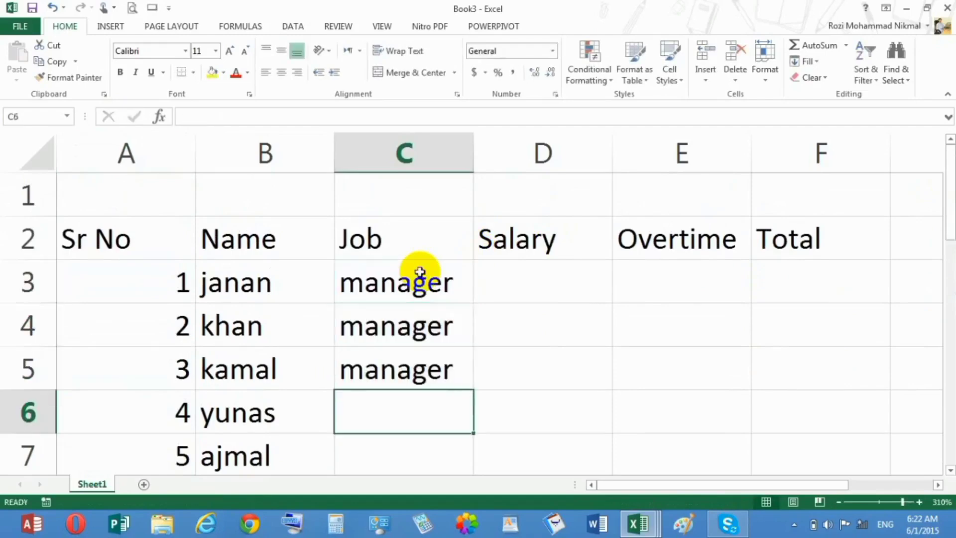
Enter it as the job of employees 4 to 6 in C6:C8
text(it)
key(Return)
text(it)
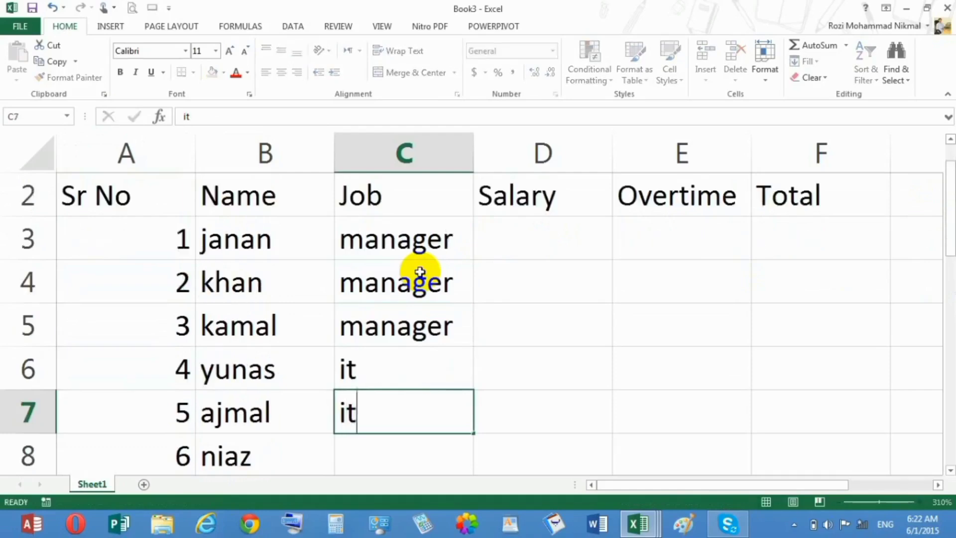
key(Return)
text(it)
key(Return)
Enter cook as the job of the last two employees in C9:C10
text(c)
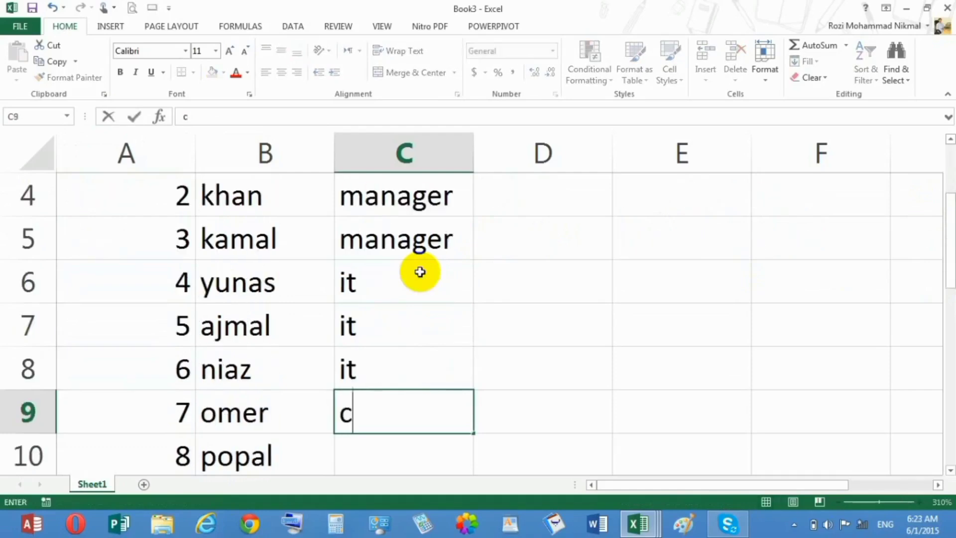
text(ook)
key(Return)
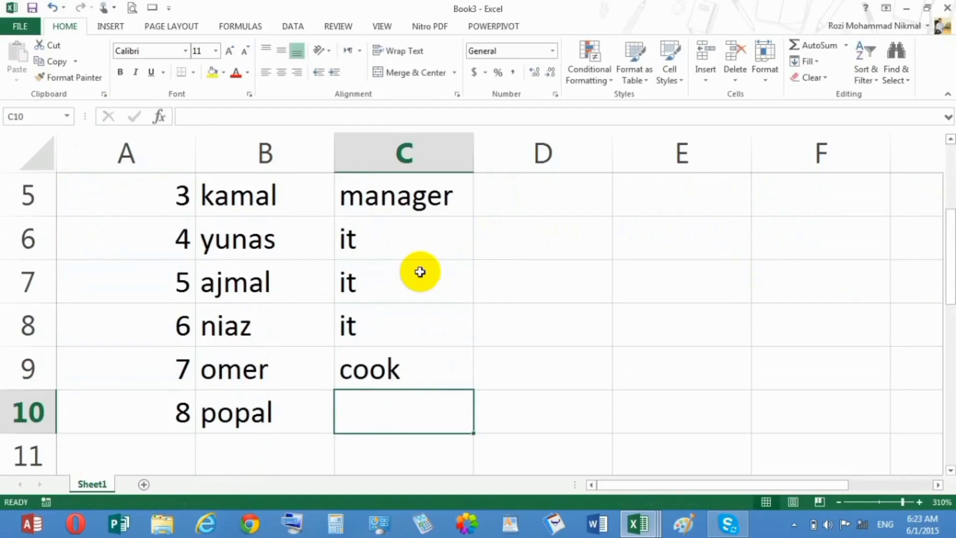
text(cook)
key(Return)
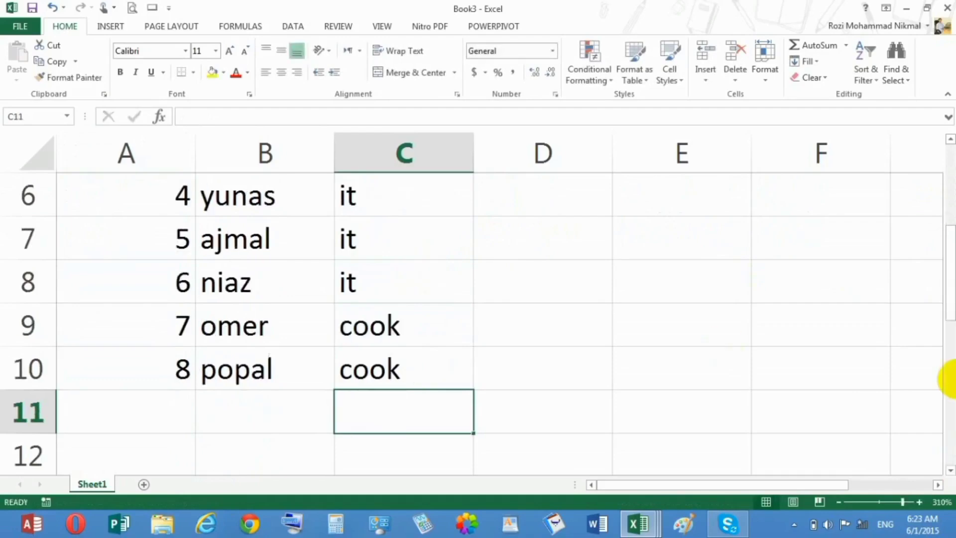
Enter a salary of 1000 in D3 and overtime of 100 in E3 for the first employee
drag(945, 267, 942, 188)
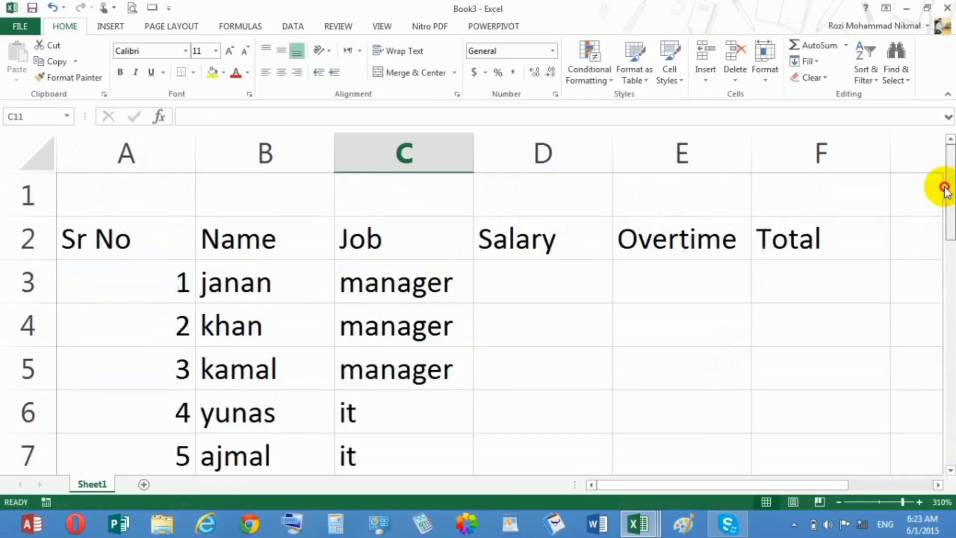
click(568, 284)
text(1000)
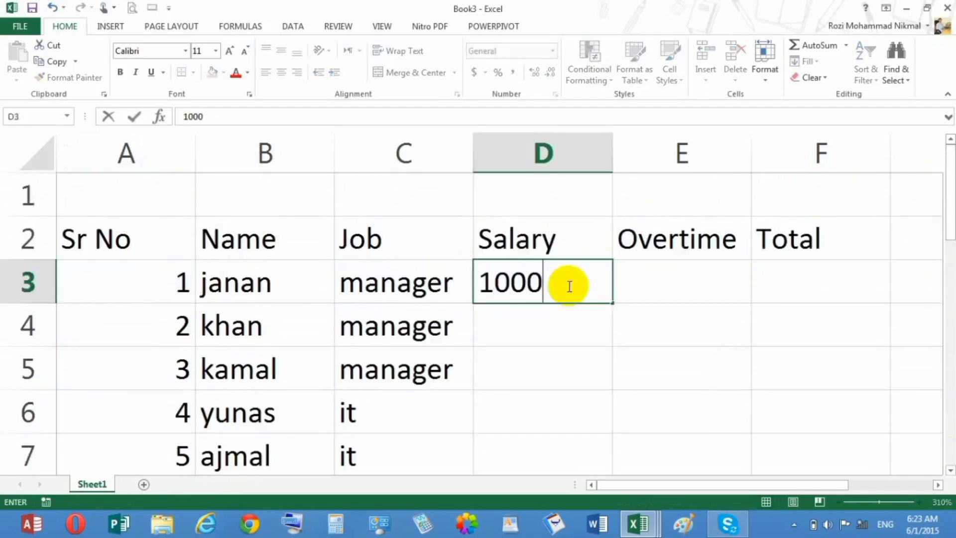
key(Tab)
text(100)
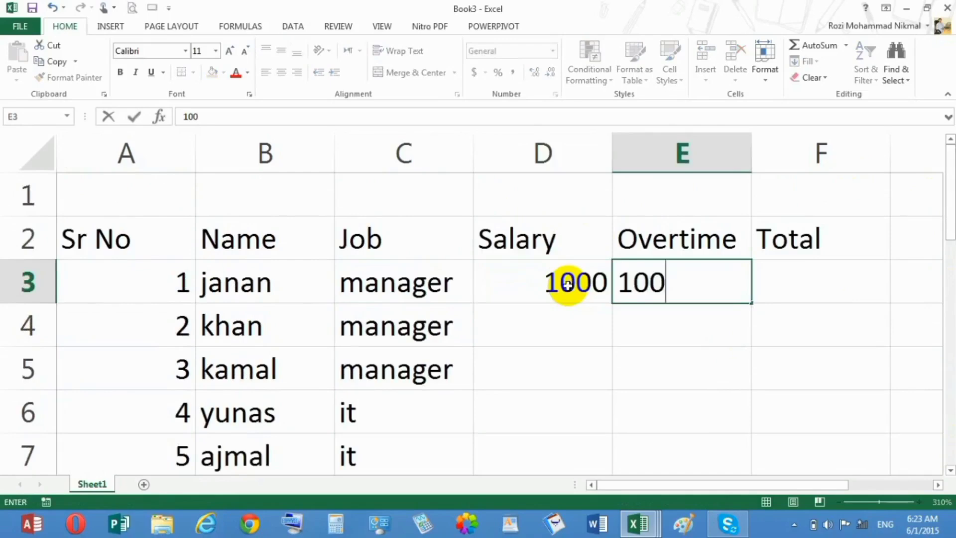
Sum the first employee's salary and overtime in F3 with AutoSum and fill the formula down to F10
key(Tab)
key(alt+=)
key(Return)
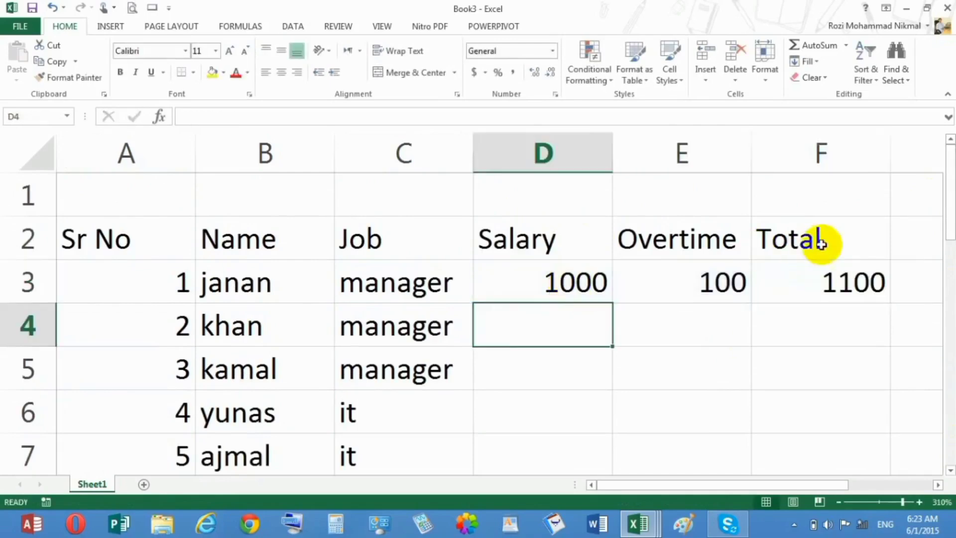
click(823, 281)
double_click(882, 299)
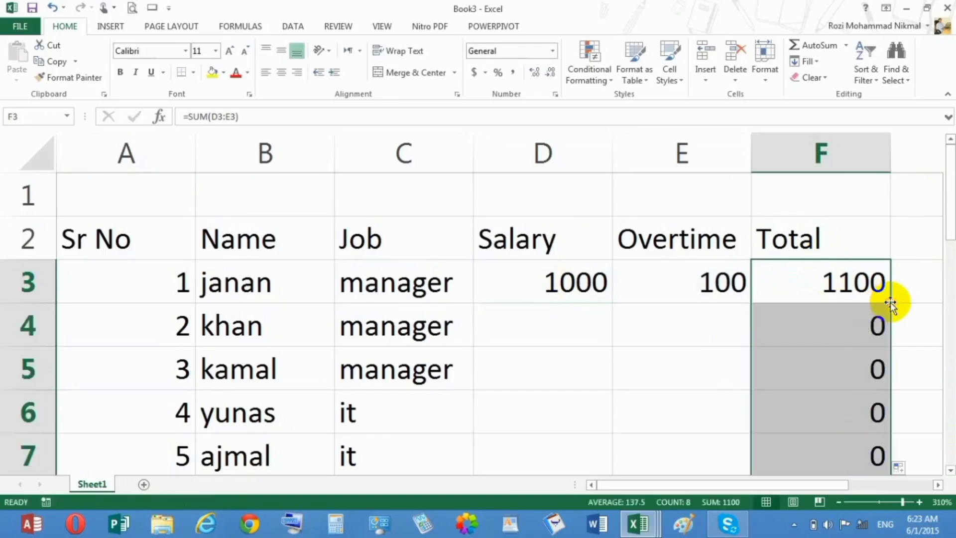
Enter salary 2000 and overtime 200 for the second employee and extend both series from D3:E4 down to row 10
click(569, 311)
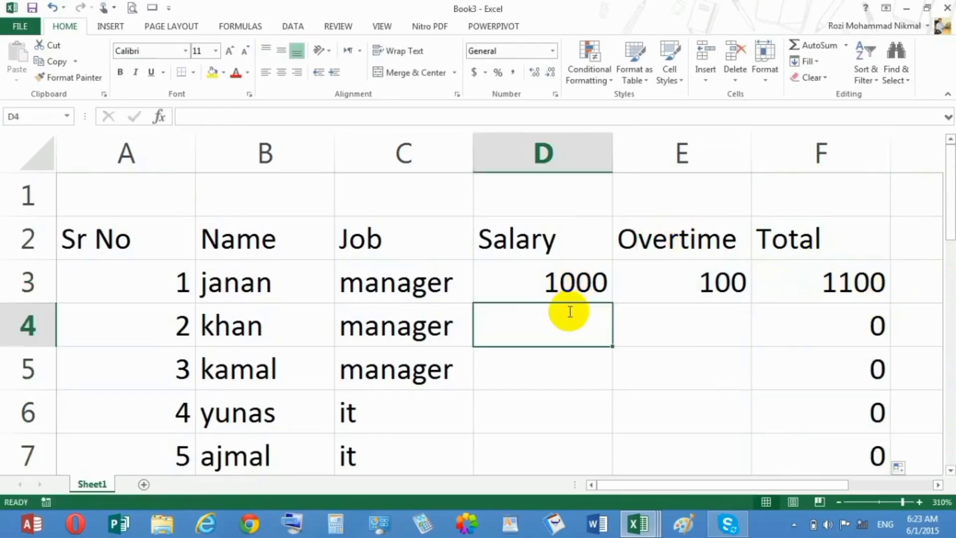
text(2000)
key(Tab)
text(20)
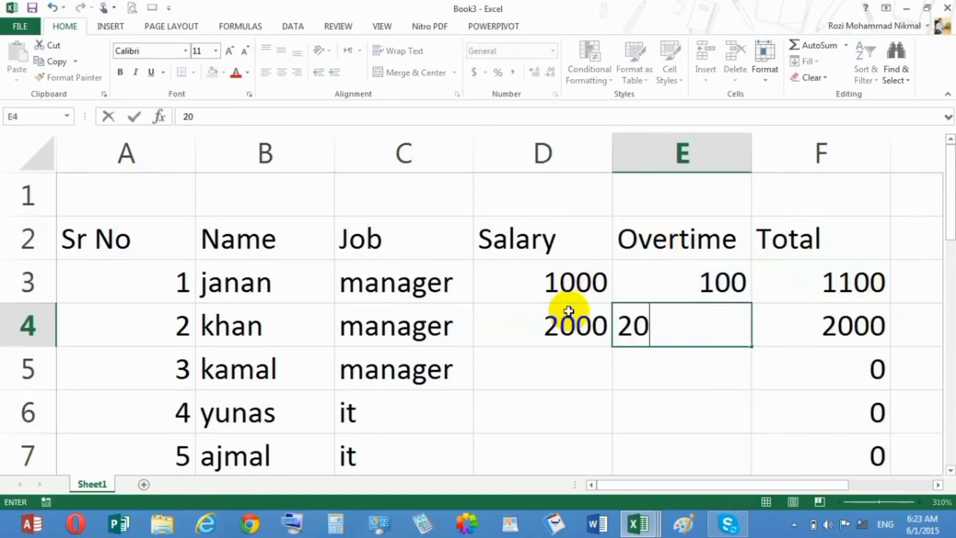
text(0)
key(Return)
drag(578, 284, 651, 311)
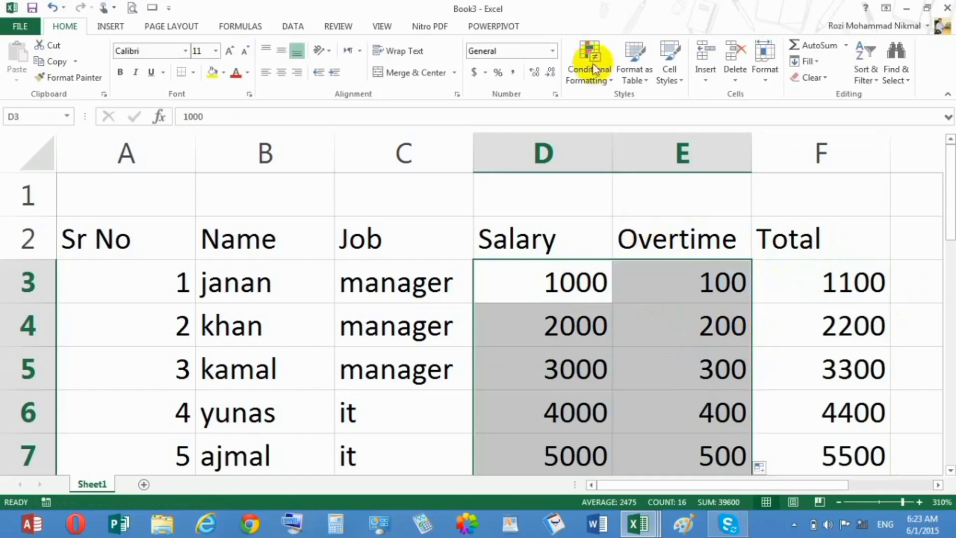
Bring up the data commands and zoom the sheet out to 208% to show the whole salary table
click(308, 28)
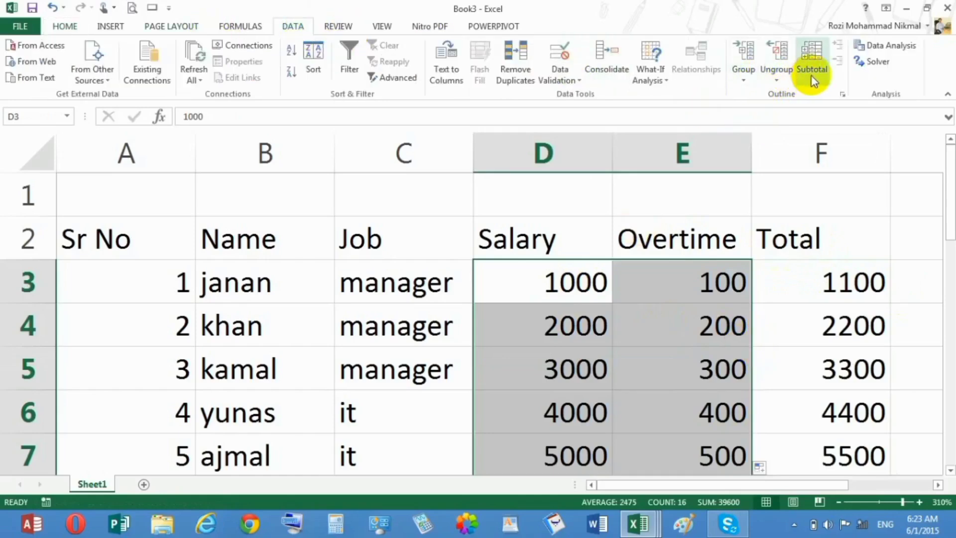
click(92, 324)
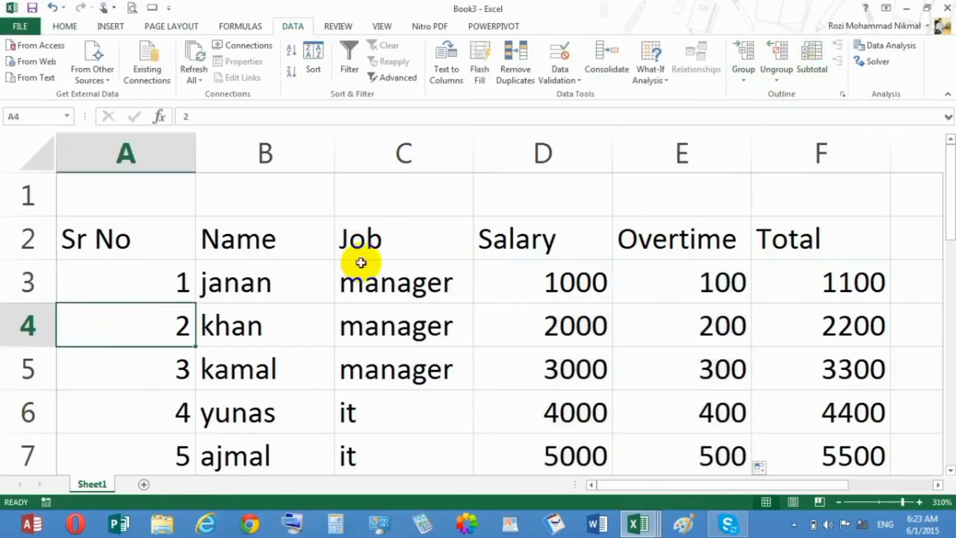
click(891, 502)
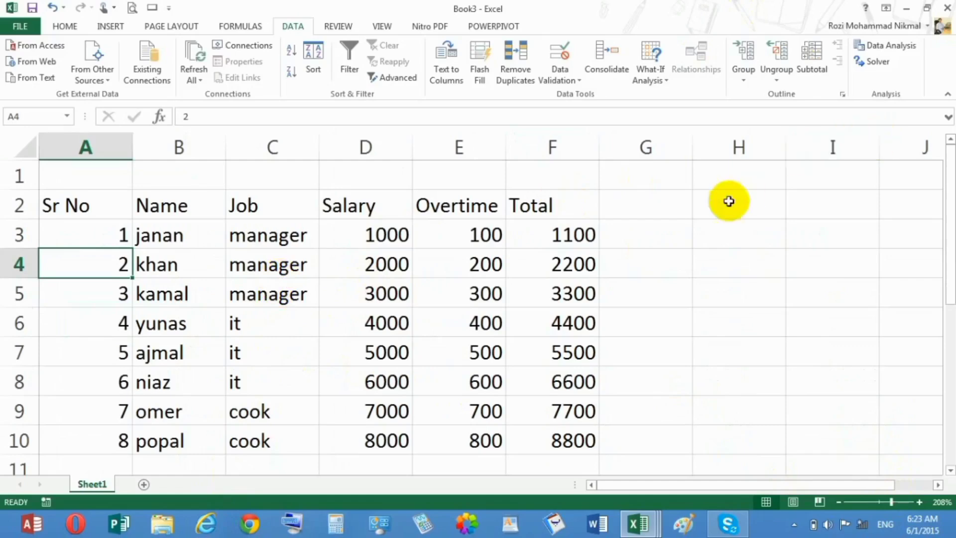
click(371, 293)
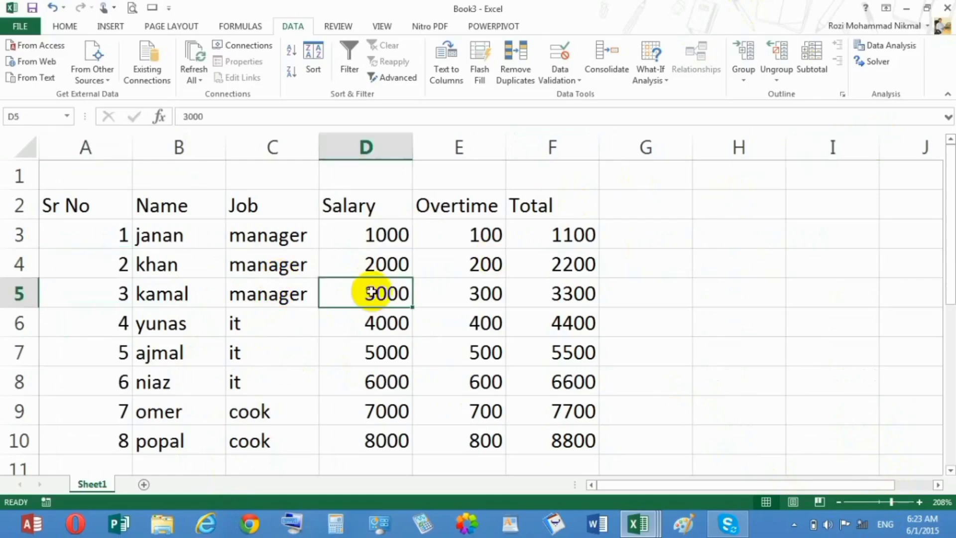
click(804, 54)
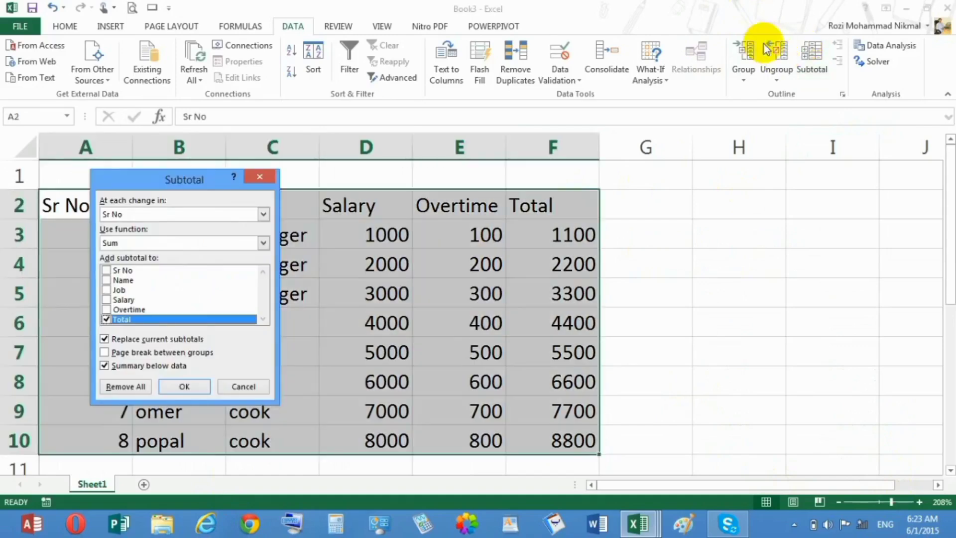
click(244, 386)
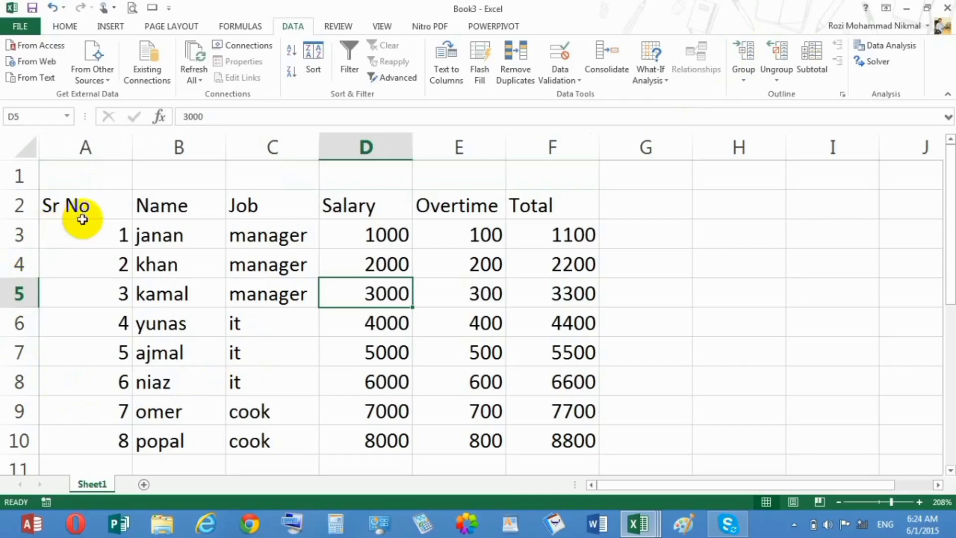
Subtotal the table A2:F10 at each change in Total, using Sum on the Total column
drag(75, 207, 561, 441)
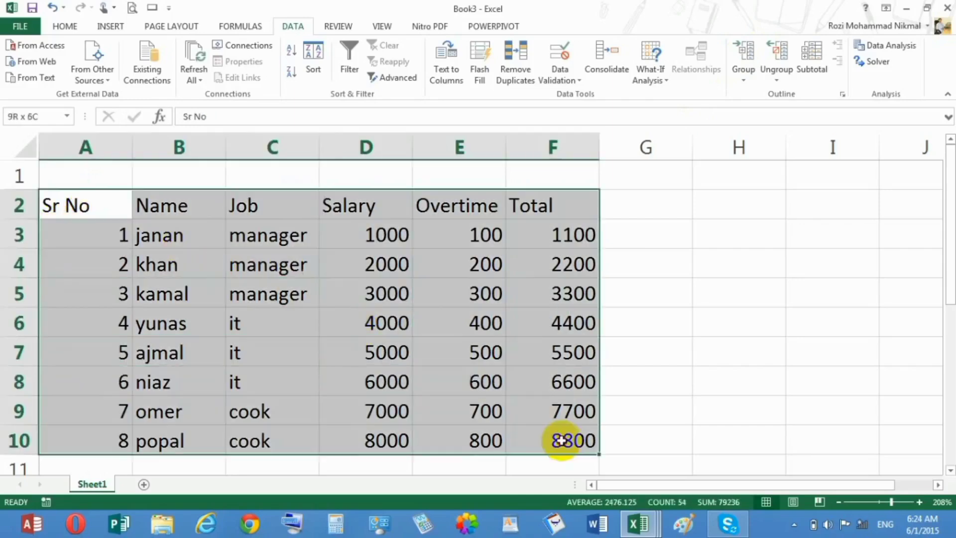
click(808, 68)
drag(167, 185, 501, 122)
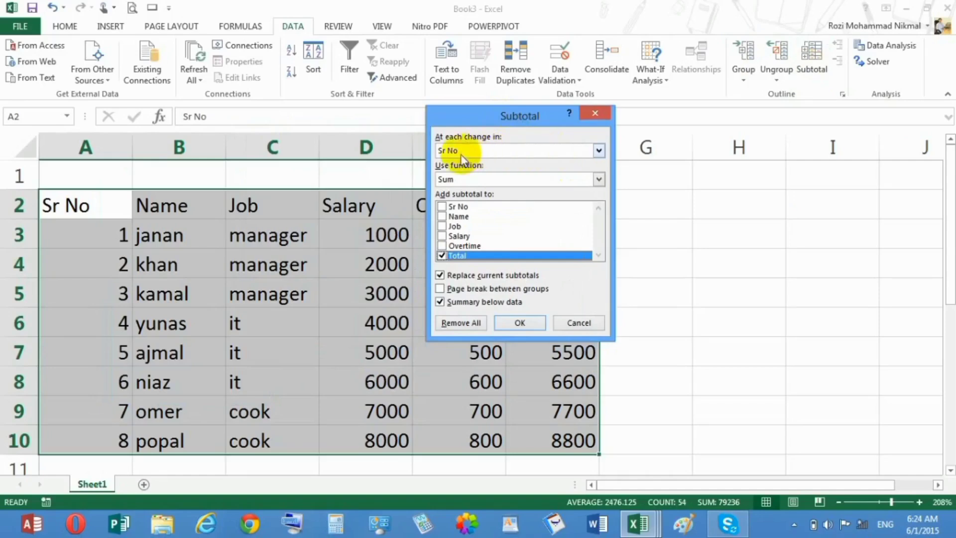
click(504, 150)
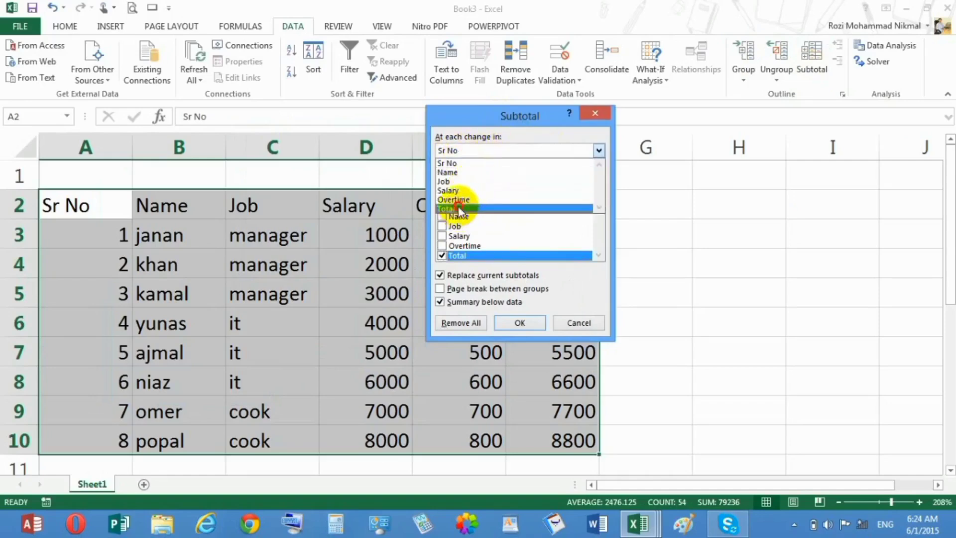
click(458, 209)
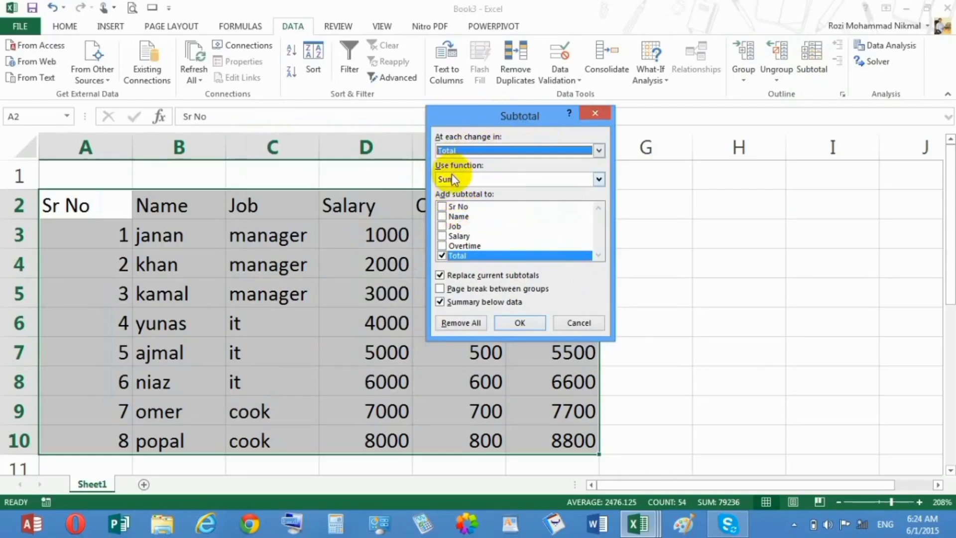
click(495, 179)
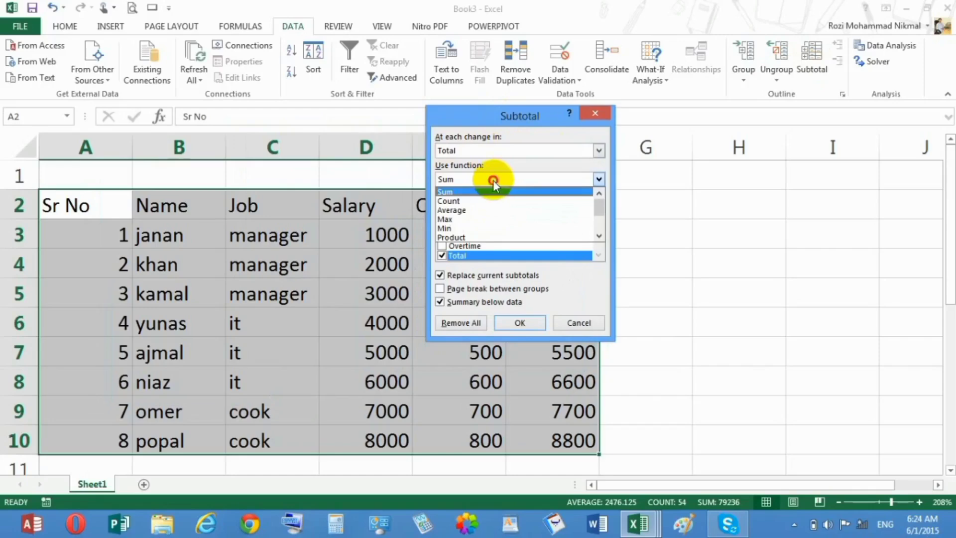
click(493, 180)
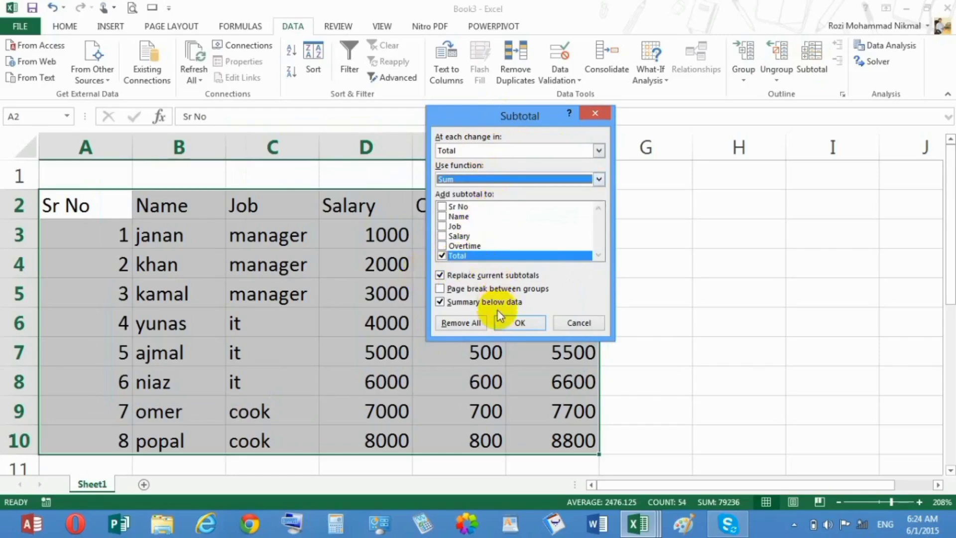
click(517, 322)
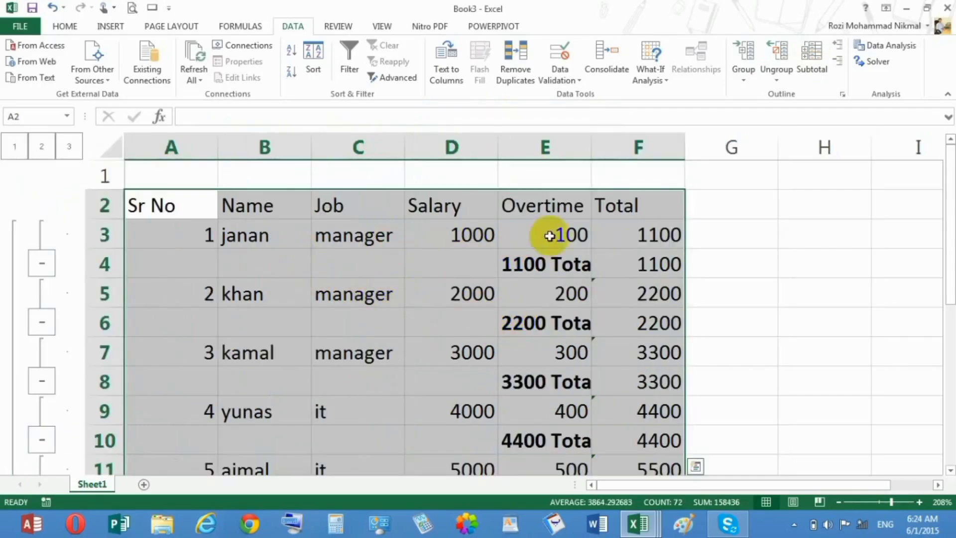
Autofit the Overtime column's width, and undo both this and the subtotals grouped by Total
double_click(592, 150)
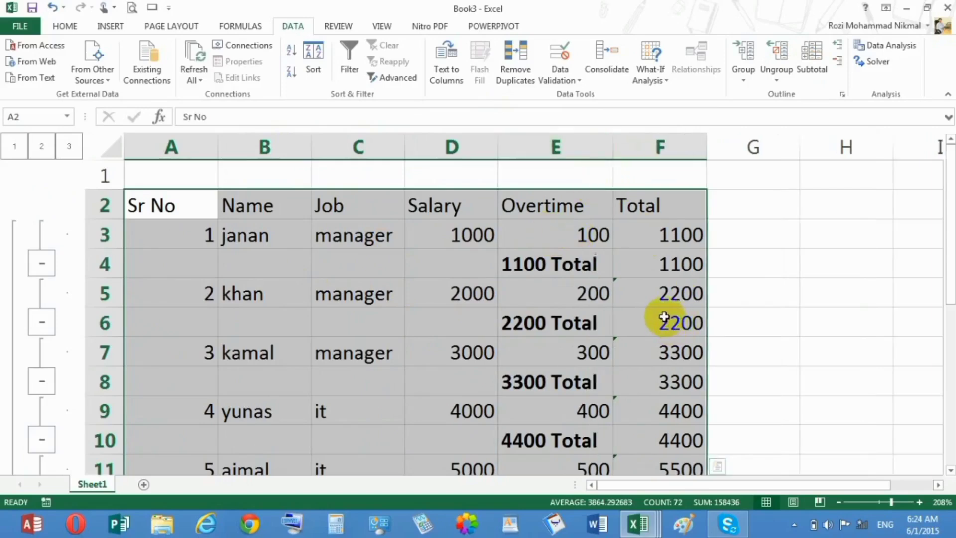
key(ctrl+z)
key(ctrl+z)
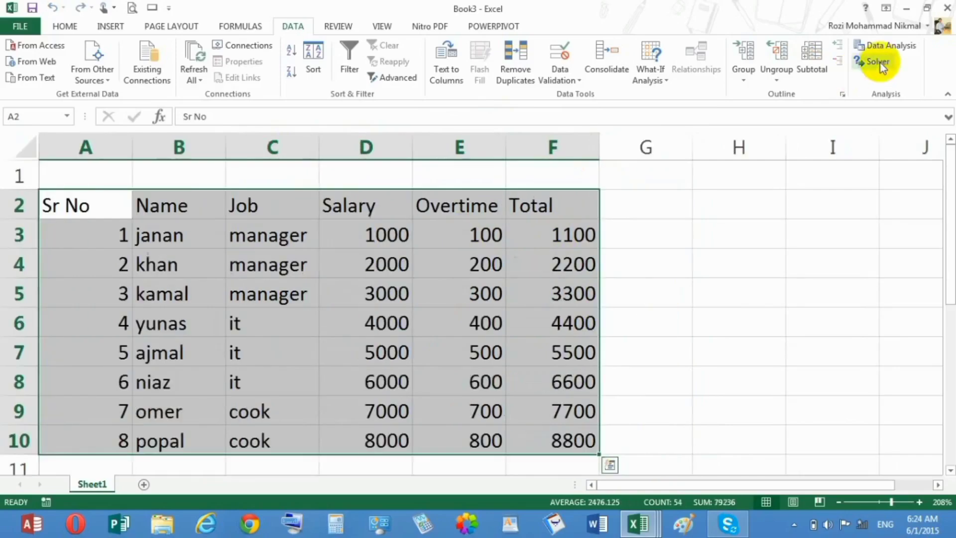
Subtotal the salary table at each change in Job, using Sum on the Total column
click(819, 65)
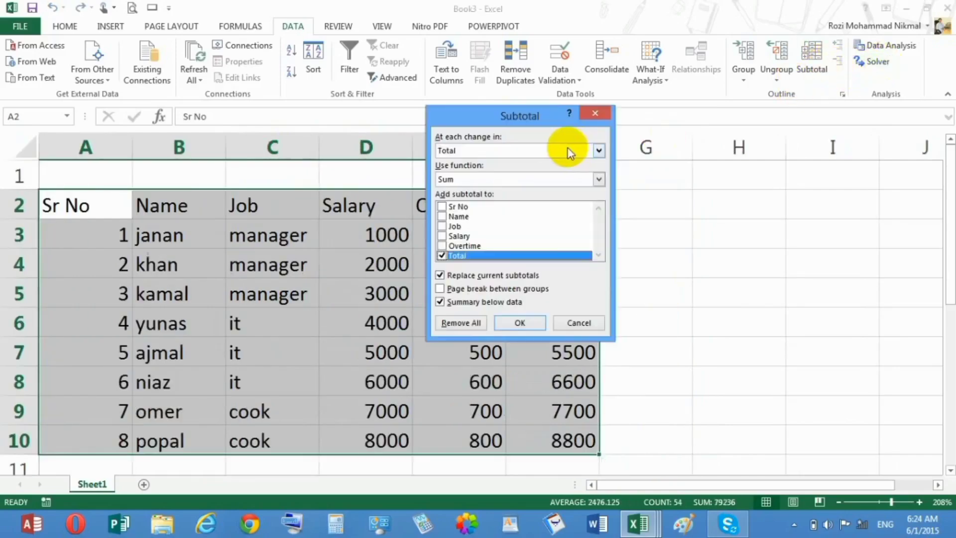
click(566, 148)
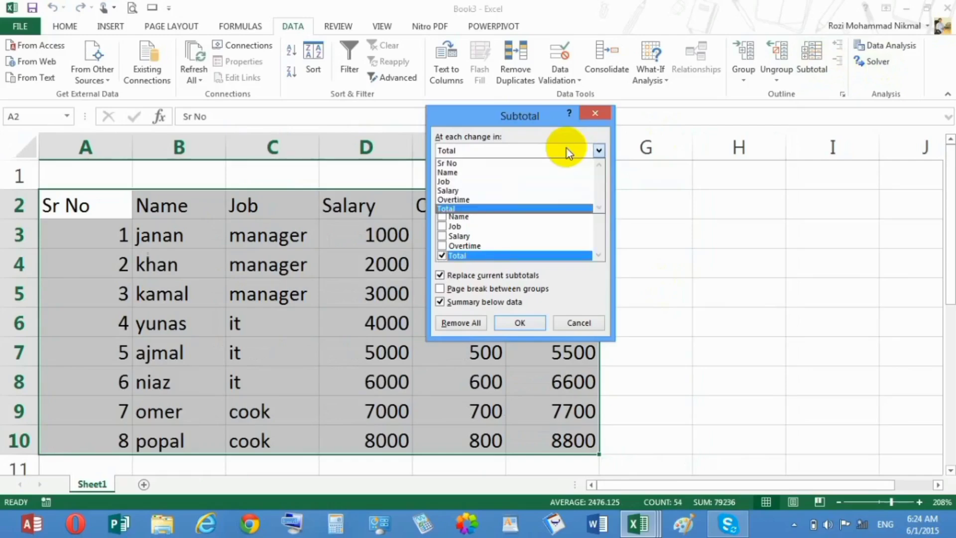
click(469, 184)
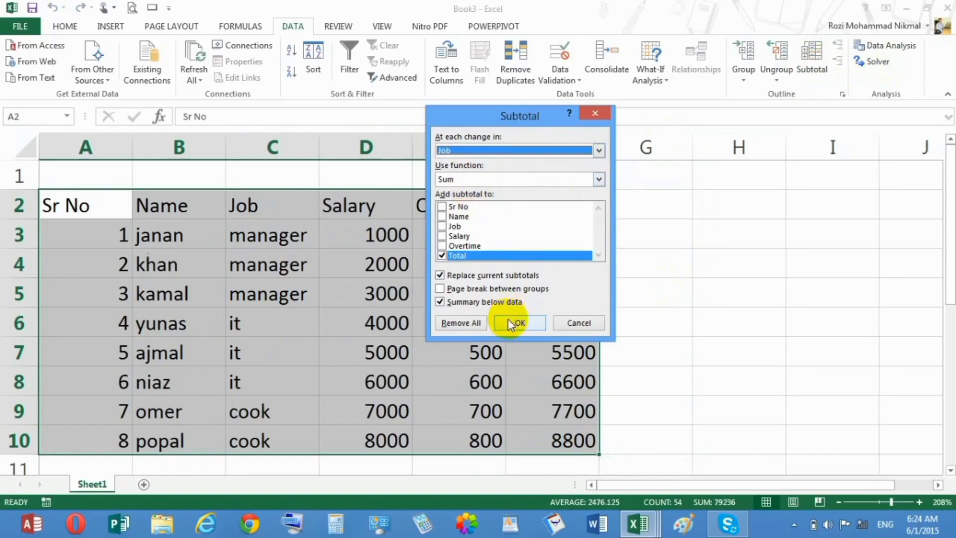
click(506, 321)
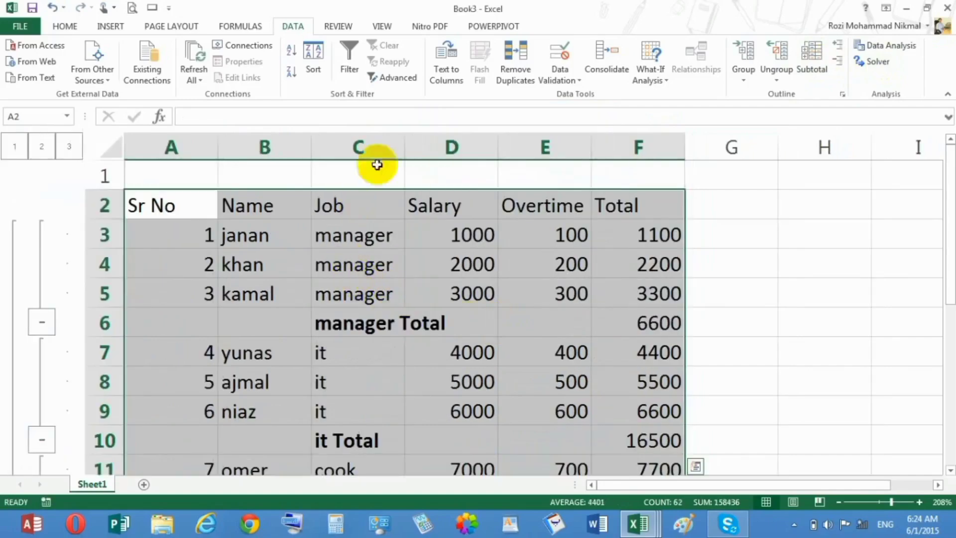
click(350, 258)
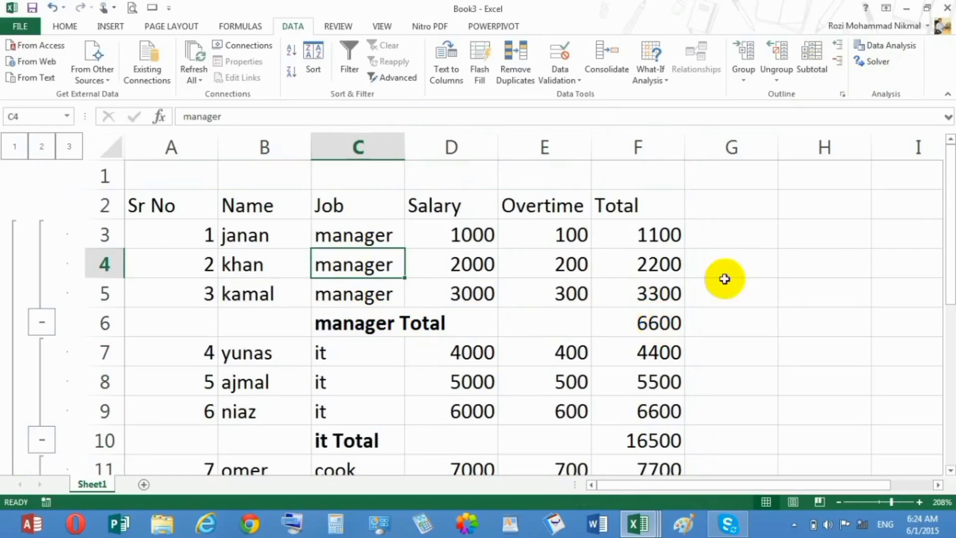
Collapse the manager, it and cook subtotal groups, followed by the outer Grand Total group
drag(950, 215, 950, 249)
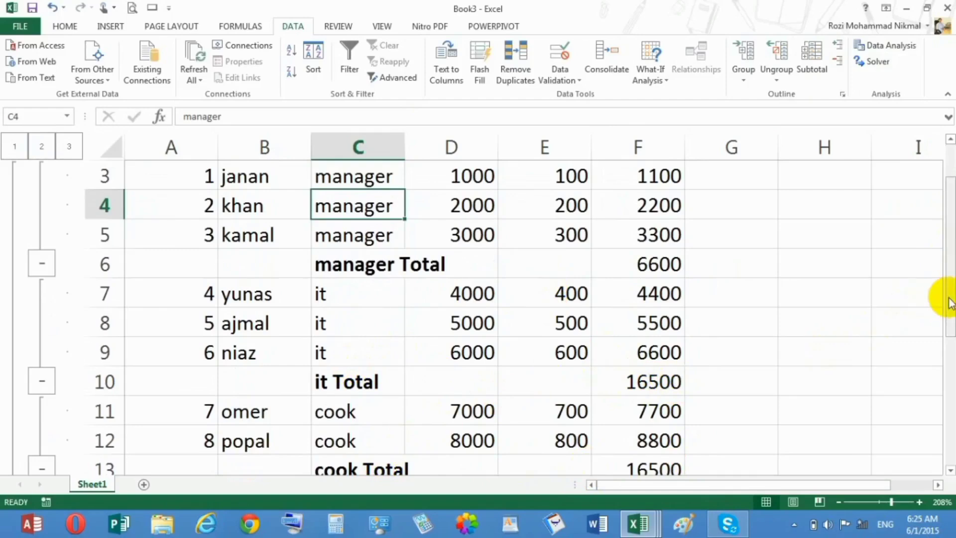
drag(948, 302, 941, 337)
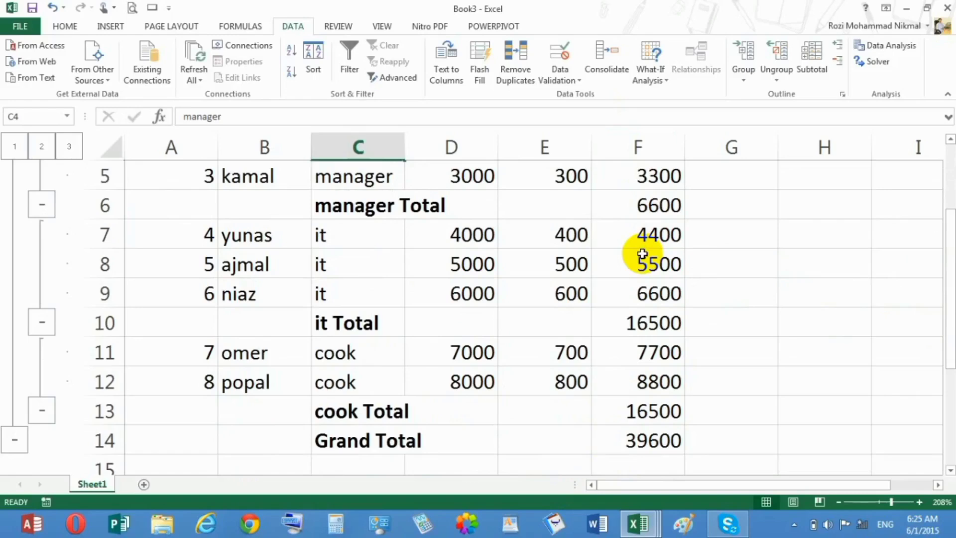
click(50, 204)
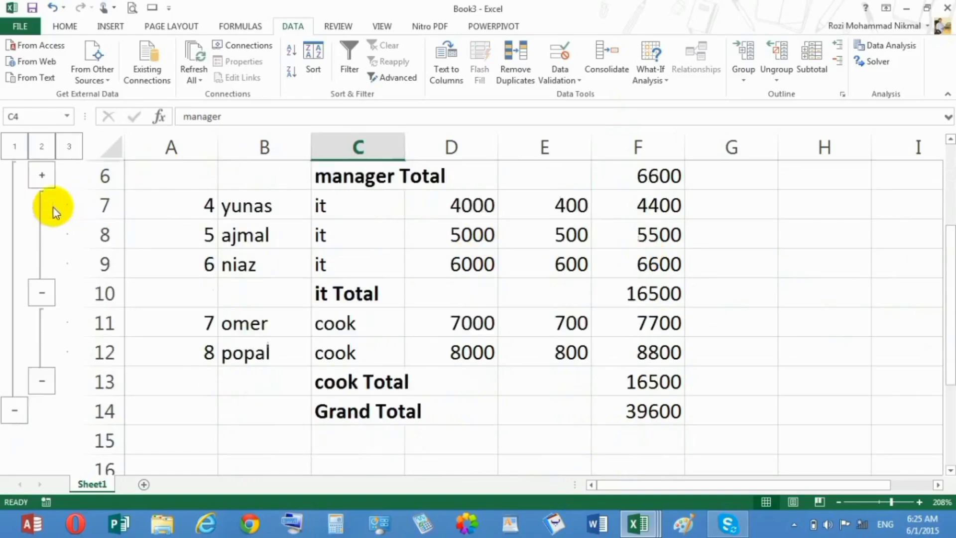
click(40, 293)
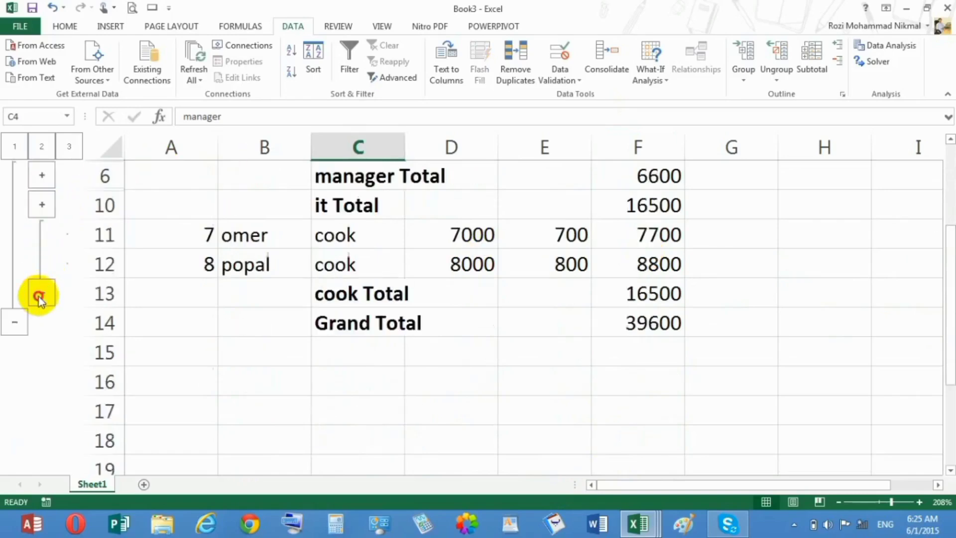
click(39, 297)
click(16, 269)
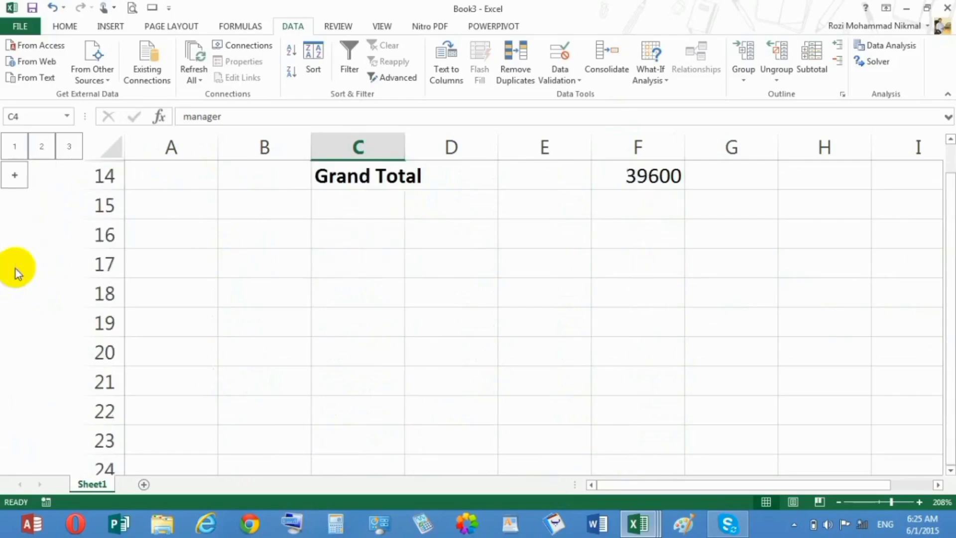
Expand the outer Grand Total group to show the job subtotal rows
drag(952, 277, 945, 190)
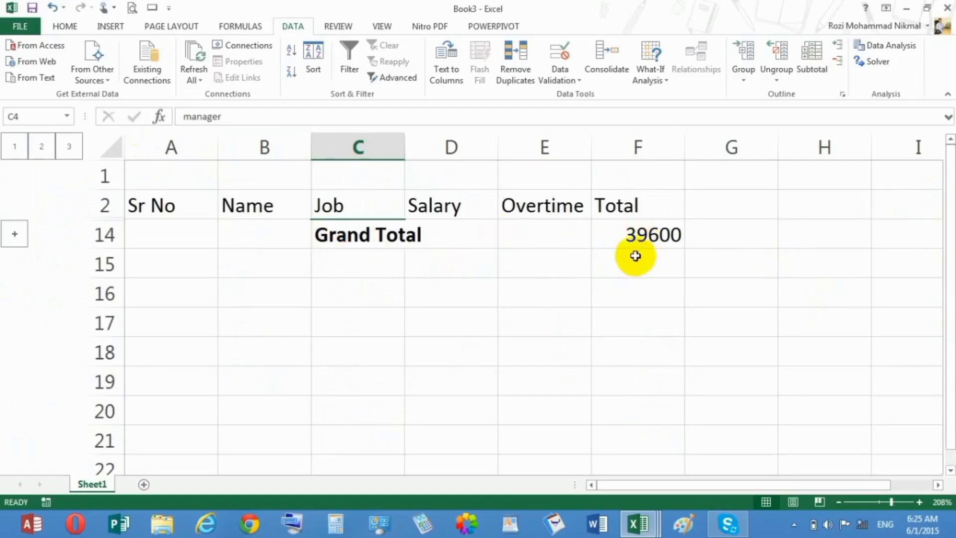
click(14, 234)
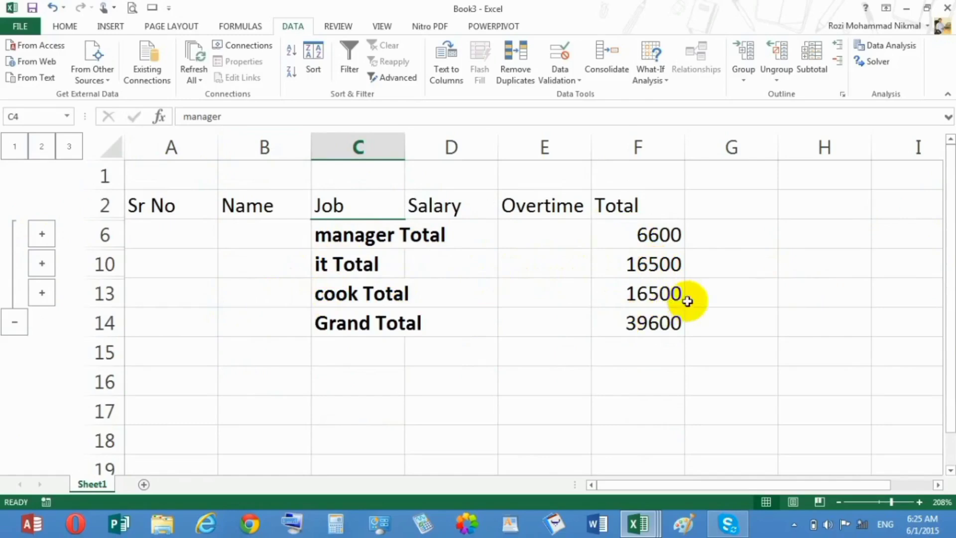
Set the Salary of Sr No 3 in the manager group to 50000 and collapse that group
click(42, 235)
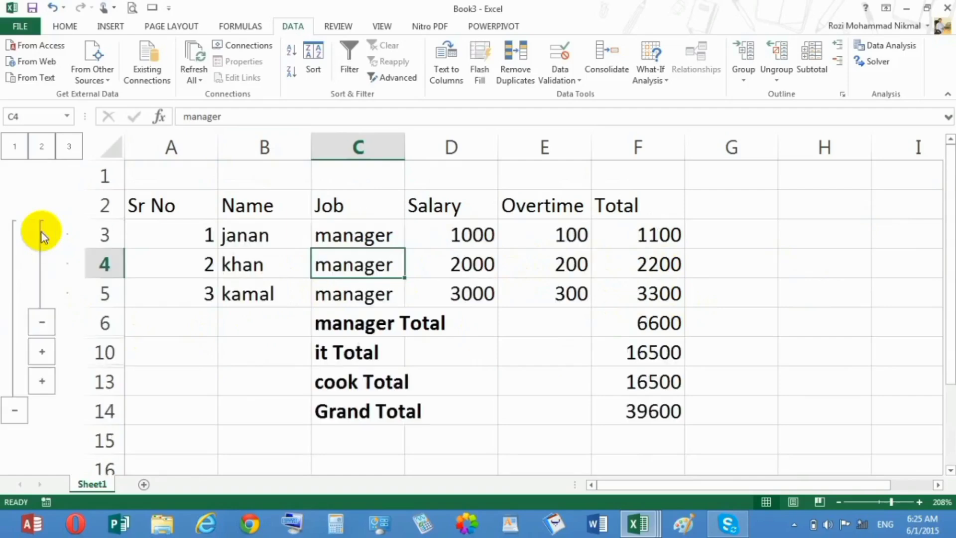
click(465, 295)
text(50000)
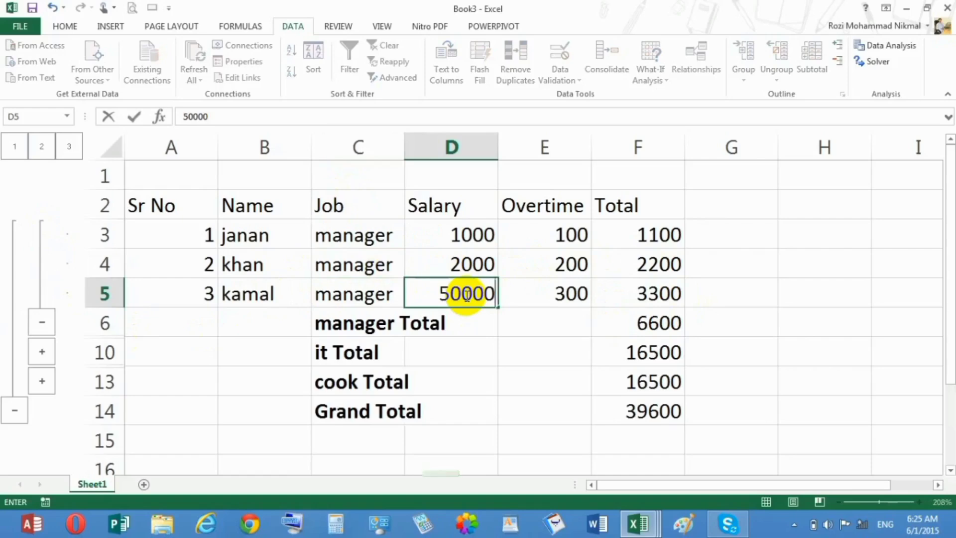
key(Return)
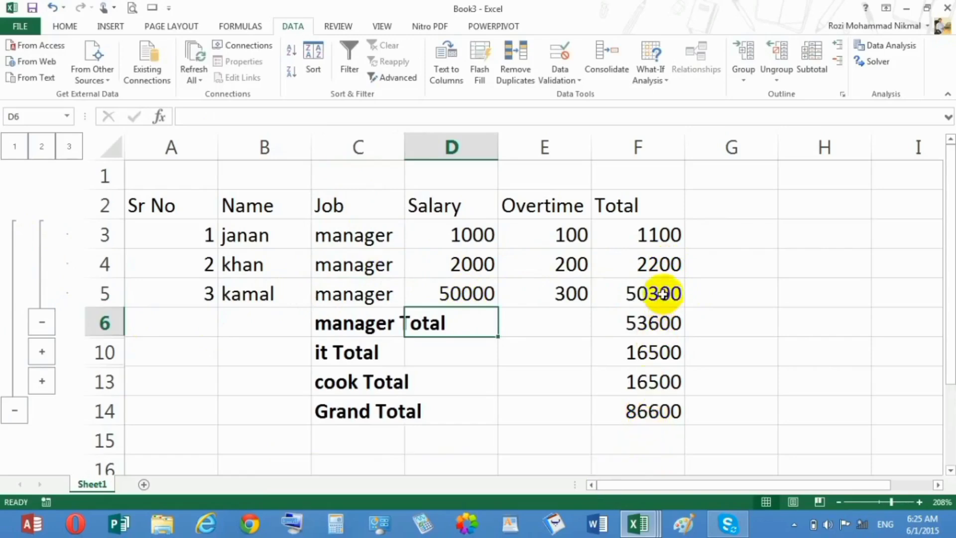
click(45, 322)
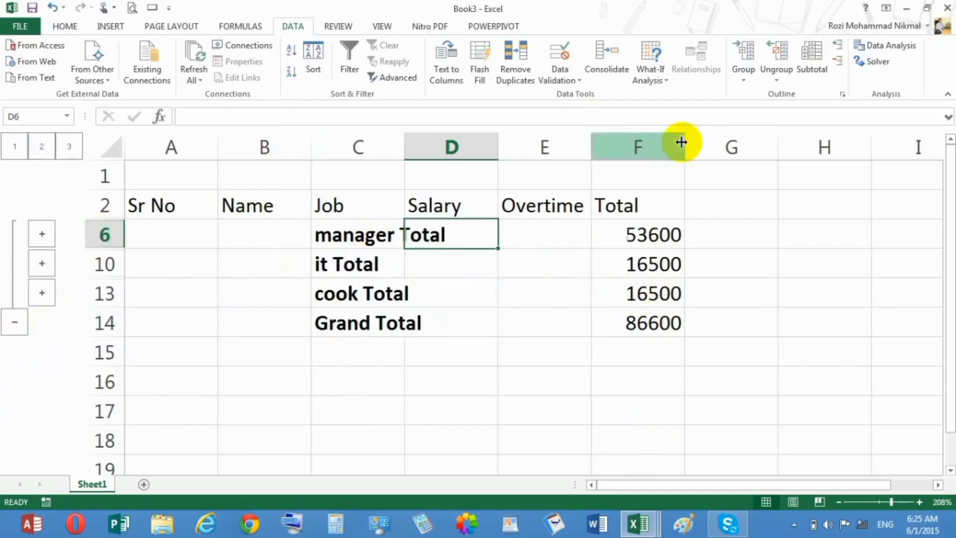
click(780, 79)
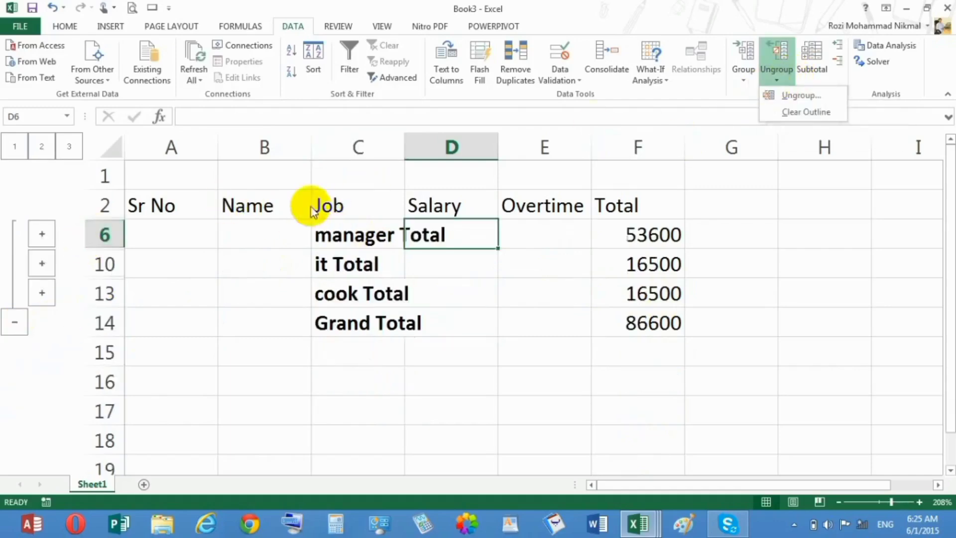
click(495, 271)
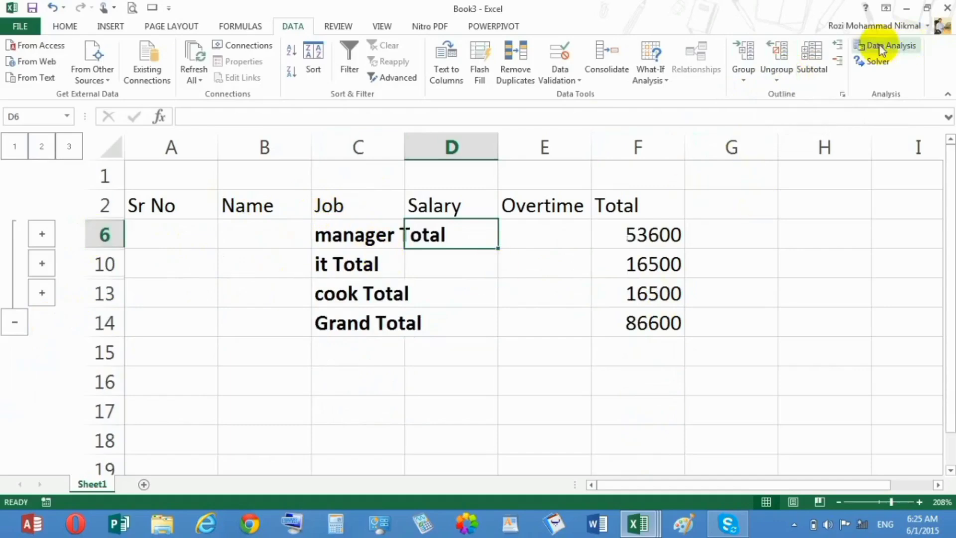
click(818, 47)
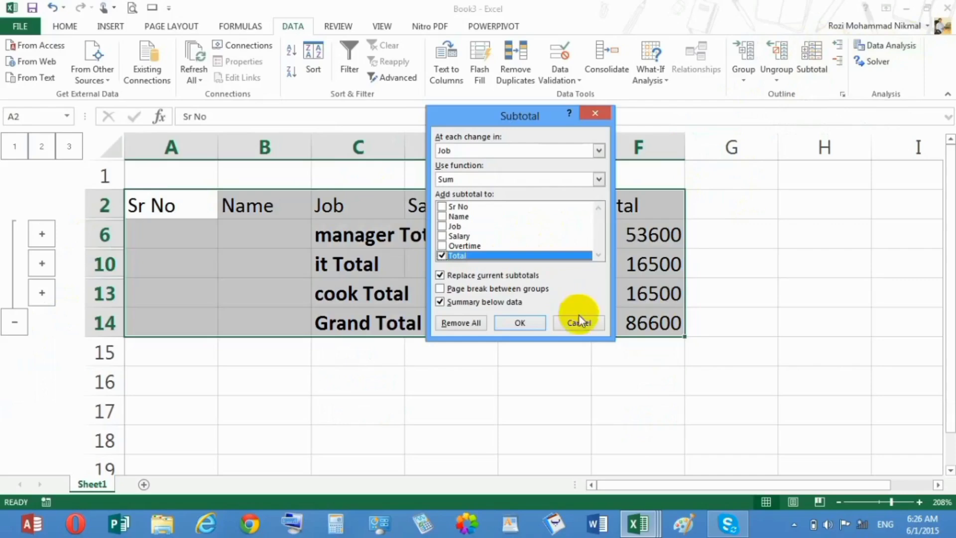
click(576, 318)
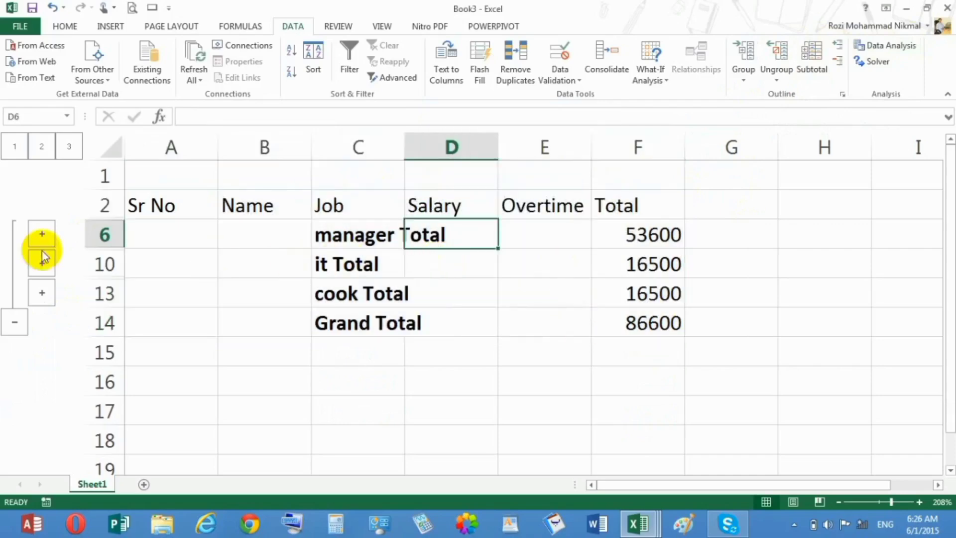
Expand the manager, it and cook groups to show all employee rows
click(40, 235)
click(43, 352)
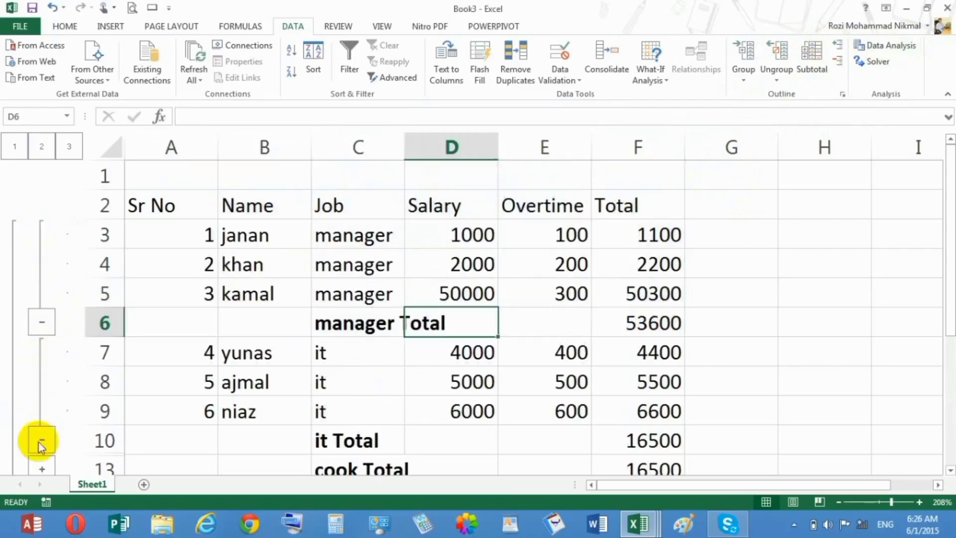
click(43, 466)
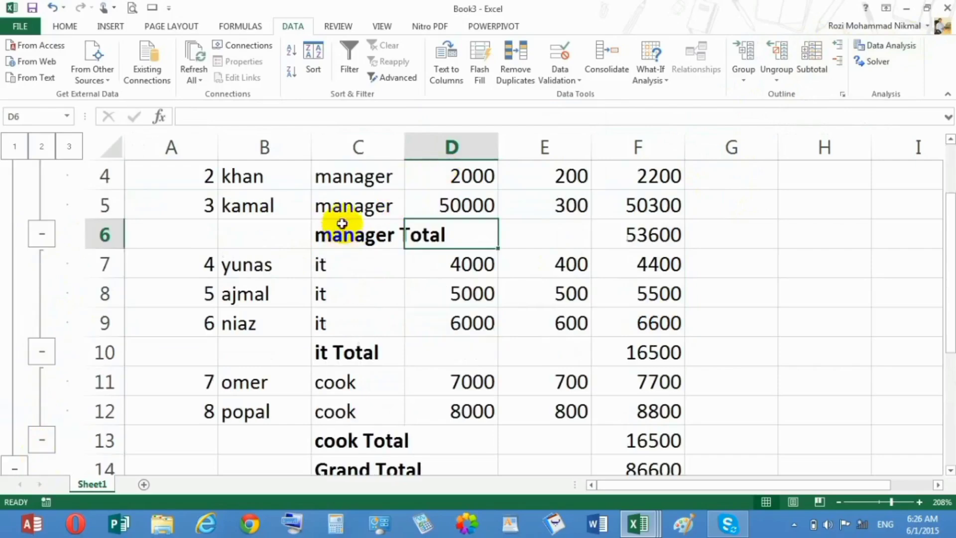
Review the Subtotal settings for the salary table, including the column choices for each change, and close them without applying
click(342, 232)
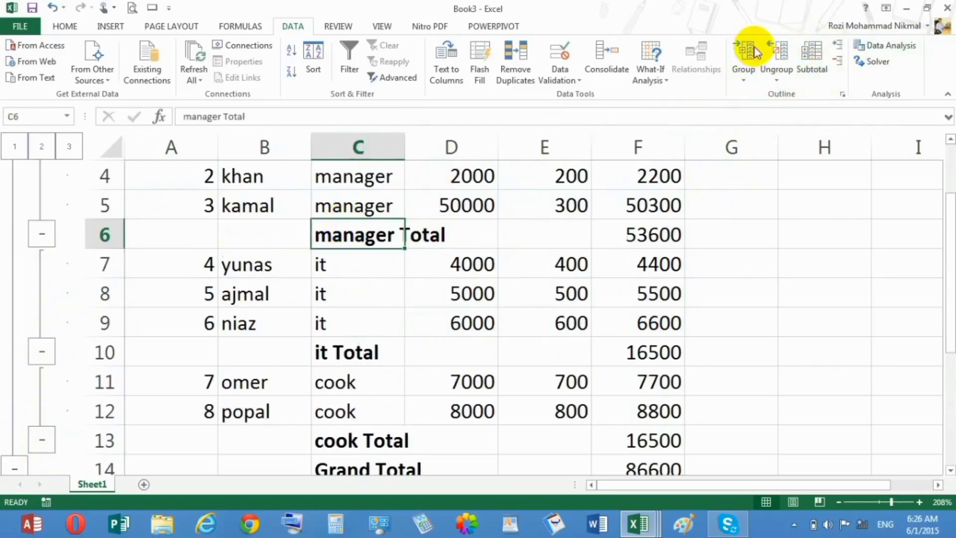
click(824, 68)
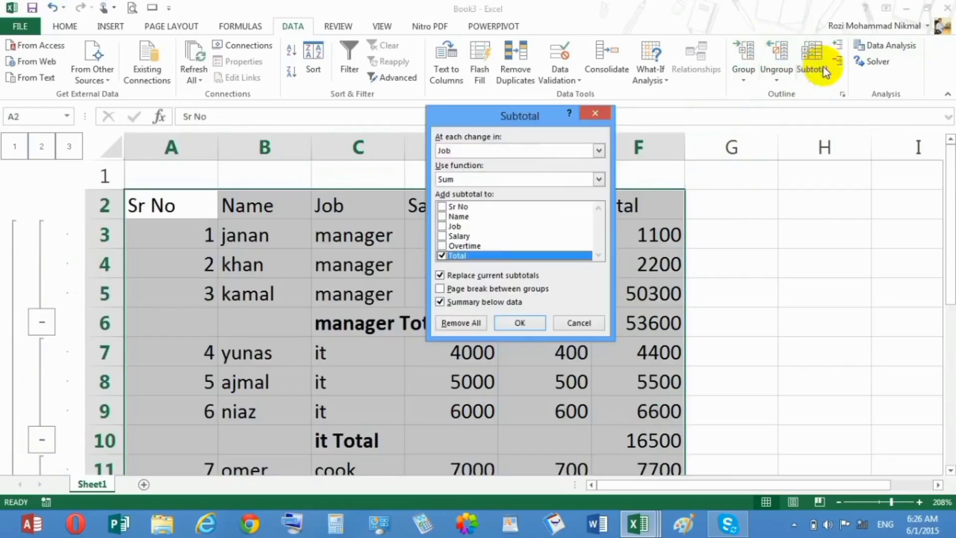
click(476, 150)
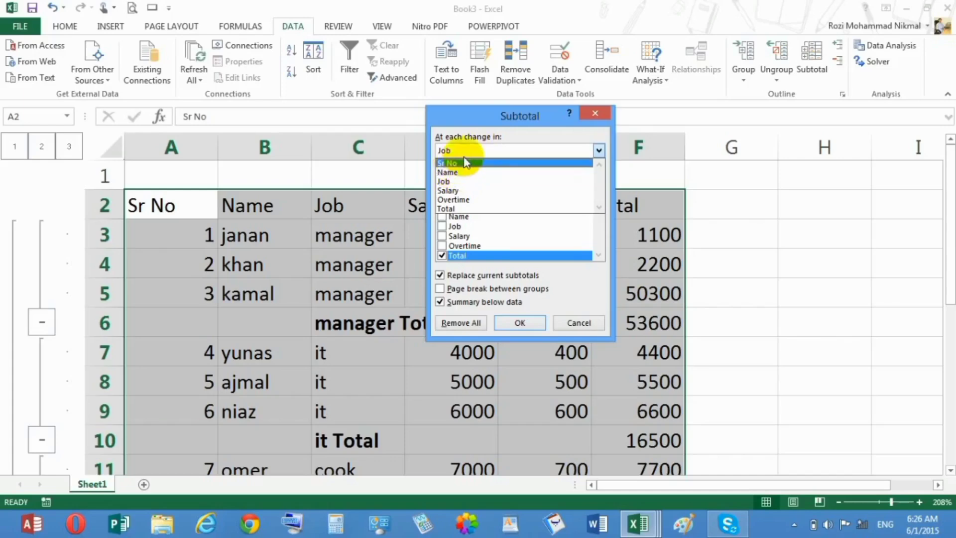
click(527, 112)
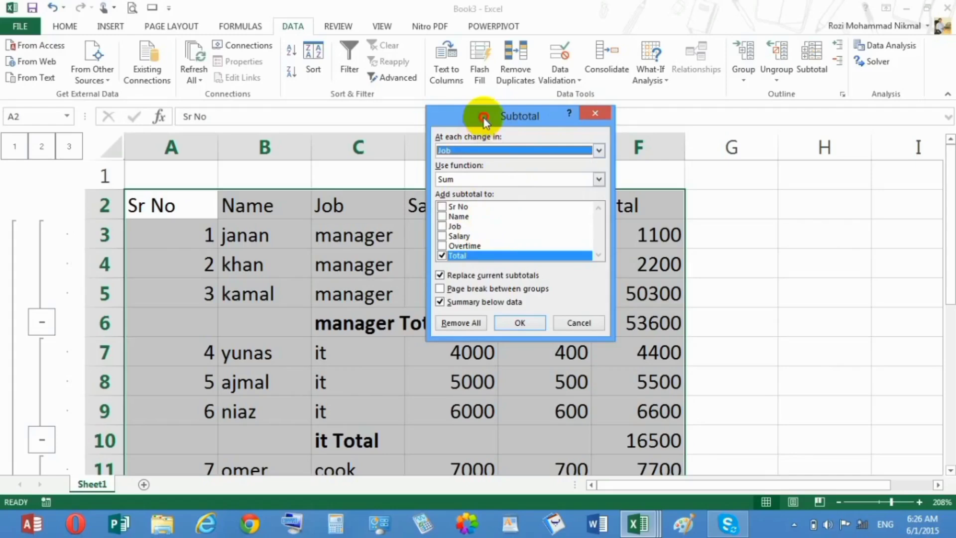
drag(484, 120, 741, 186)
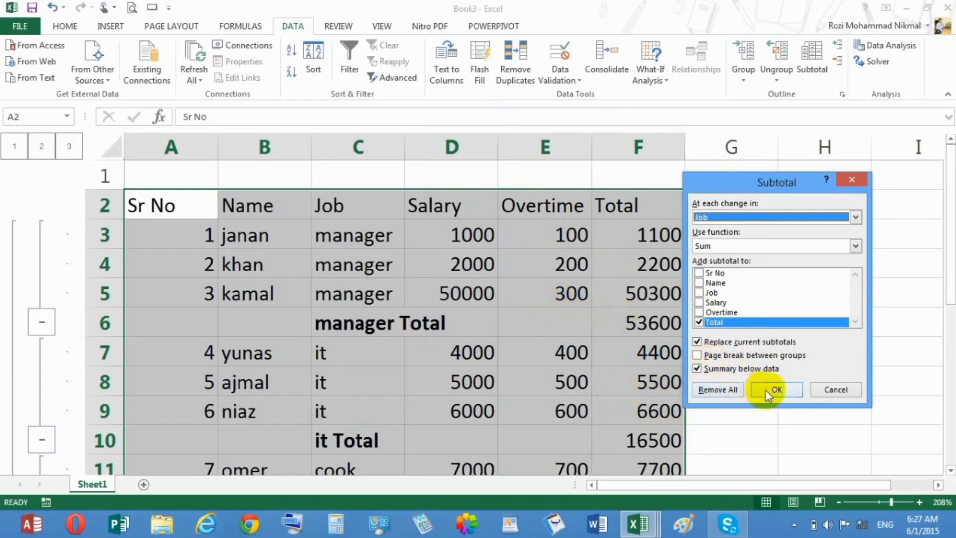
click(826, 390)
Hide the detail rows of the manager, it and cook groups using Hide Detail on a cell in each group
click(610, 258)
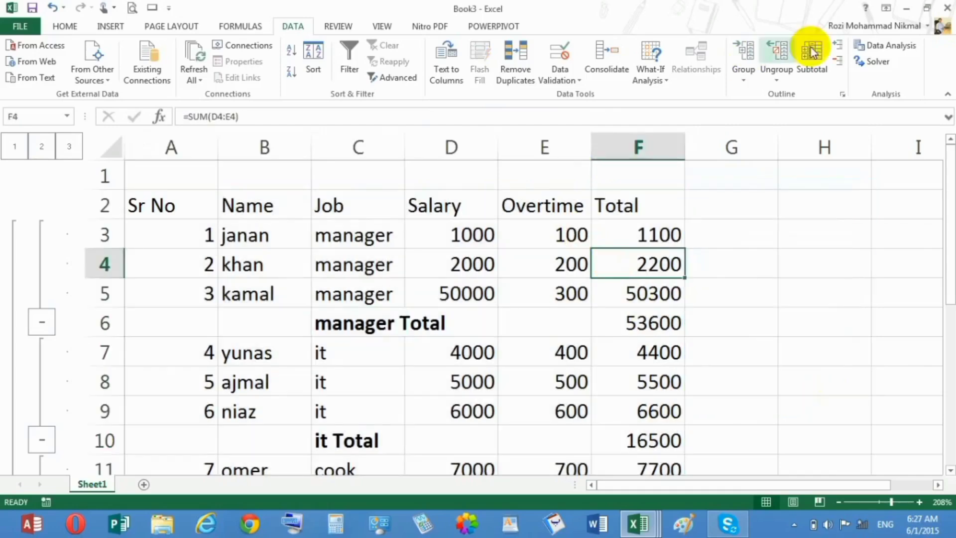
click(839, 60)
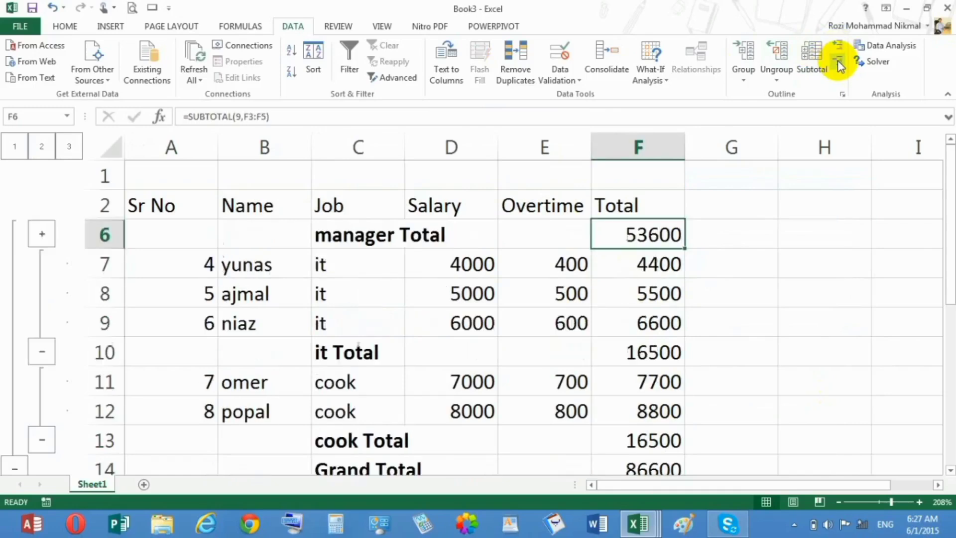
click(624, 347)
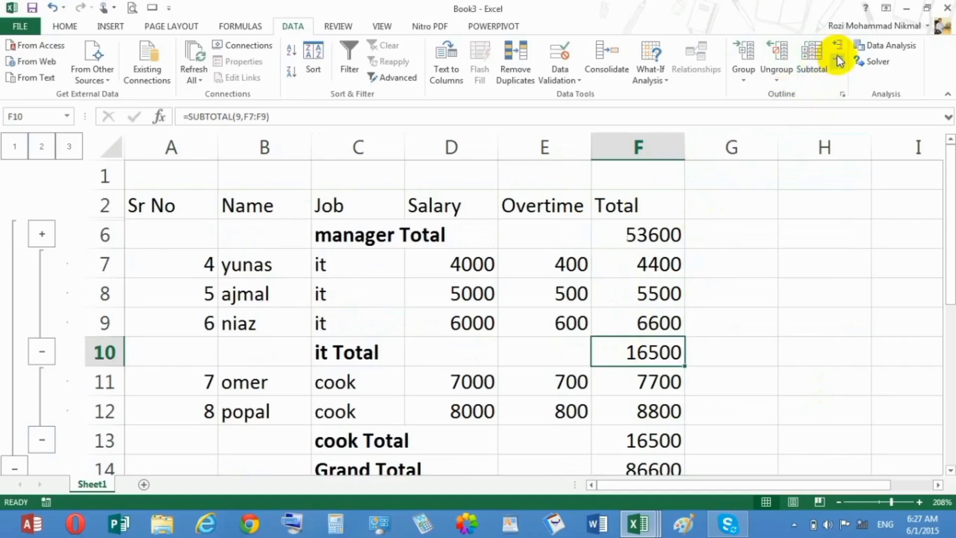
click(840, 60)
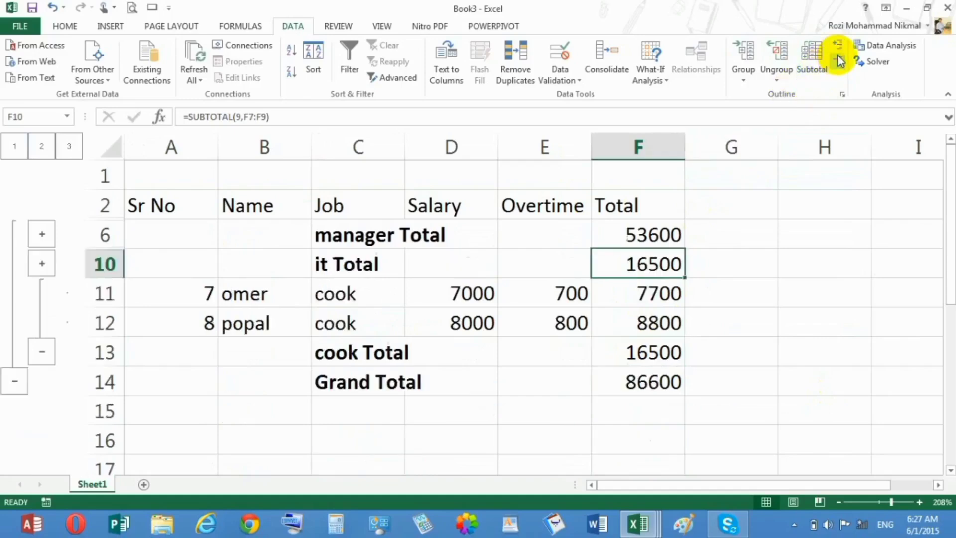
click(632, 352)
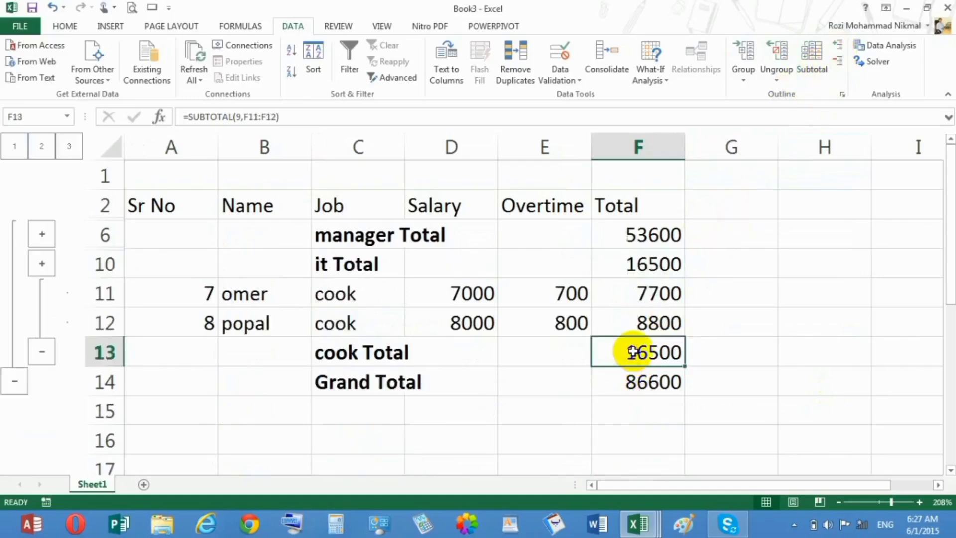
click(835, 65)
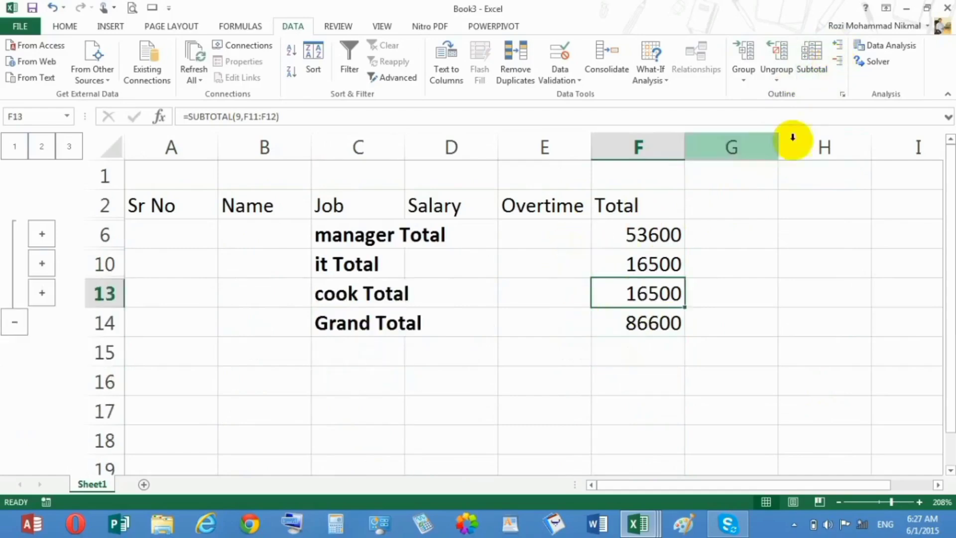
Show the cook group's rows with Show Detail, and expand and collapse the it group
click(838, 48)
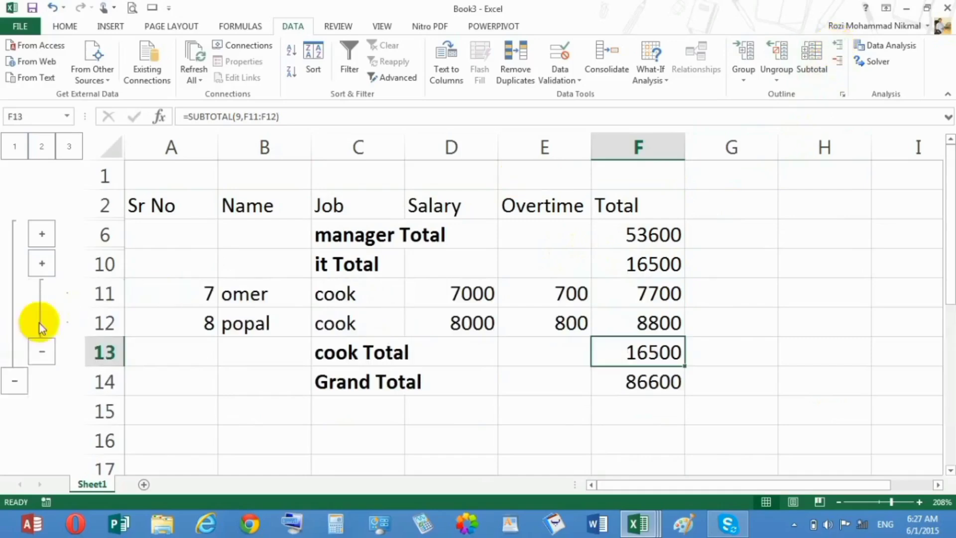
click(52, 262)
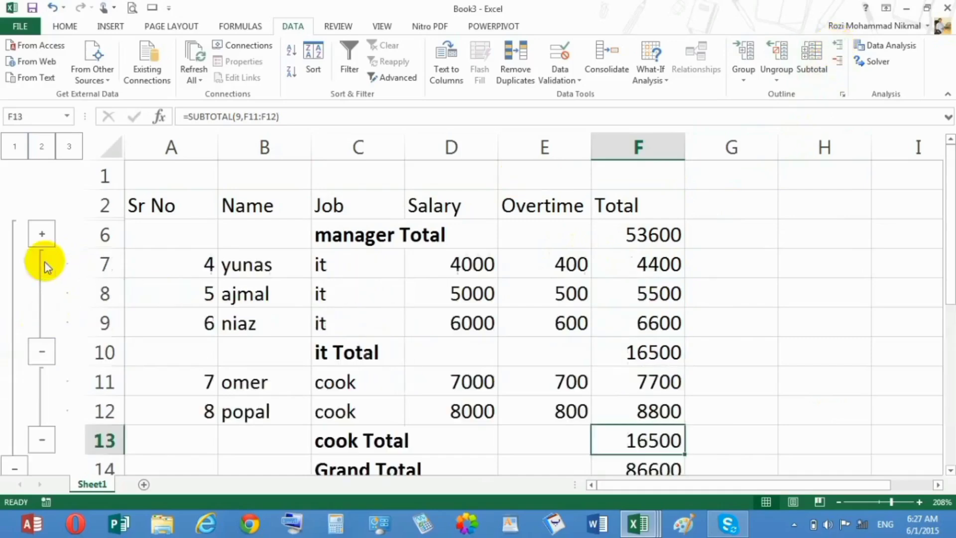
click(44, 353)
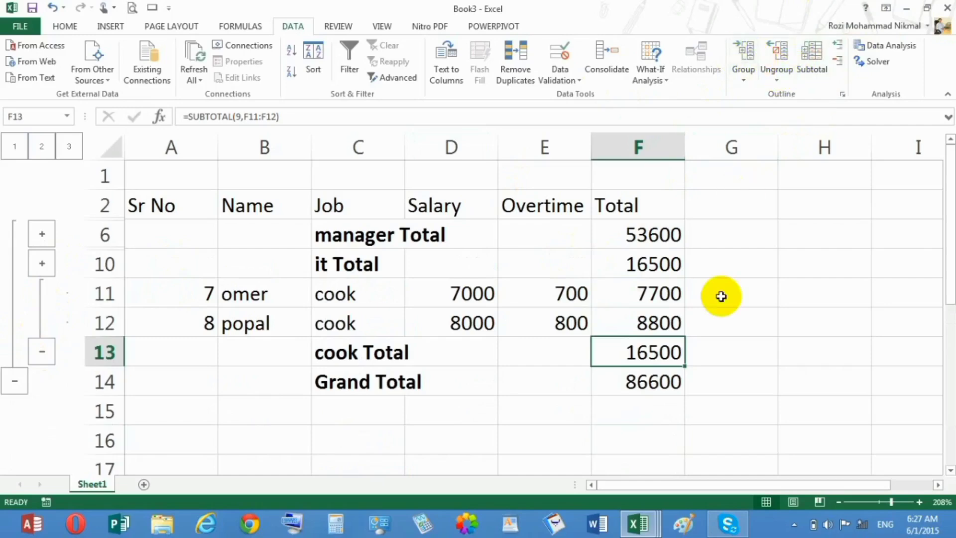
Undo the outline changes back to where only the manager group is expanded
key(ctrl+z)
key(ctrl+z)
key(ctrl+z)
key(ctrl+z)
key(ctrl+z)
key(ctrl+z)
key(ctrl+z)
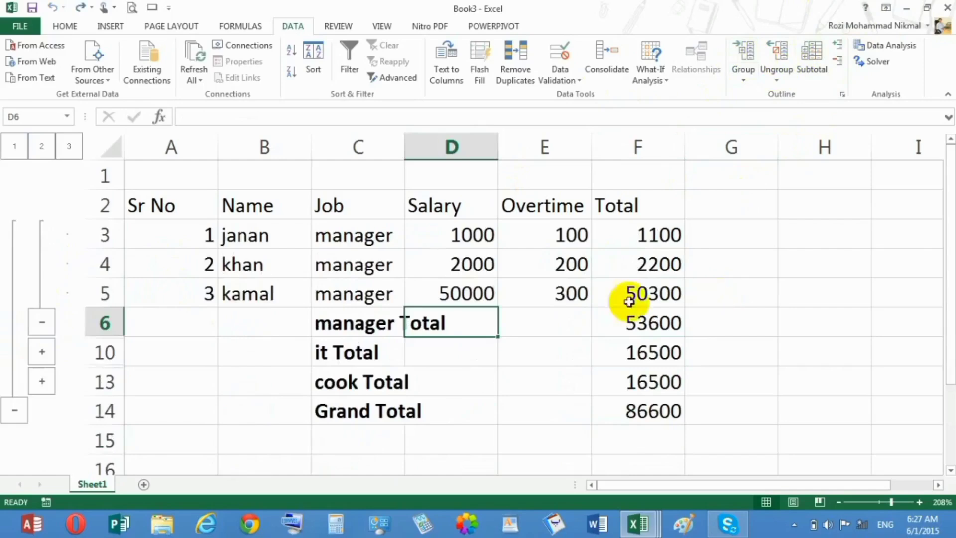
Group the range C2:E5, from Job to Overtime, by rows and undo the grouping
click(197, 225)
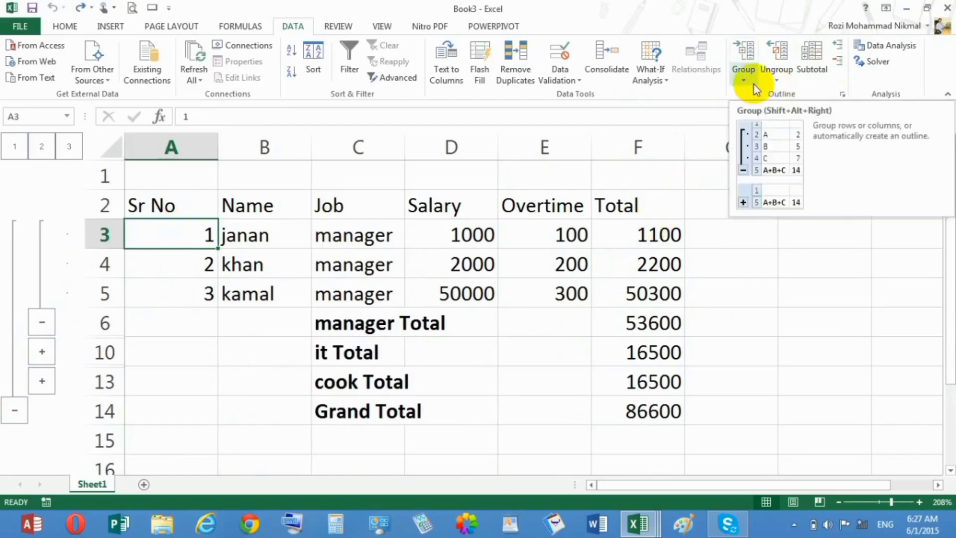
click(365, 244)
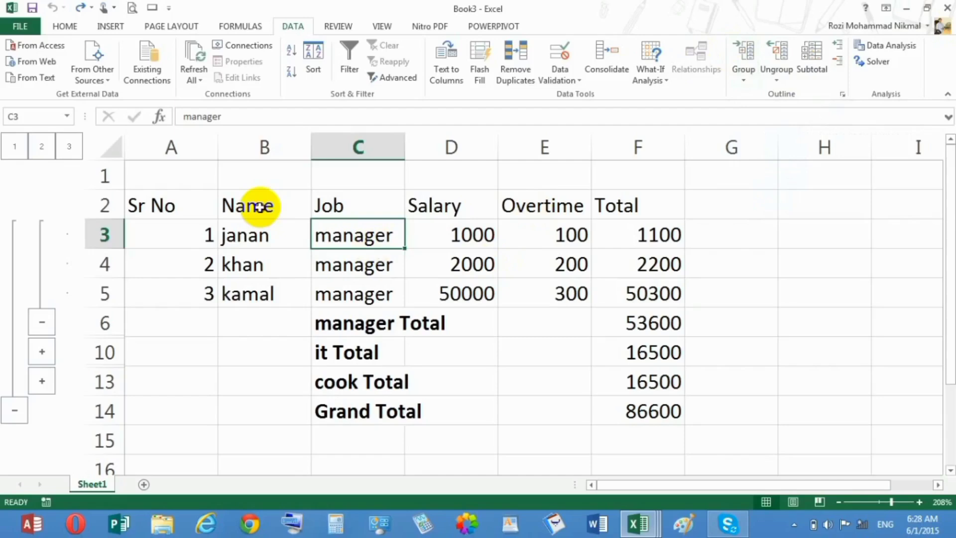
drag(260, 207, 566, 288)
click(448, 199)
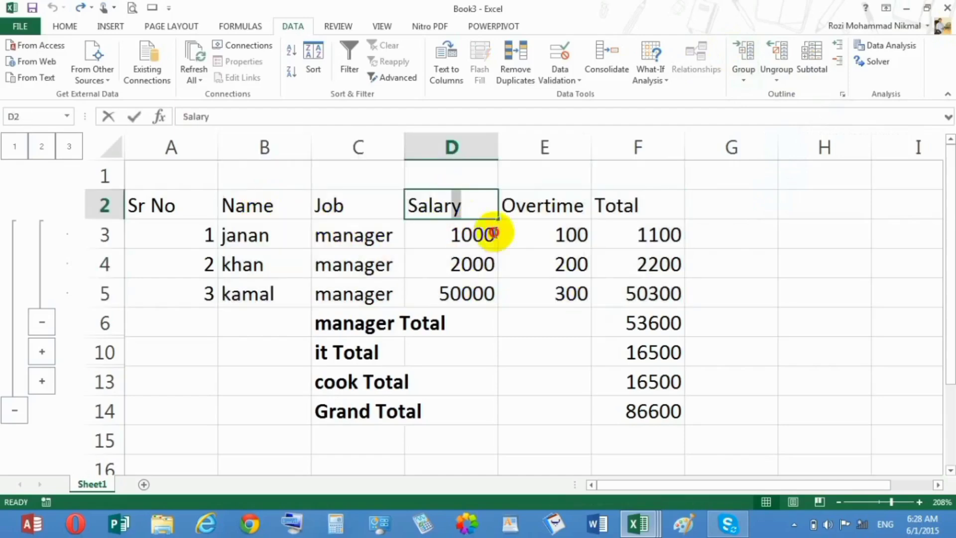
drag(331, 214, 559, 291)
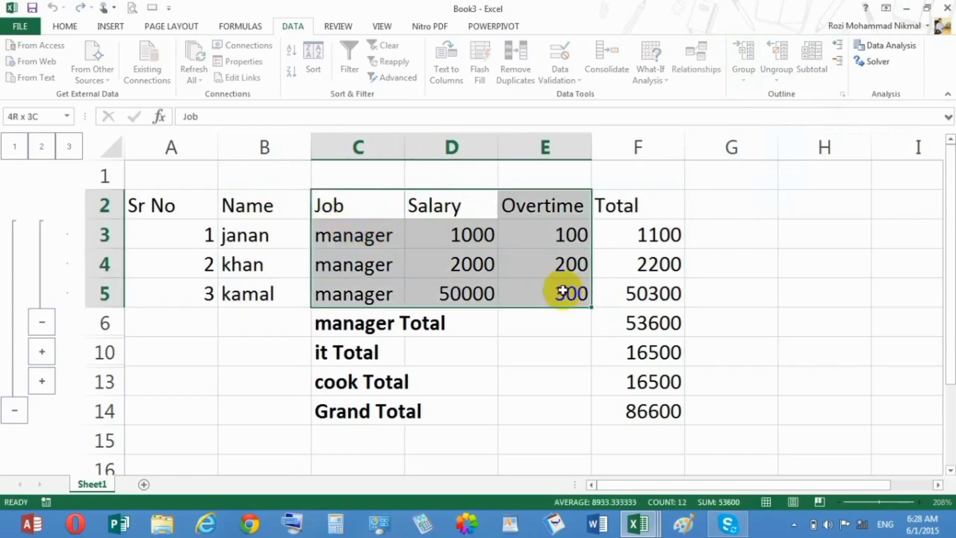
click(742, 47)
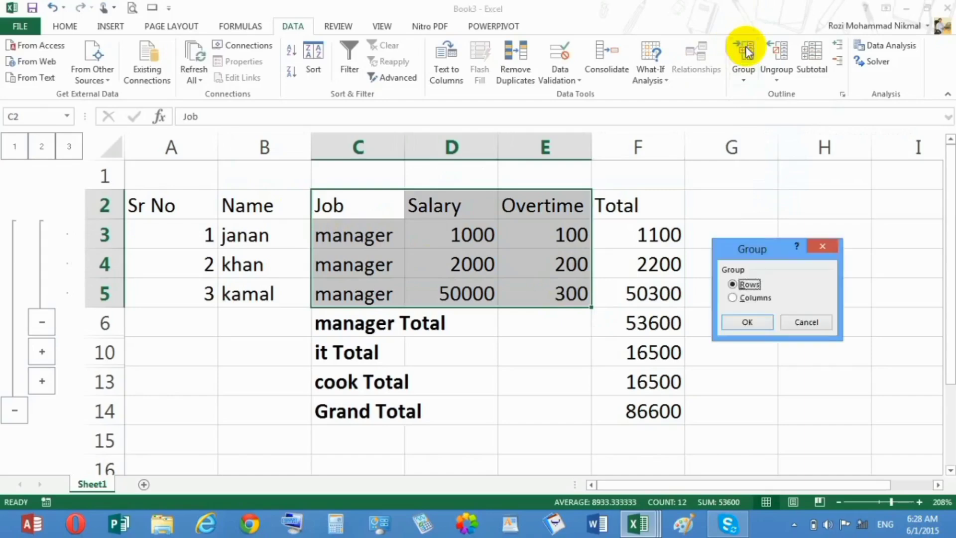
click(744, 323)
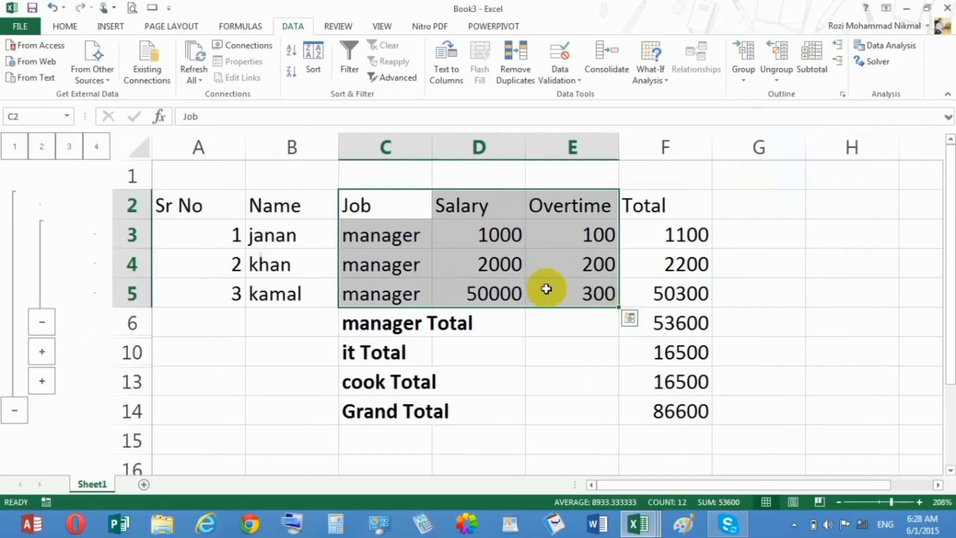
key(ctrl+z)
key(Right)
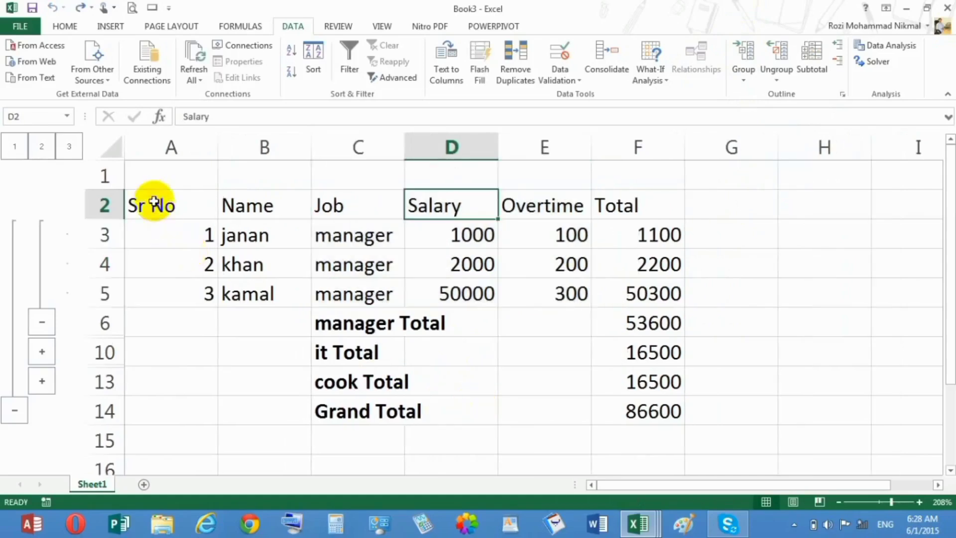
Remove all subtotals from the salary table, A2 to F14
drag(154, 202, 679, 404)
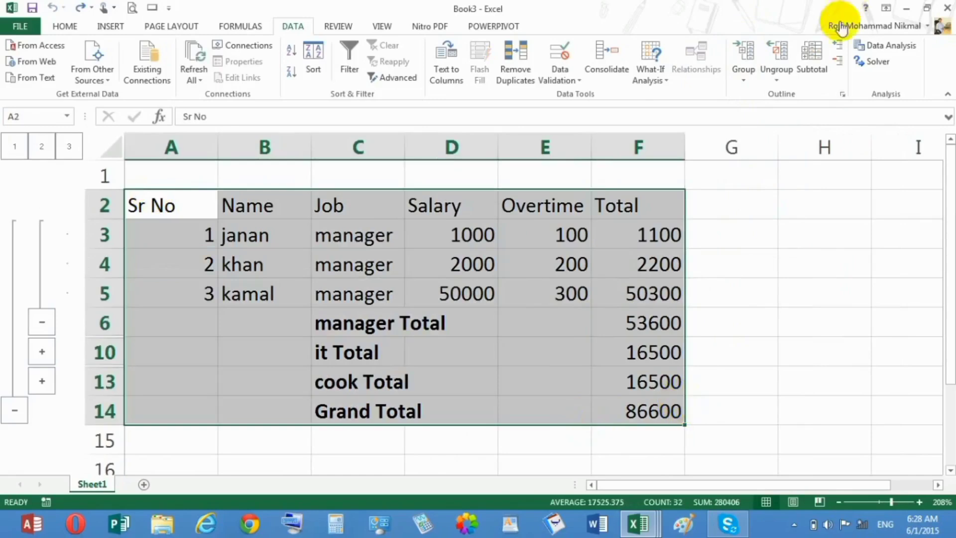
click(812, 64)
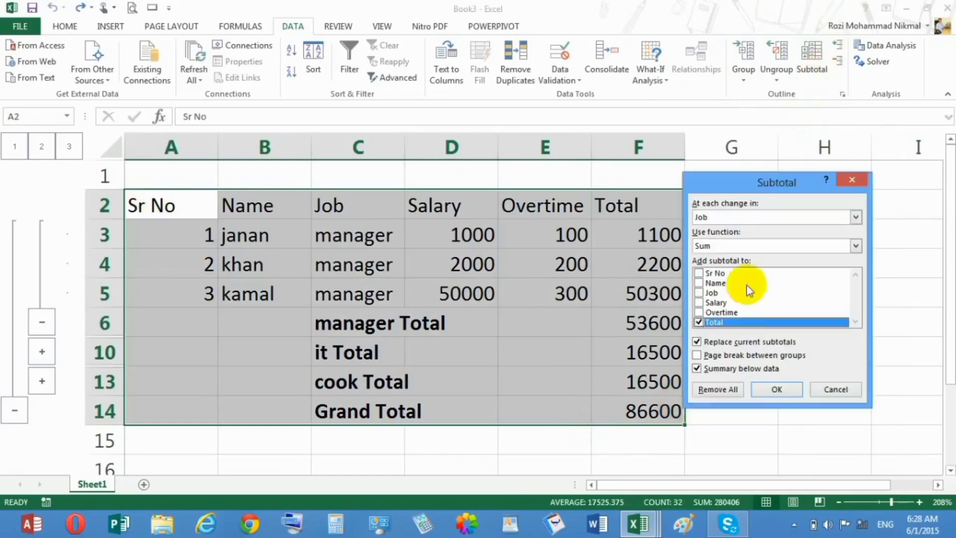
click(707, 390)
click(495, 351)
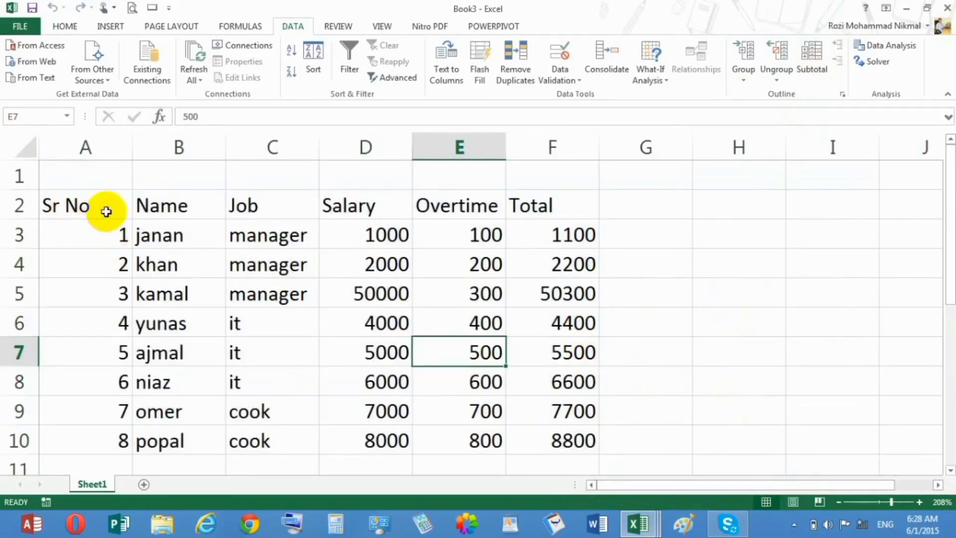
Group the employee records in A3:F10 by rows
drag(94, 230, 553, 433)
click(741, 51)
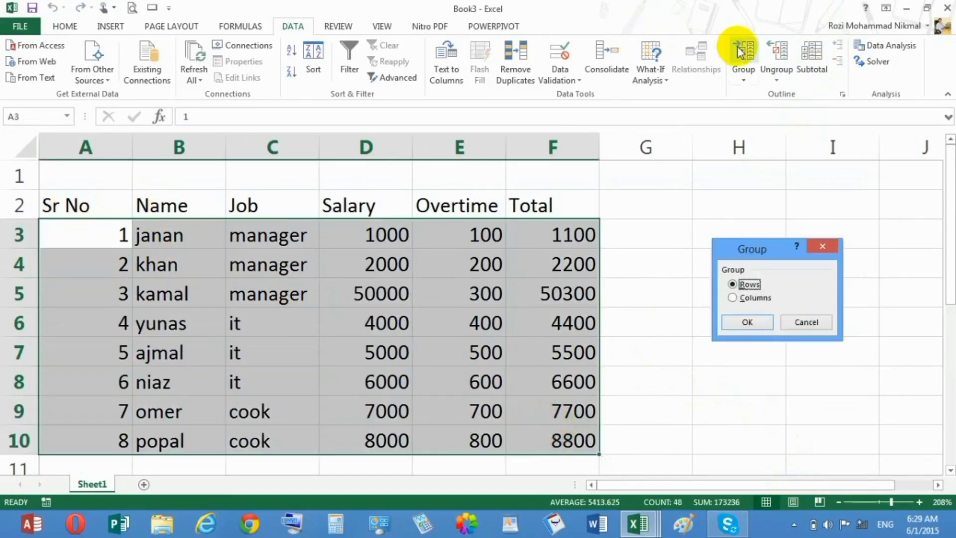
click(747, 324)
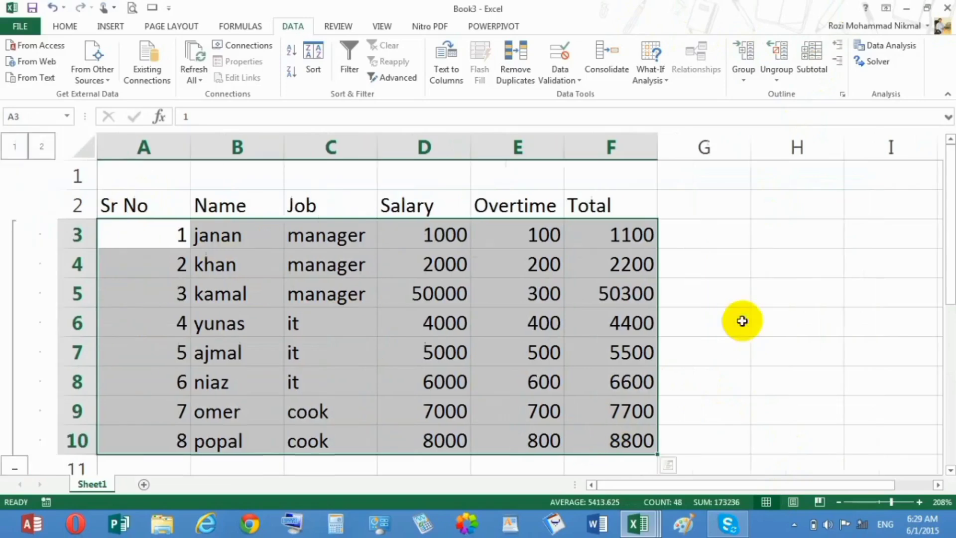
Collapse the grouped employee rows 3 to 10 and expand them again
click(16, 464)
click(331, 206)
click(321, 257)
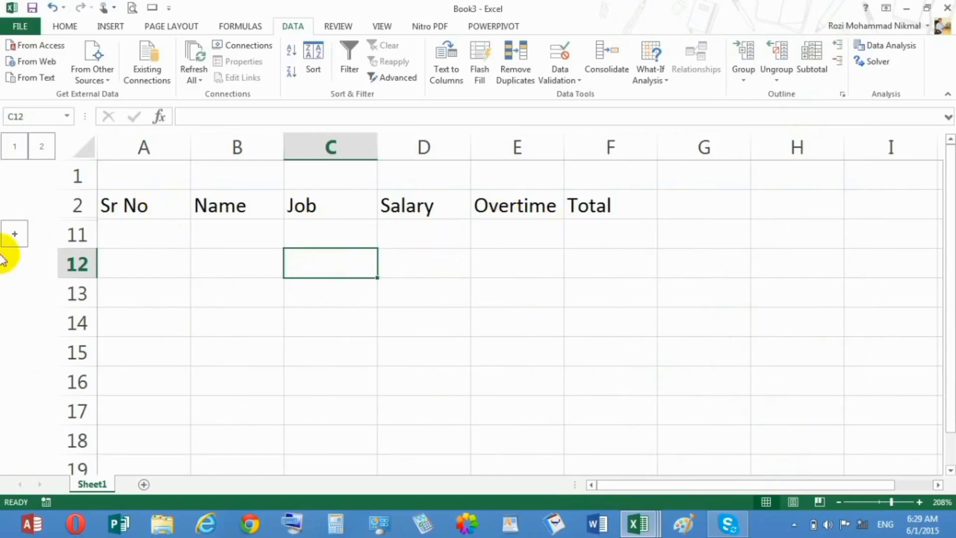
click(15, 234)
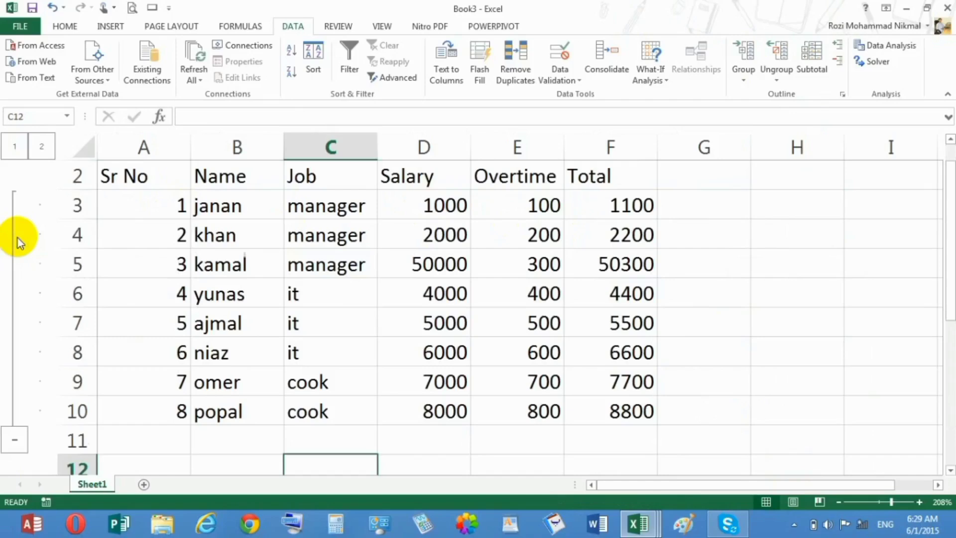
Ungroup the employee records in A3:F10 by rows
click(159, 206)
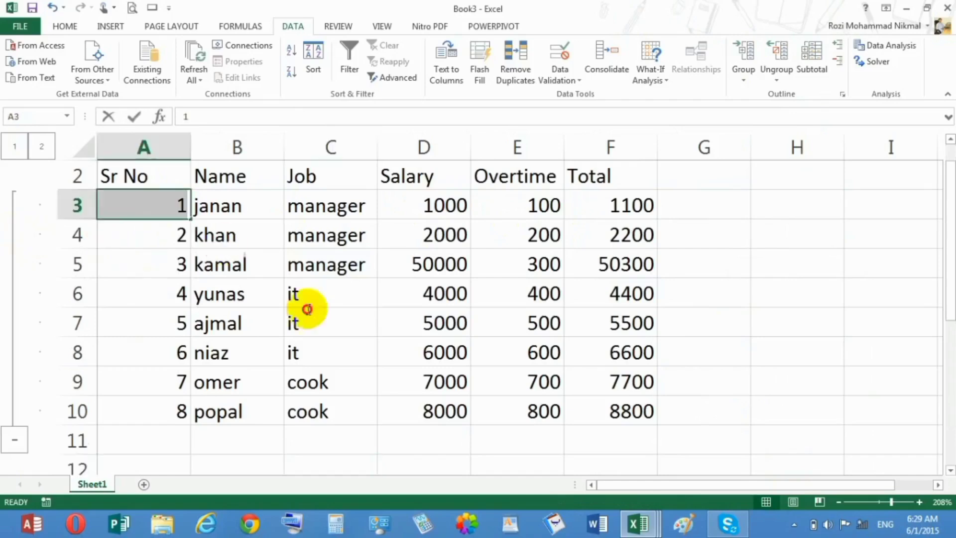
drag(634, 407, 177, 204)
click(778, 78)
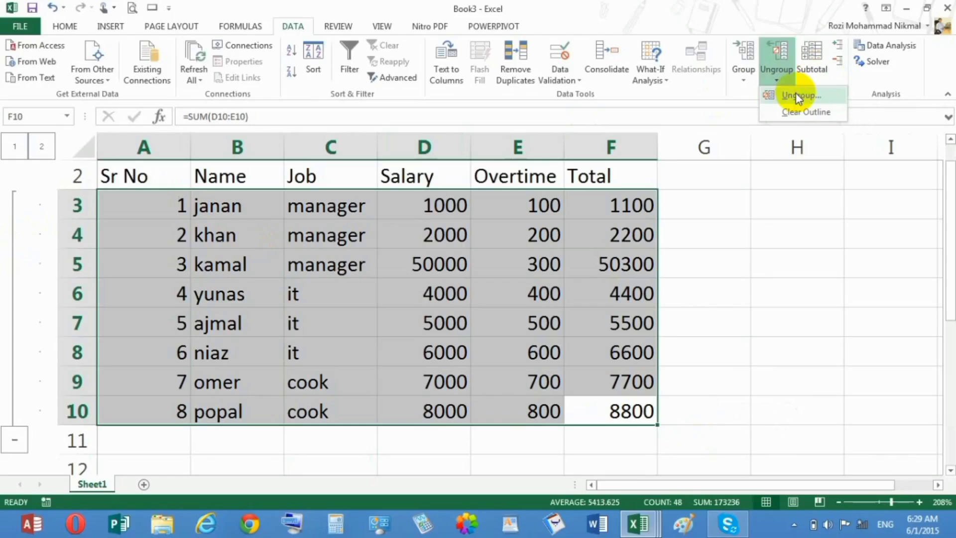
click(796, 94)
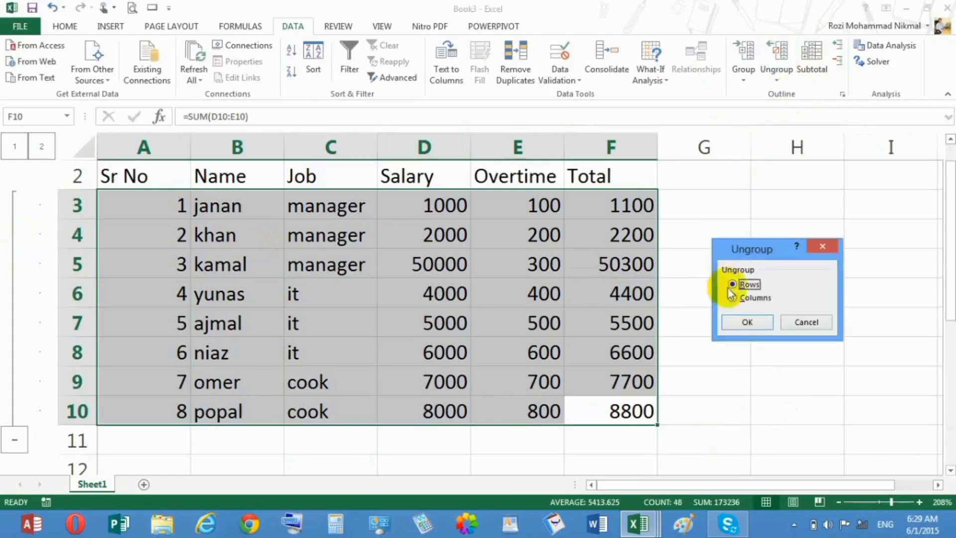
click(738, 326)
click(738, 326)
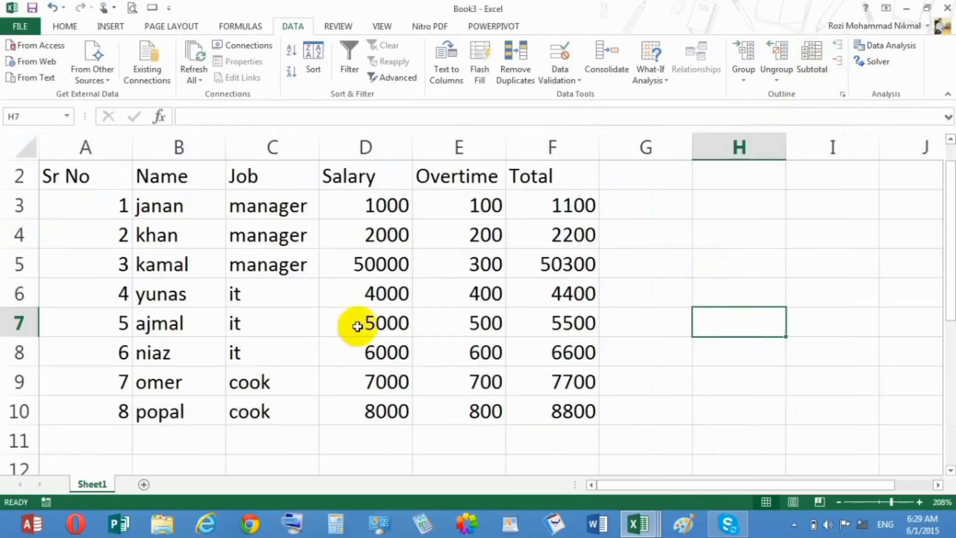
click(329, 324)
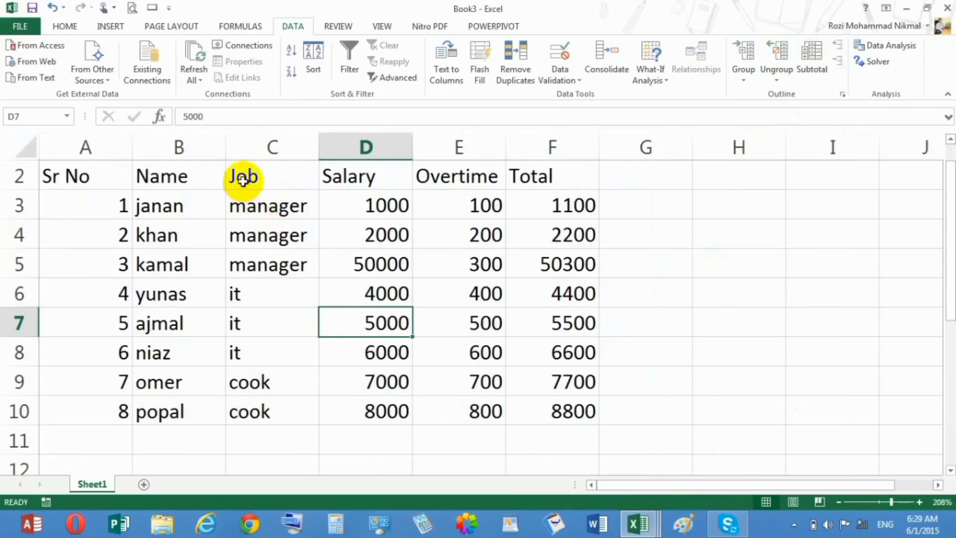
Group the range C2:E10, from Job to Overtime, by columns
drag(243, 179, 485, 411)
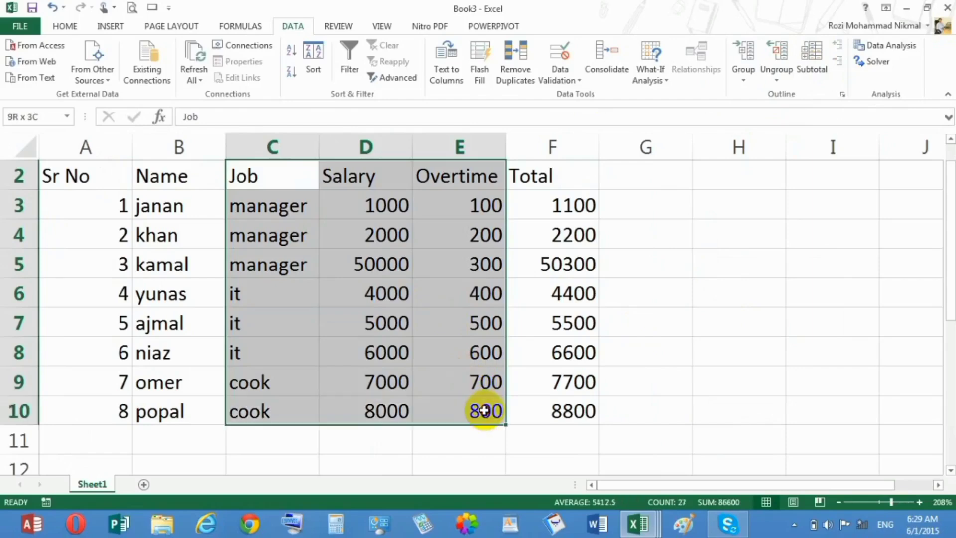
click(742, 77)
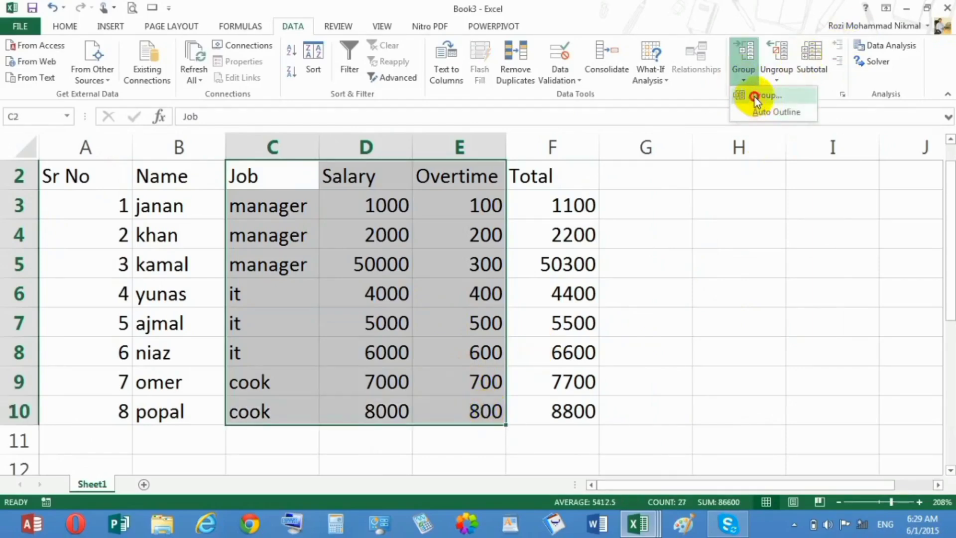
click(756, 97)
click(733, 298)
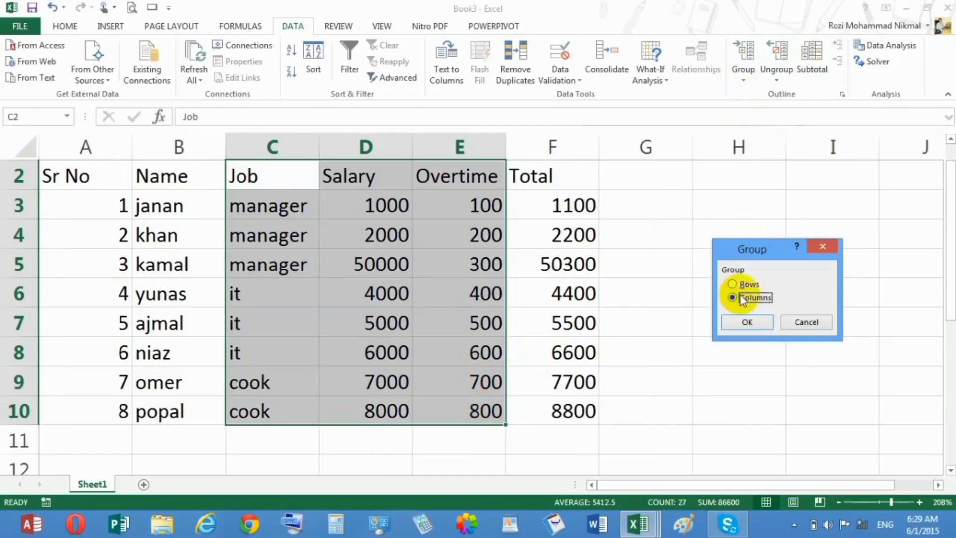
click(742, 324)
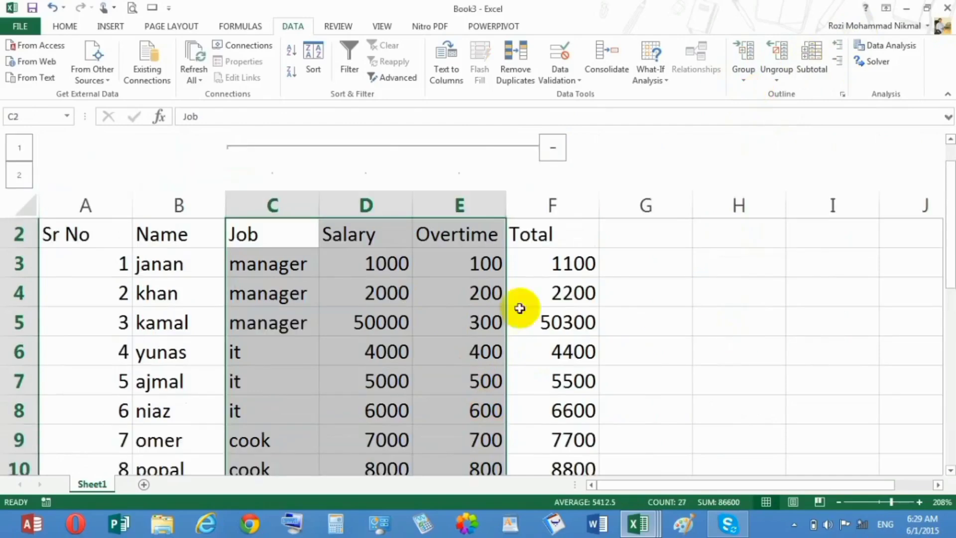
Collapse the grouped Job, Salary and Overtime columns to view the remaining fields, and expand them again
click(551, 154)
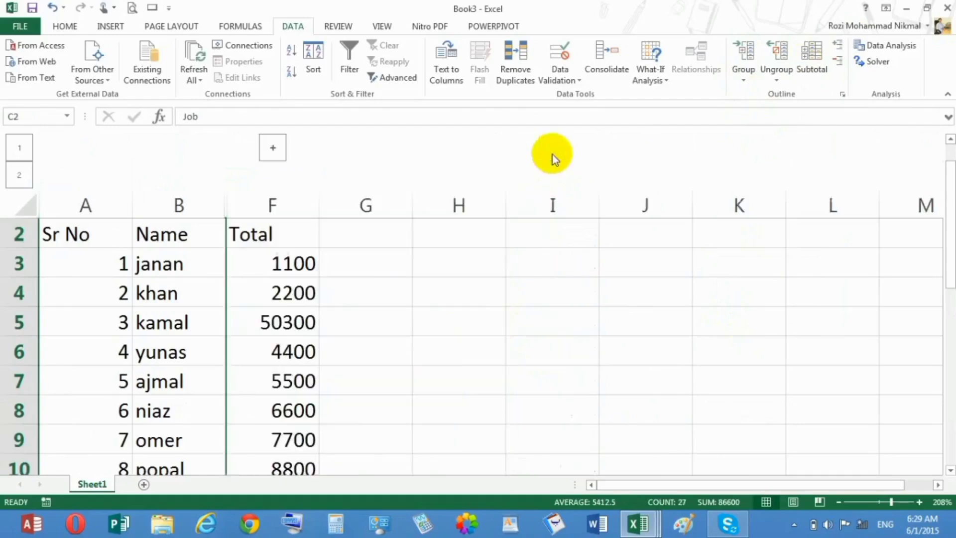
click(324, 283)
click(79, 241)
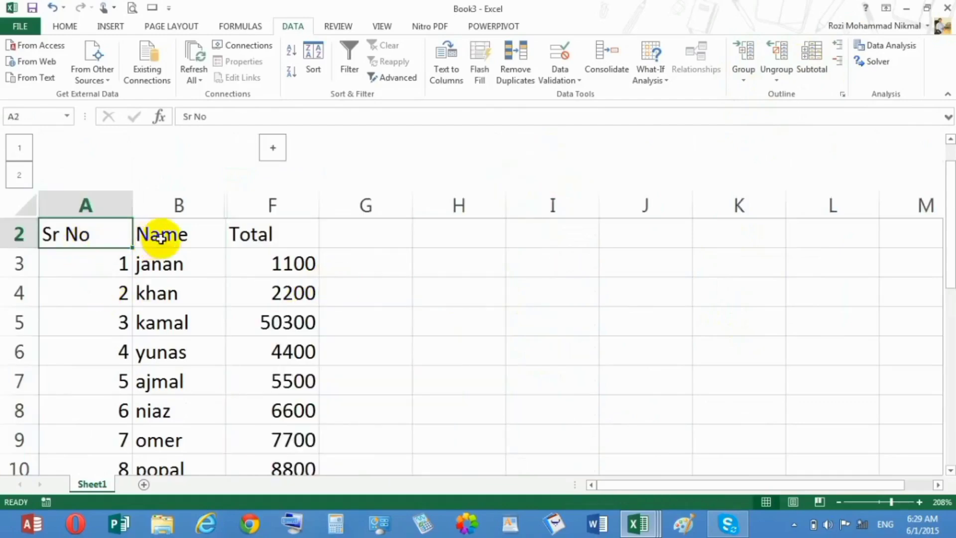
click(277, 264)
click(272, 351)
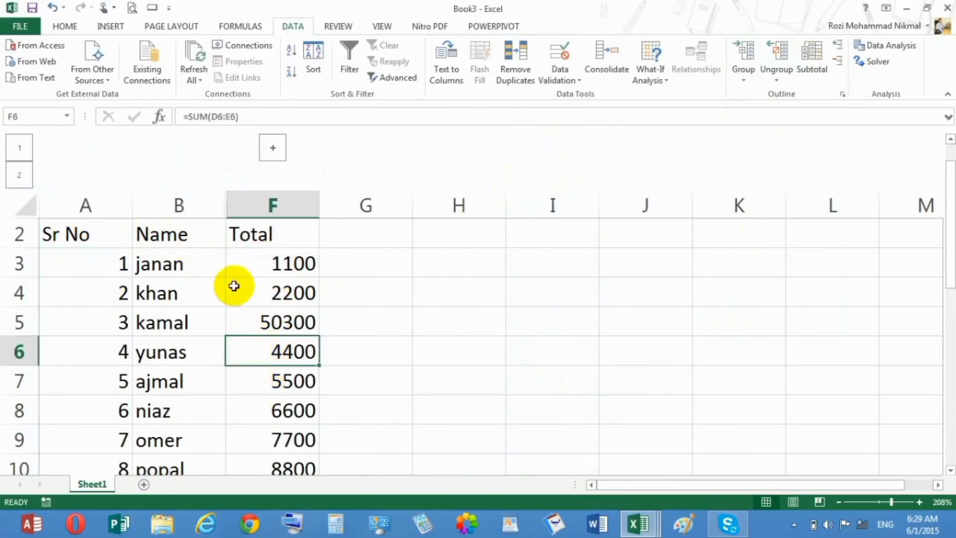
click(272, 148)
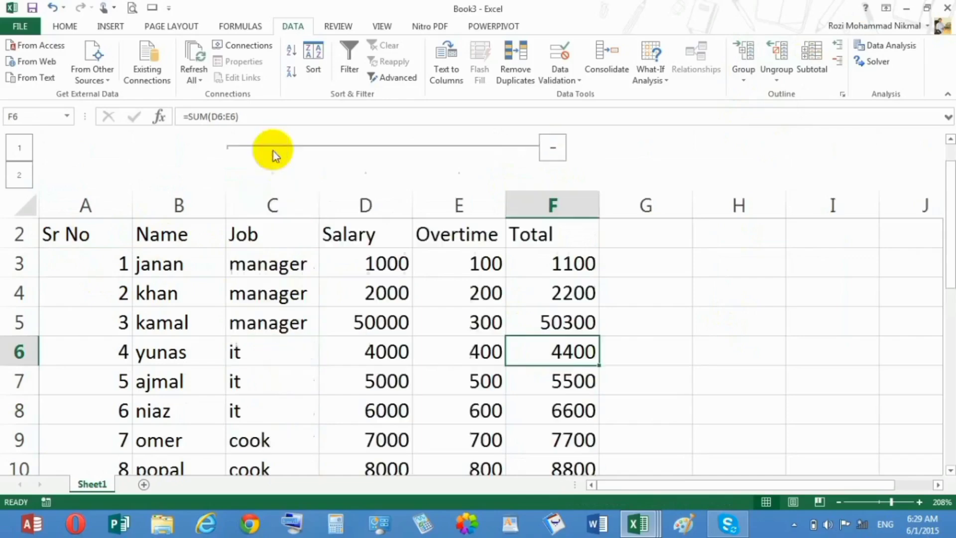
click(248, 257)
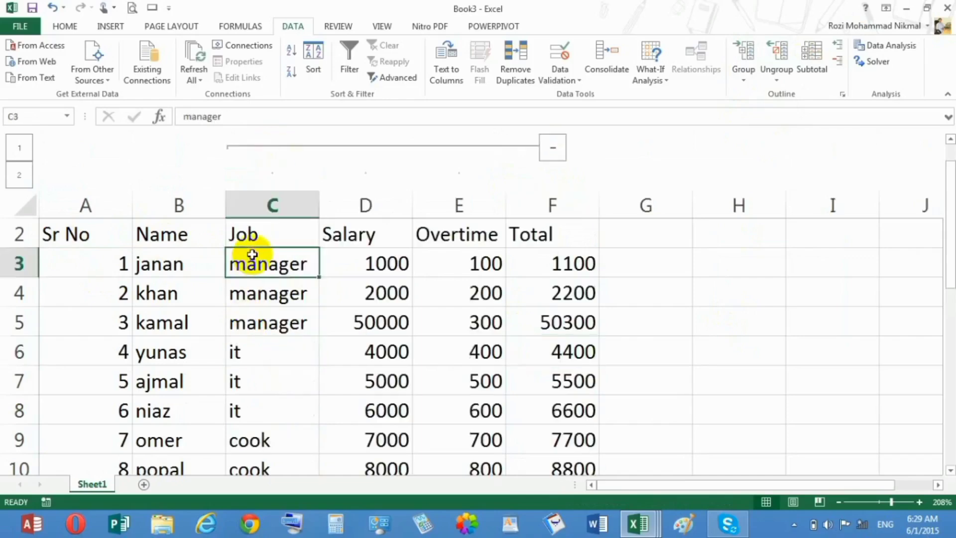
click(356, 267)
click(457, 268)
click(548, 263)
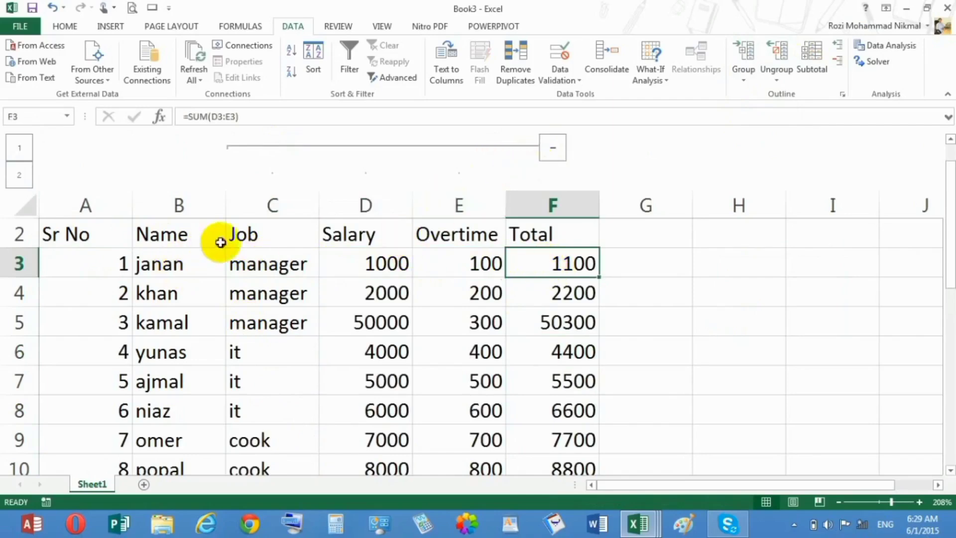
Ungroup the Job, Salary and Overtime columns by columns, using the selection B2:F7
drag(220, 241, 547, 368)
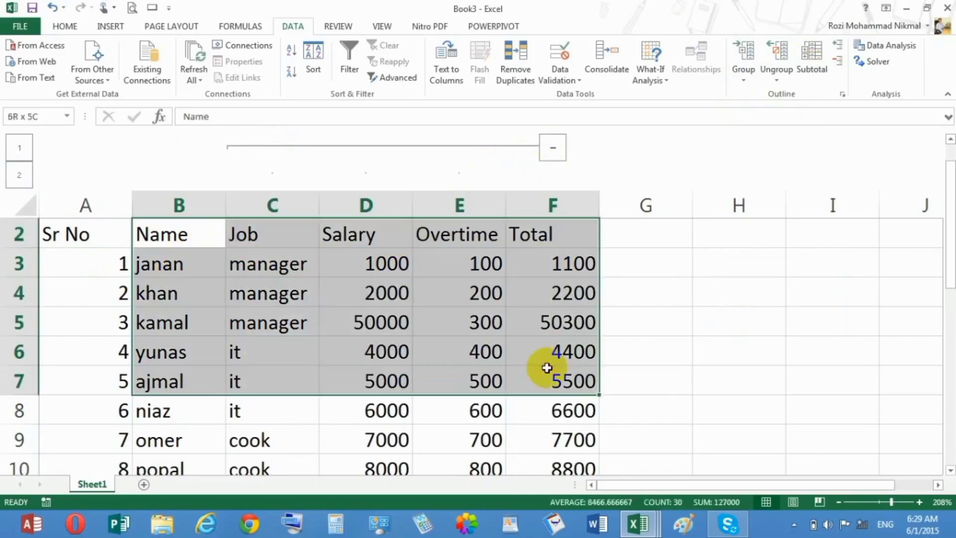
click(778, 69)
click(792, 95)
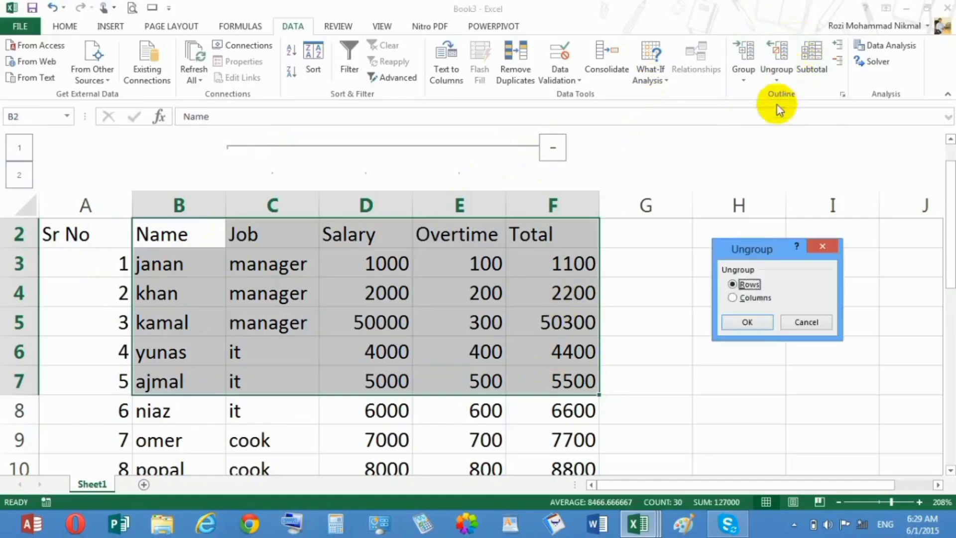
click(734, 297)
click(747, 322)
click(459, 255)
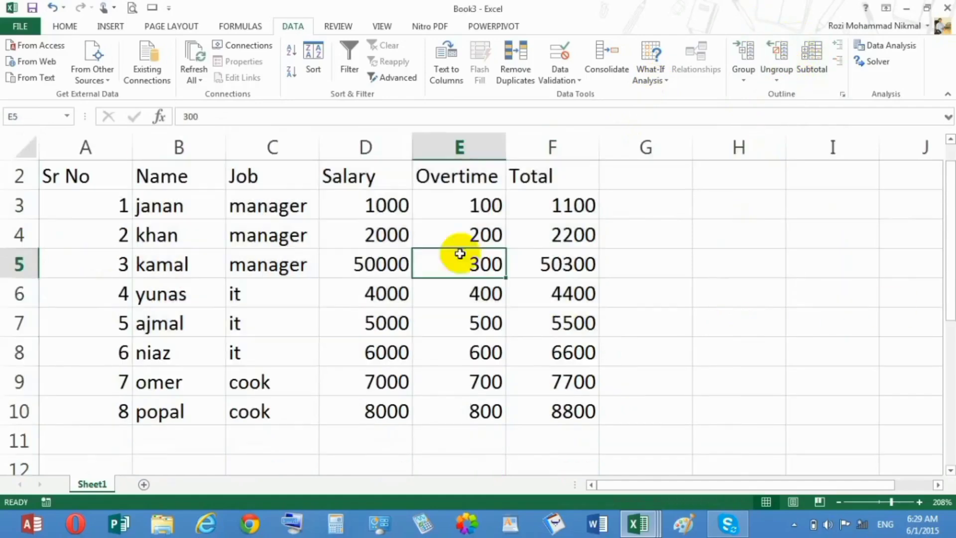
Apply Auto Outline to the salary table
click(744, 75)
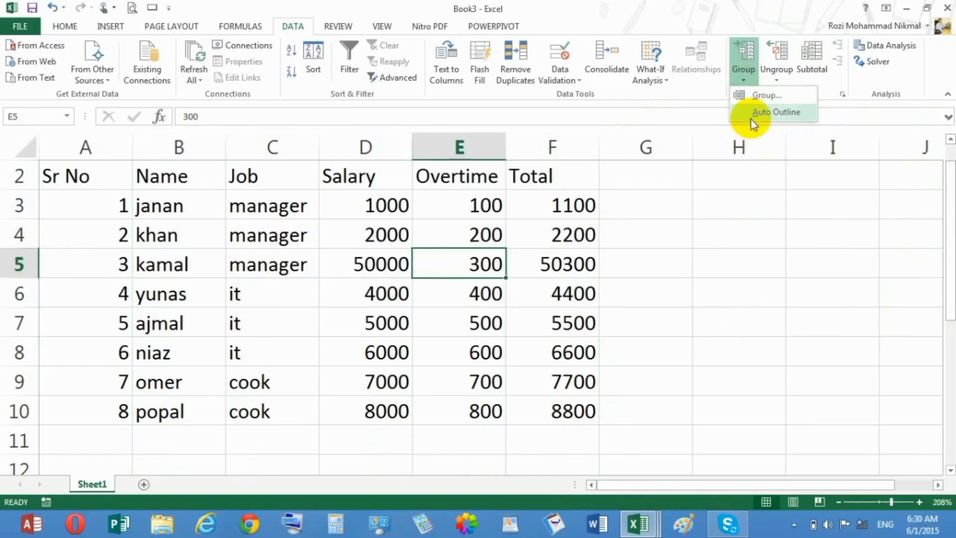
click(783, 114)
click(391, 253)
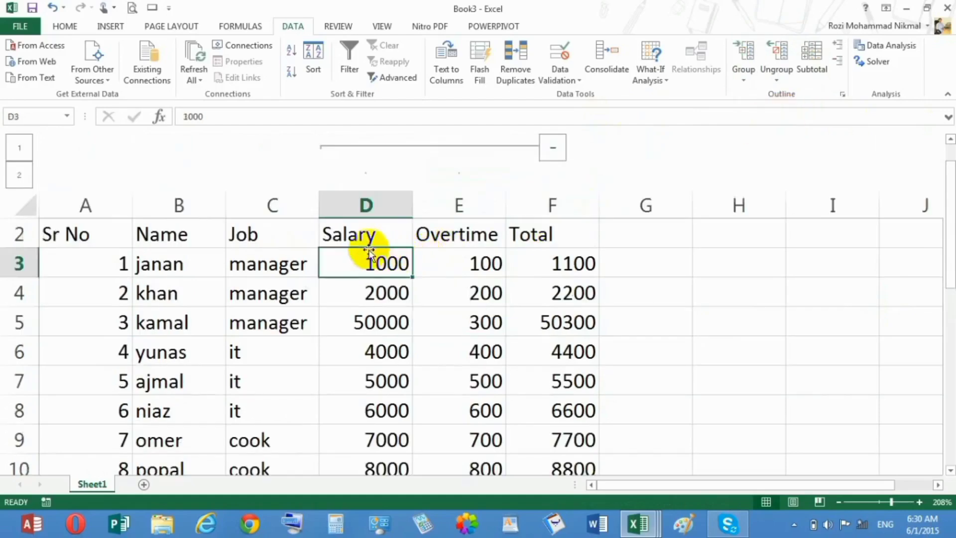
drag(374, 250, 375, 232)
click(495, 298)
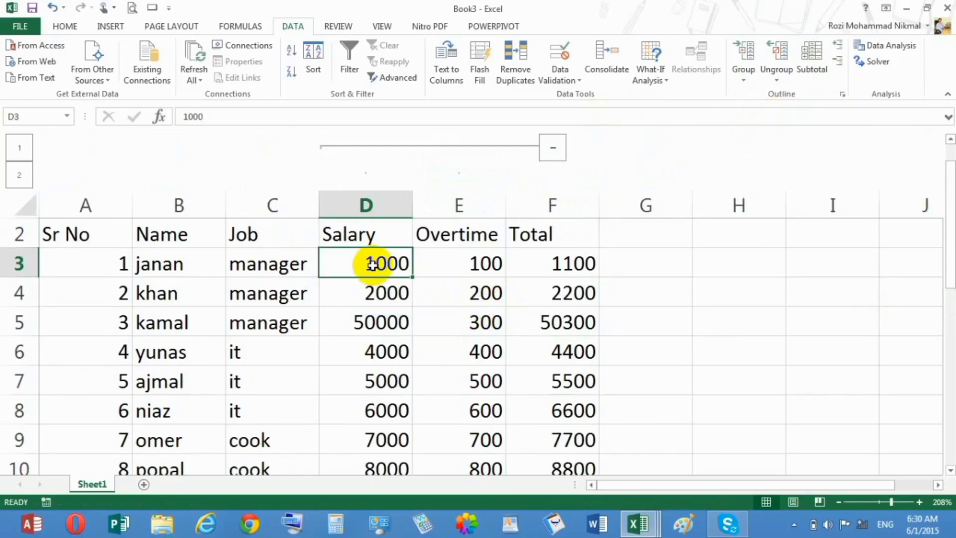
Collapse the automatically outlined Salary and Overtime columns and expand them again
click(551, 152)
click(372, 362)
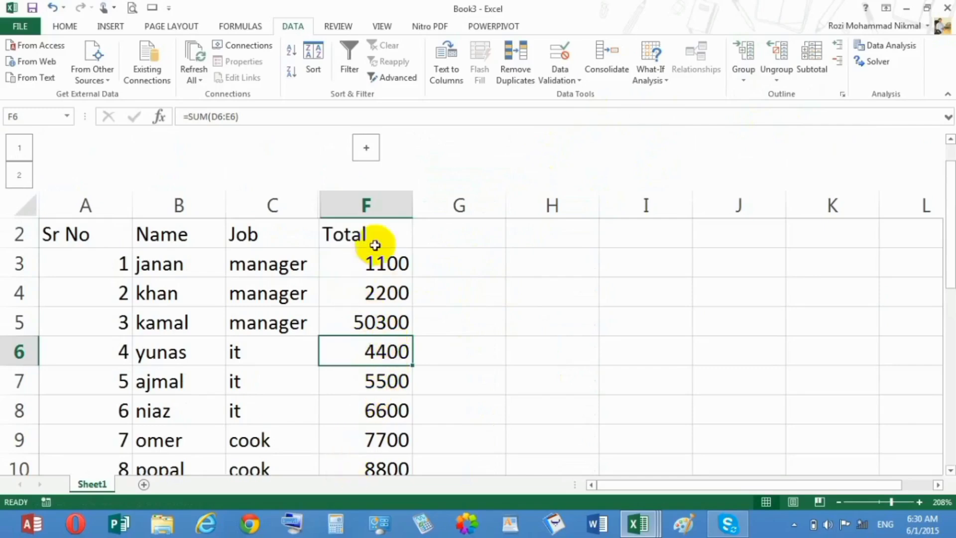
click(369, 152)
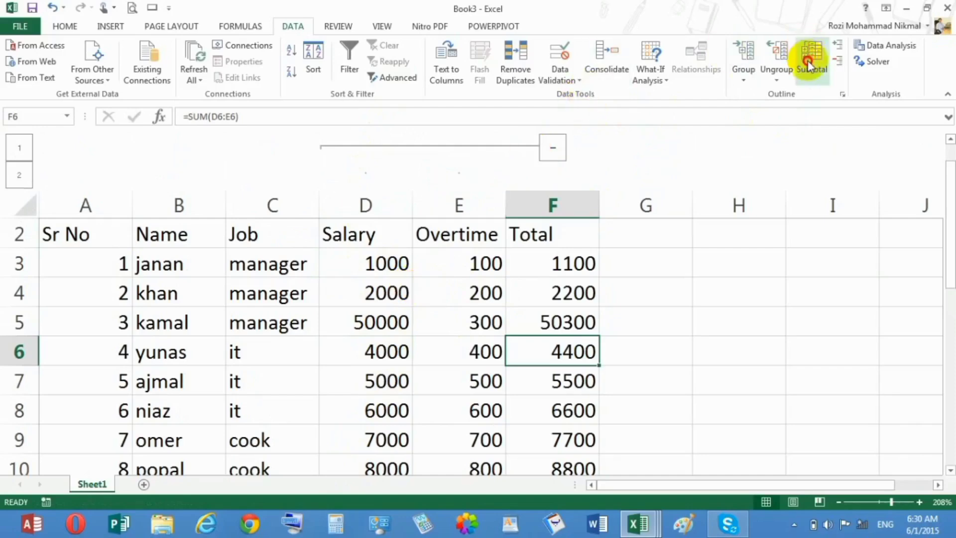
Clear the outline from the salary table
click(778, 75)
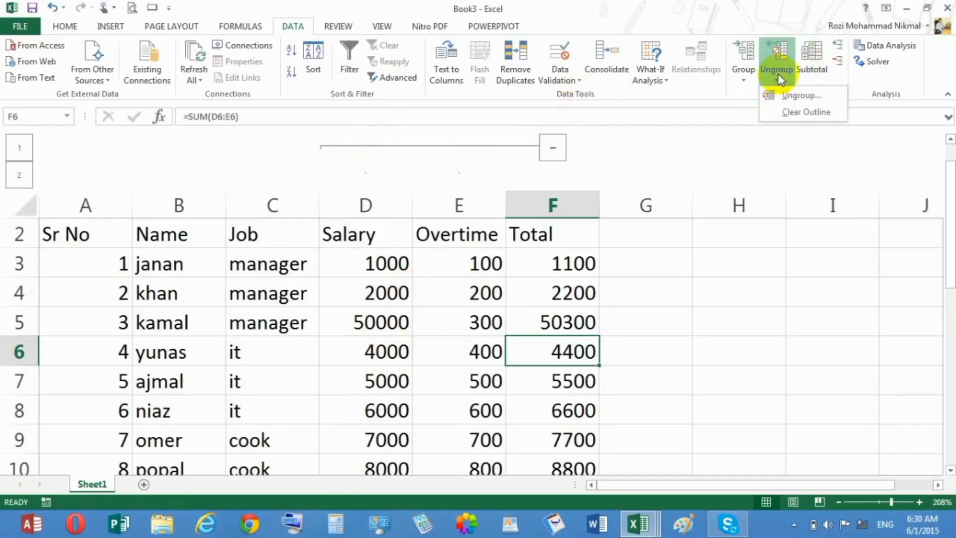
click(790, 113)
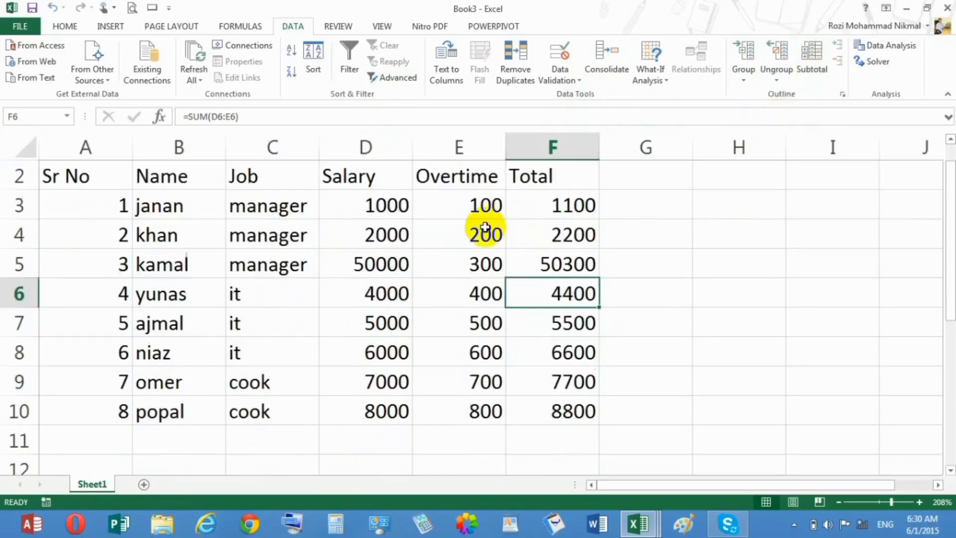
Minimize the open windows to show the desktop
click(912, 8)
click(912, 8)
click(911, 8)
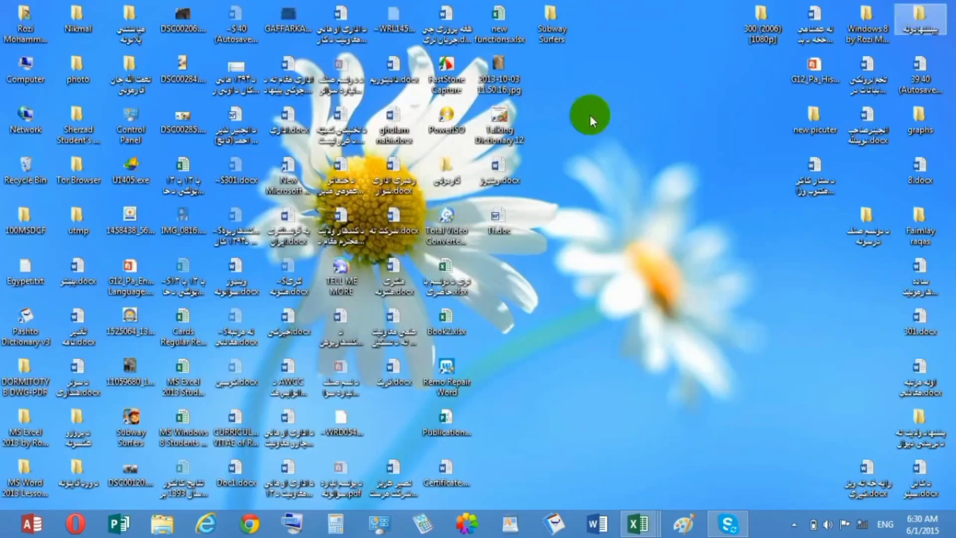